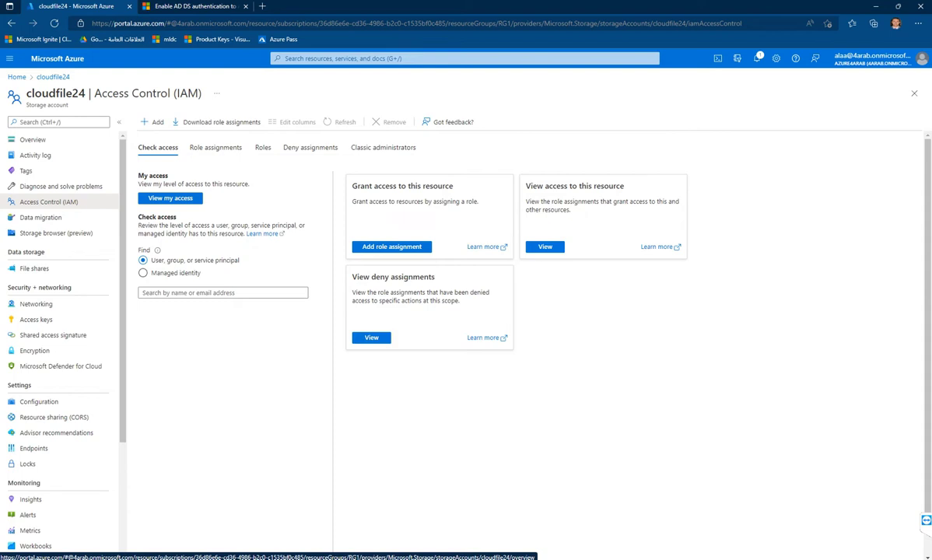
- Begin a new role assignment on cloudfile24 and filter the role list by 'smb'
{"action": "left_click", "coordinate": [153, 122]}
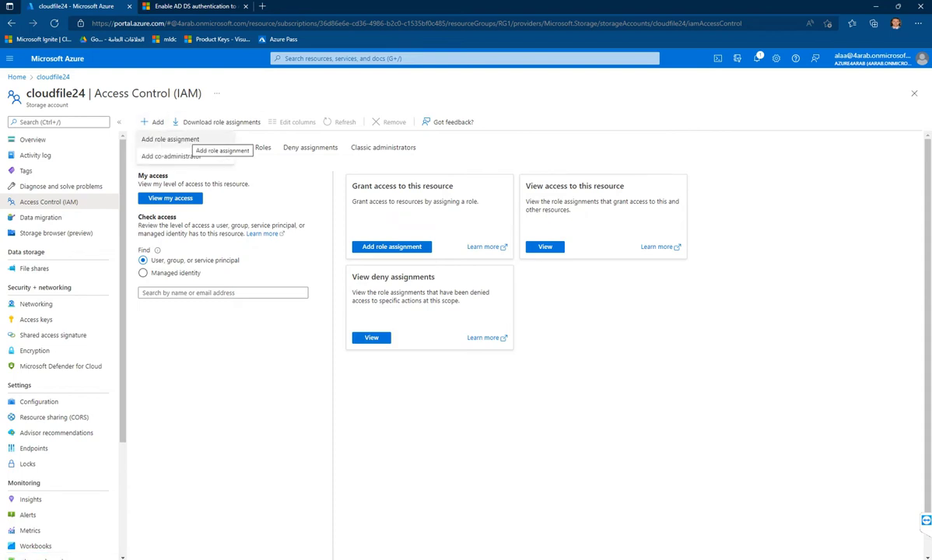
{"action": "left_click", "coordinate": [171, 139]}
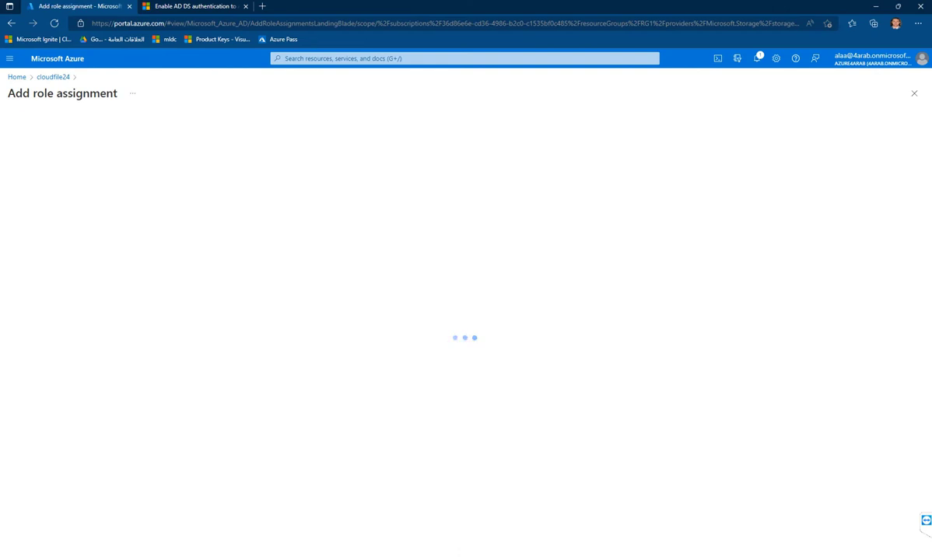
{"action": "type", "text": "smb"}
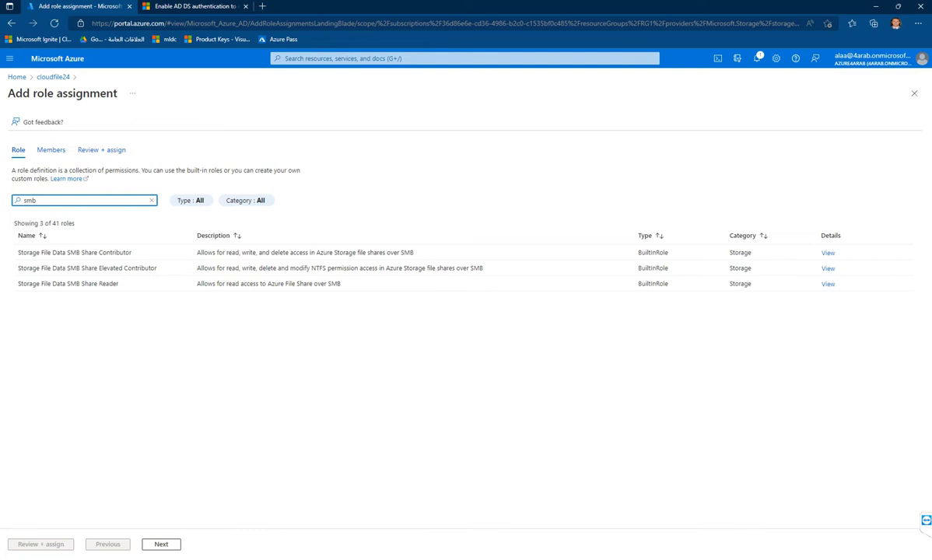
- Assign Storage File Data SMB Share Elevated Contributor to the user full and submit it
{"action": "left_click", "coordinate": [87, 268]}
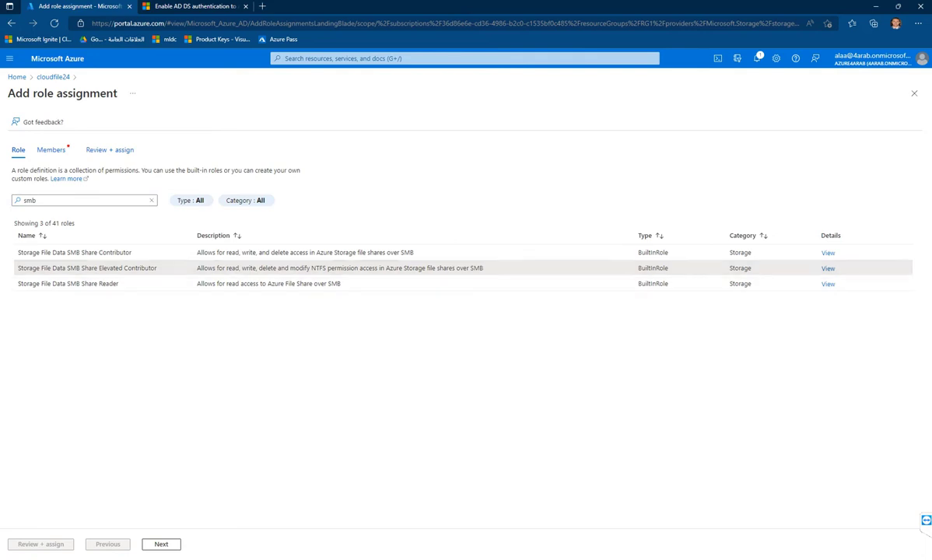
{"action": "left_click", "coordinate": [161, 544]}
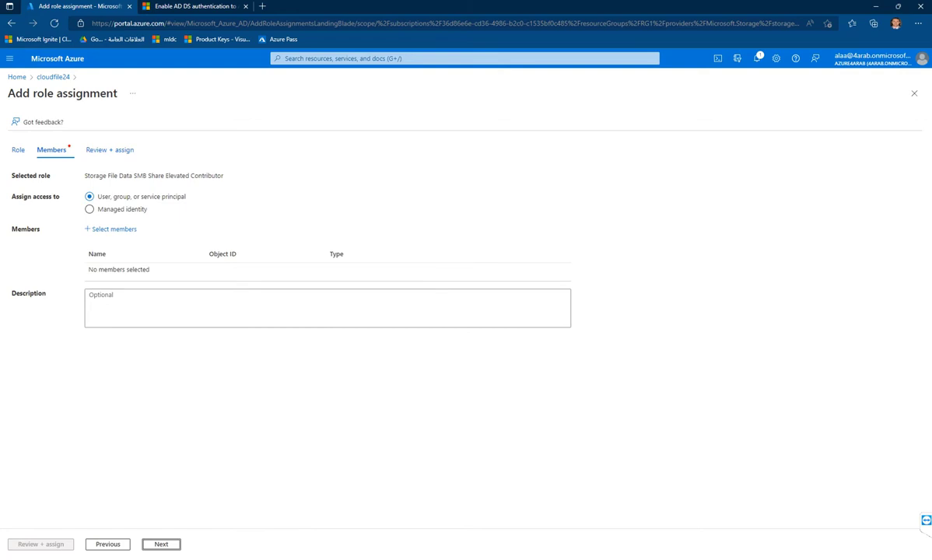
{"action": "left_click", "coordinate": [114, 229]}
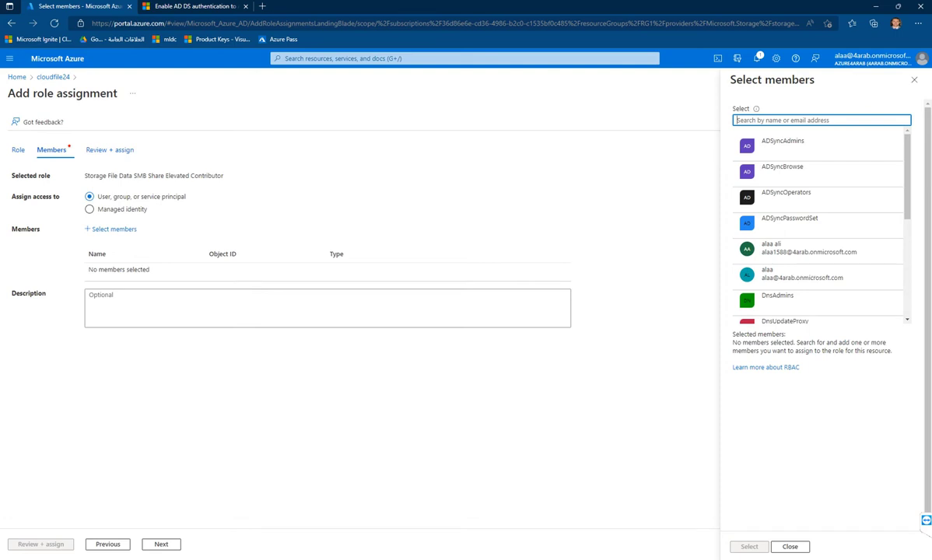
{"action": "type", "text": "full"}
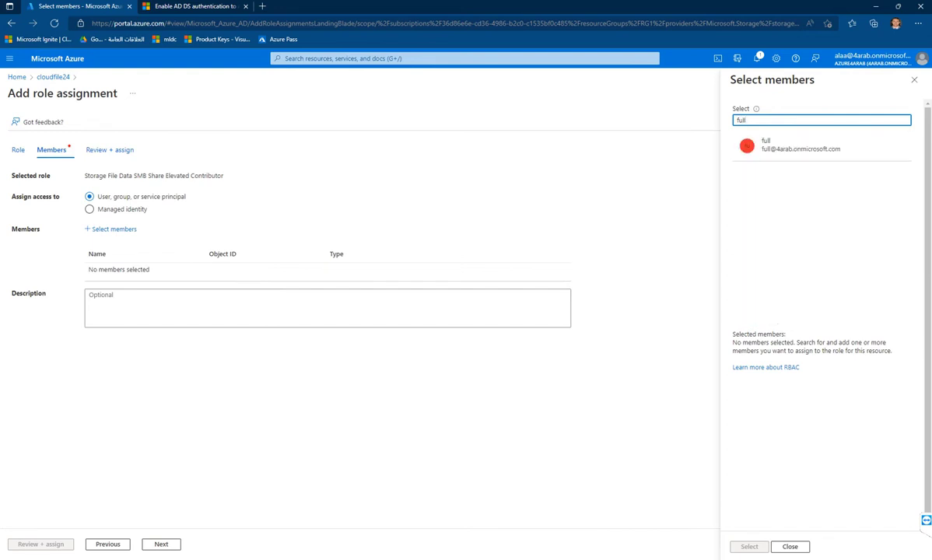
{"action": "left_click", "coordinate": [801, 145]}
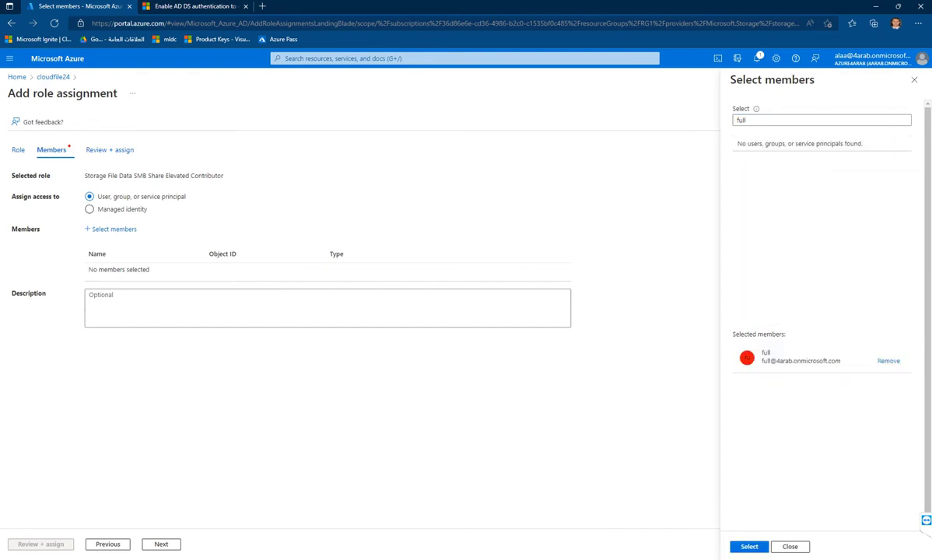
{"action": "left_click", "coordinate": [749, 547]}
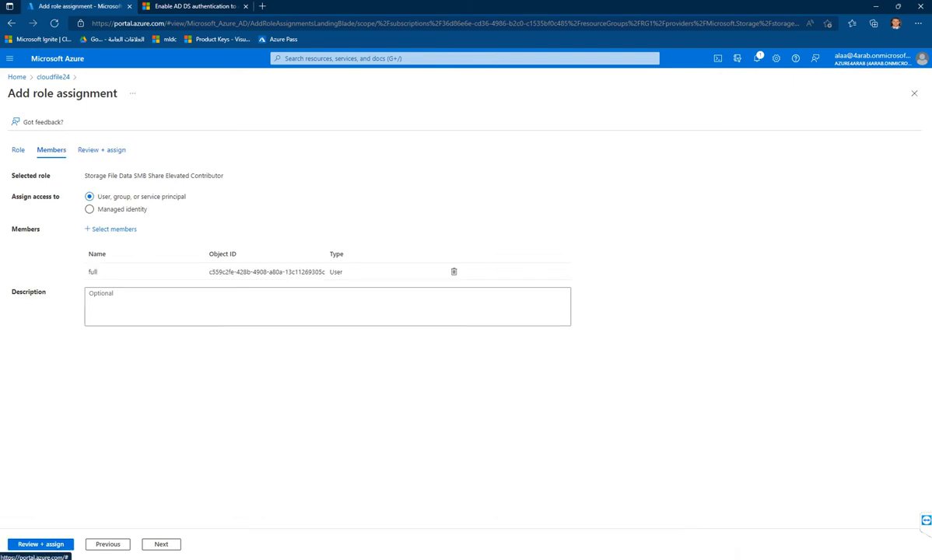
{"action": "left_click", "coordinate": [41, 544]}
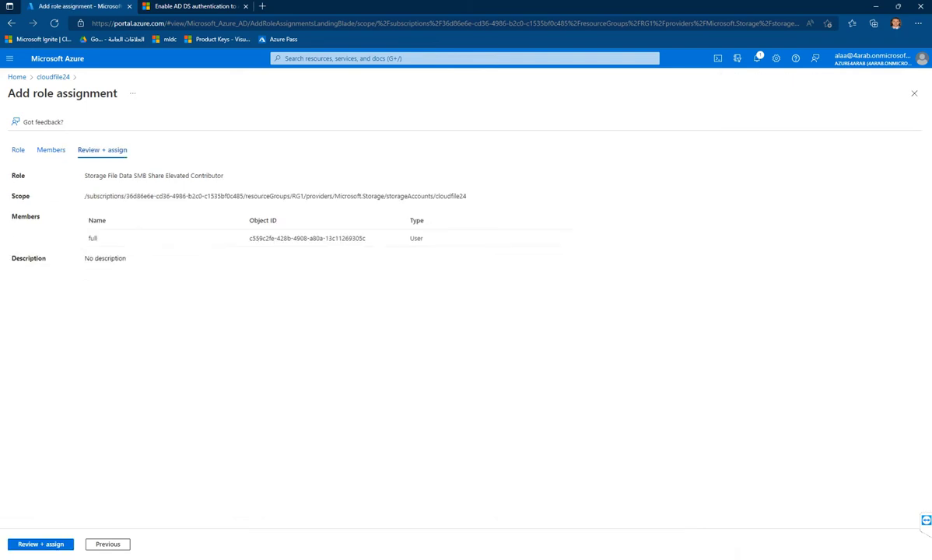
{"action": "left_click", "coordinate": [41, 544]}
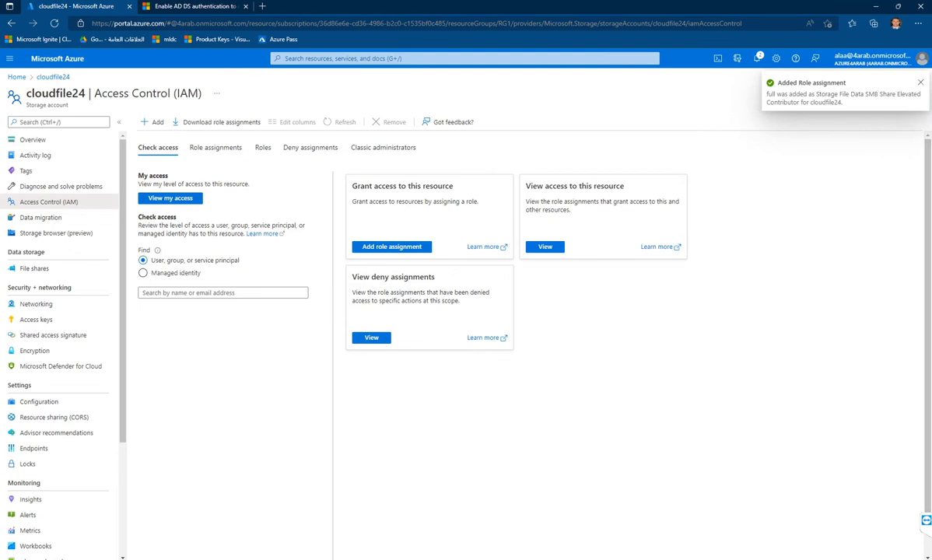
- Start a new role assignment and pick the Storage File Data SMB Share Reader role
{"action": "left_click", "coordinate": [148, 122]}
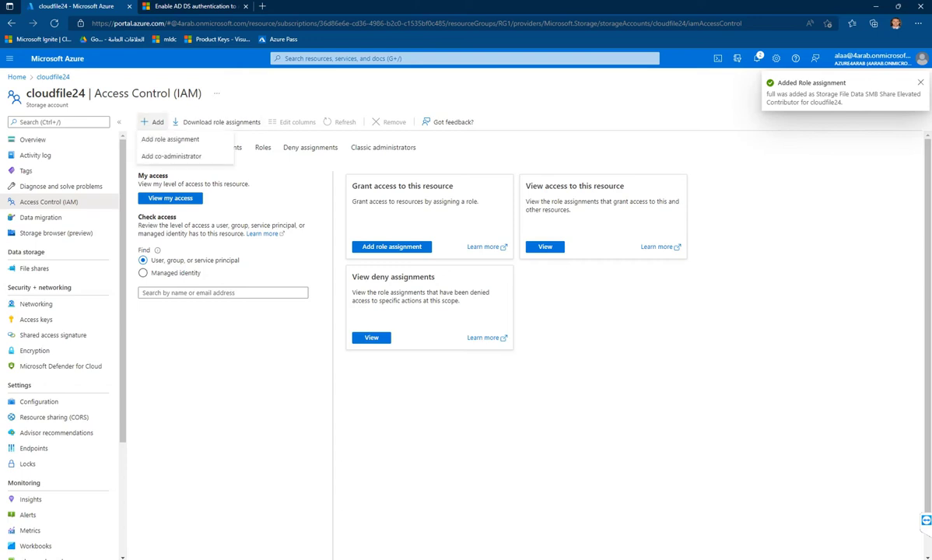
{"action": "left_click", "coordinate": [167, 130]}
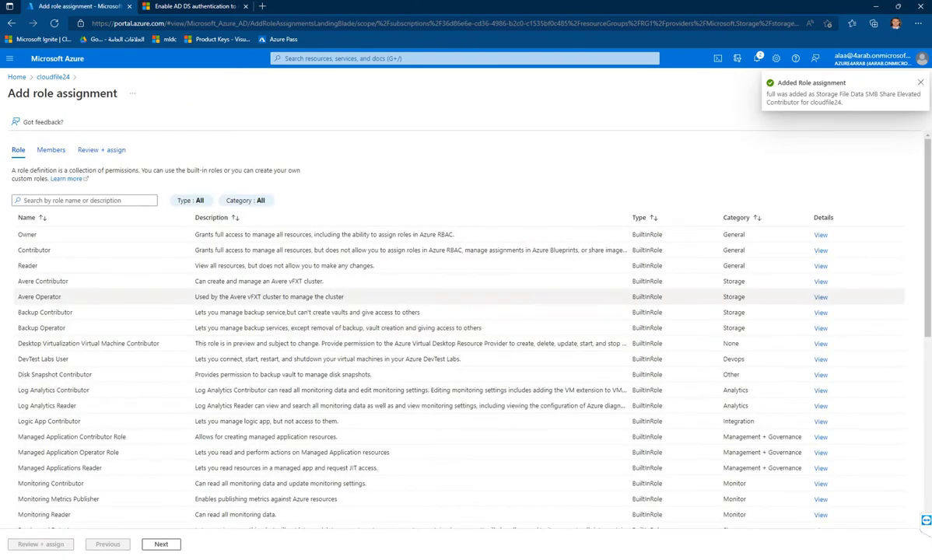
{"action": "type", "text": "smb"}
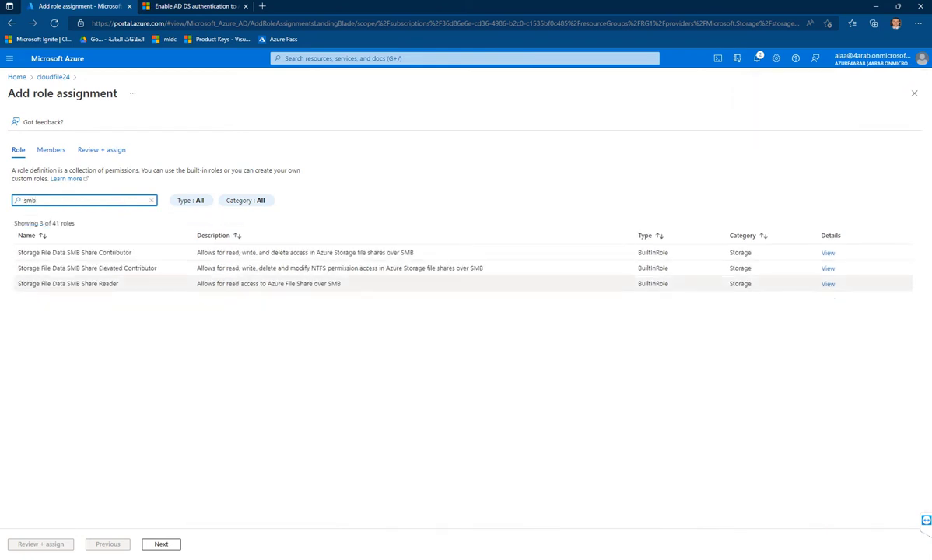
{"action": "left_click", "coordinate": [68, 283]}
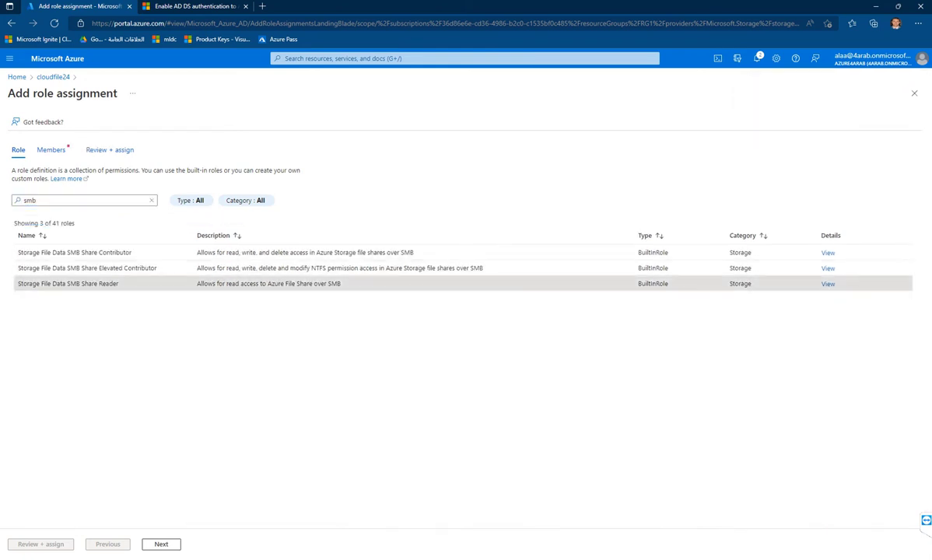
{"action": "left_click", "coordinate": [161, 544]}
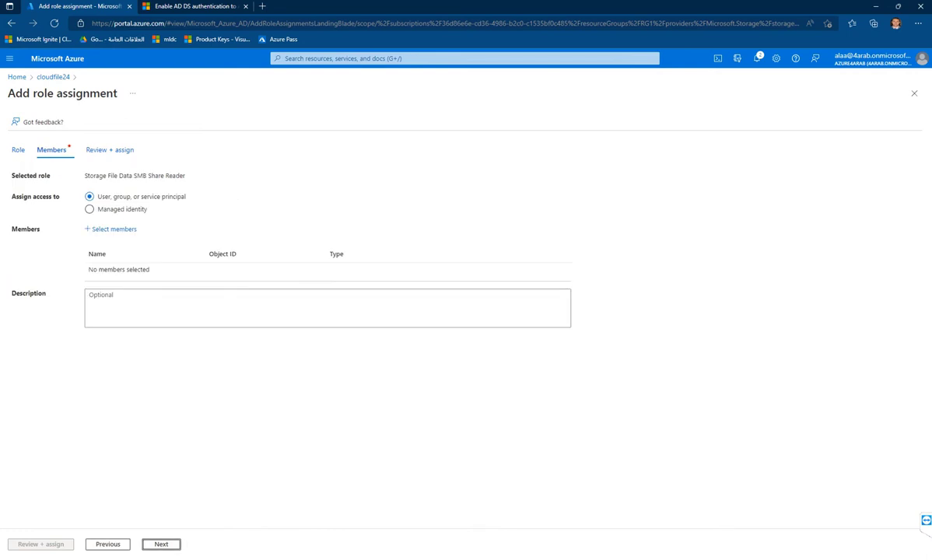
- Add RO as the member, submit the Reader assignment, and start another role assignment
{"action": "left_click", "coordinate": [113, 229]}
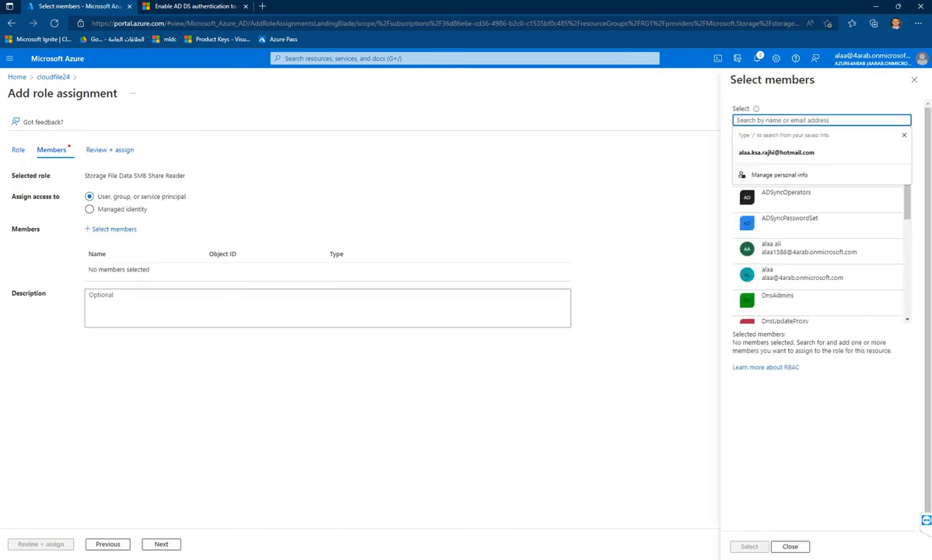
{"action": "type", "text": "a"}
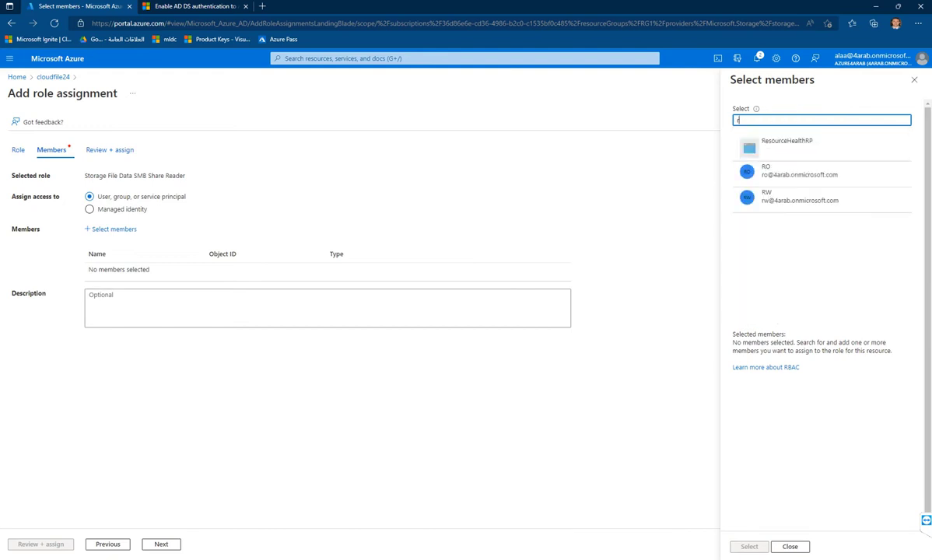
{"action": "left_click", "coordinate": [799, 171]}
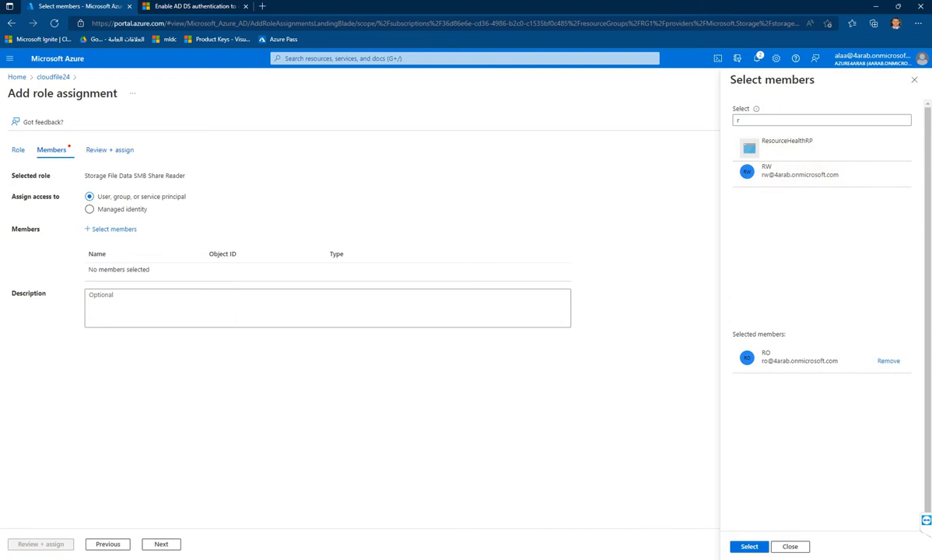
{"action": "left_click", "coordinate": [749, 546]}
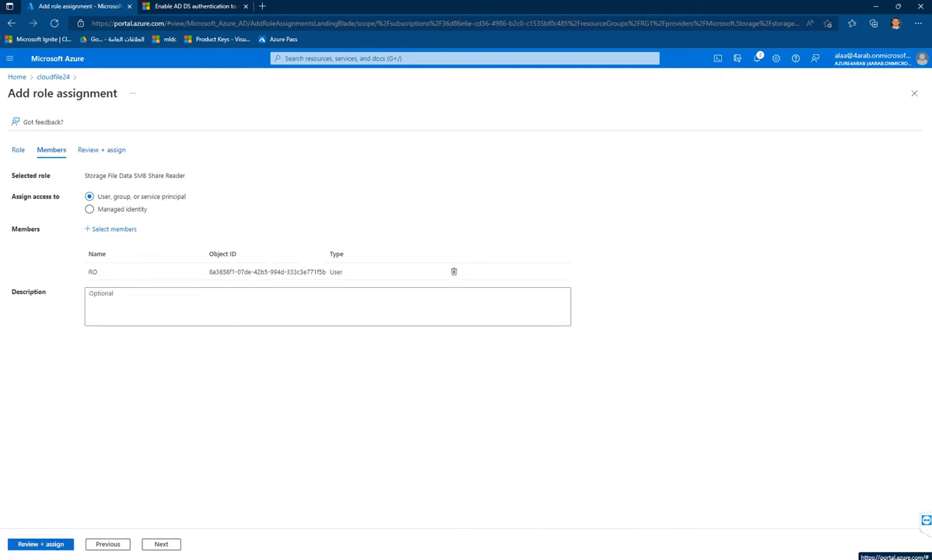
{"action": "left_click", "coordinate": [41, 544]}
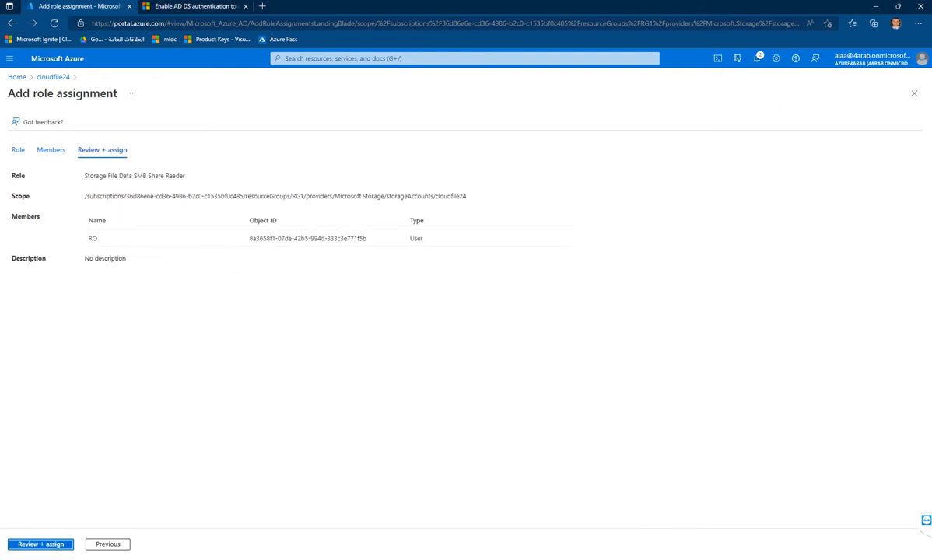
{"action": "left_click", "coordinate": [41, 544]}
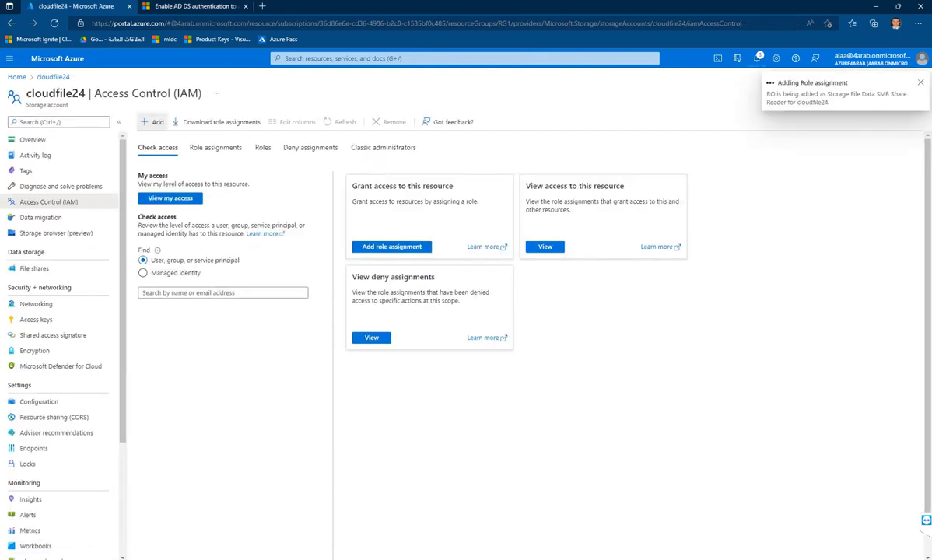
{"action": "left_click", "coordinate": [153, 122]}
{"action": "left_click", "coordinate": [159, 130]}
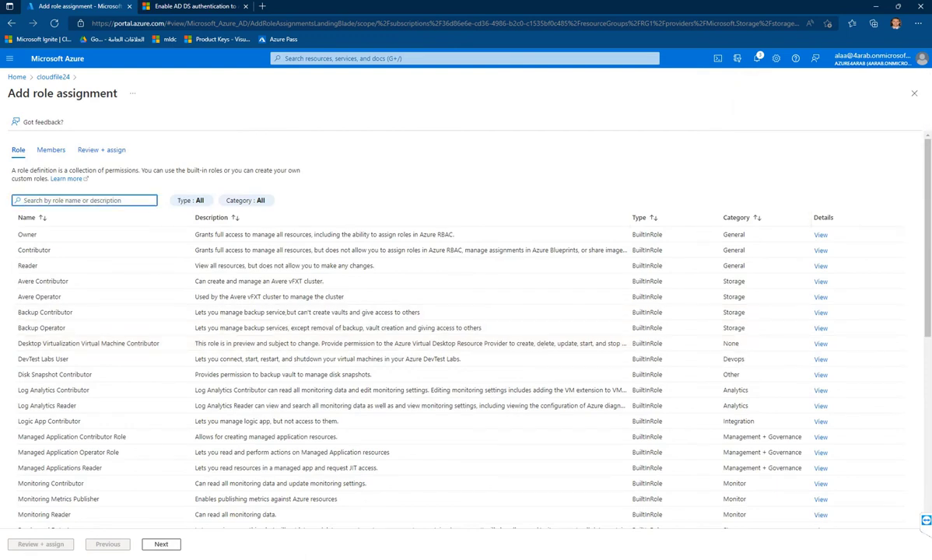
- Pick Storage File Data SMB Share Contributor, add RW as member, and submit the assignment
{"action": "type", "text": "sm"}
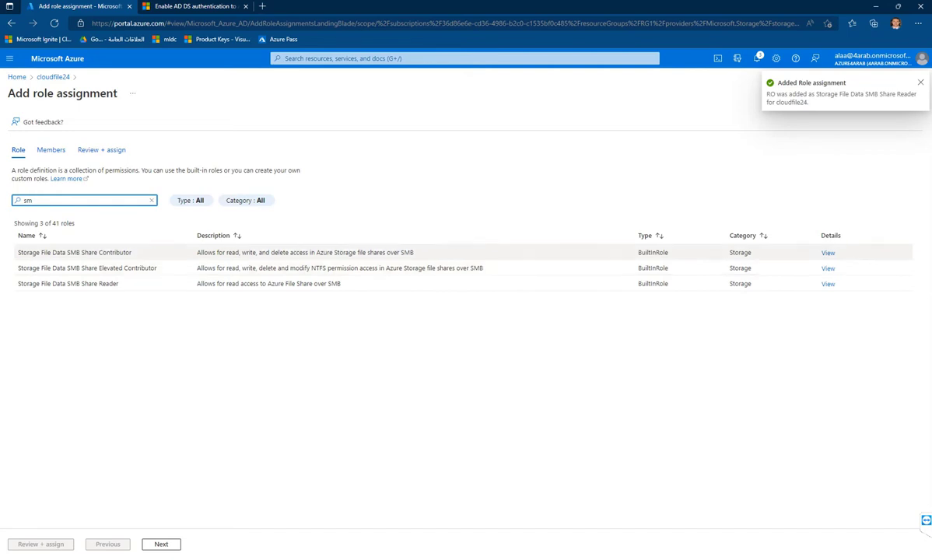
{"action": "left_click", "coordinate": [233, 252]}
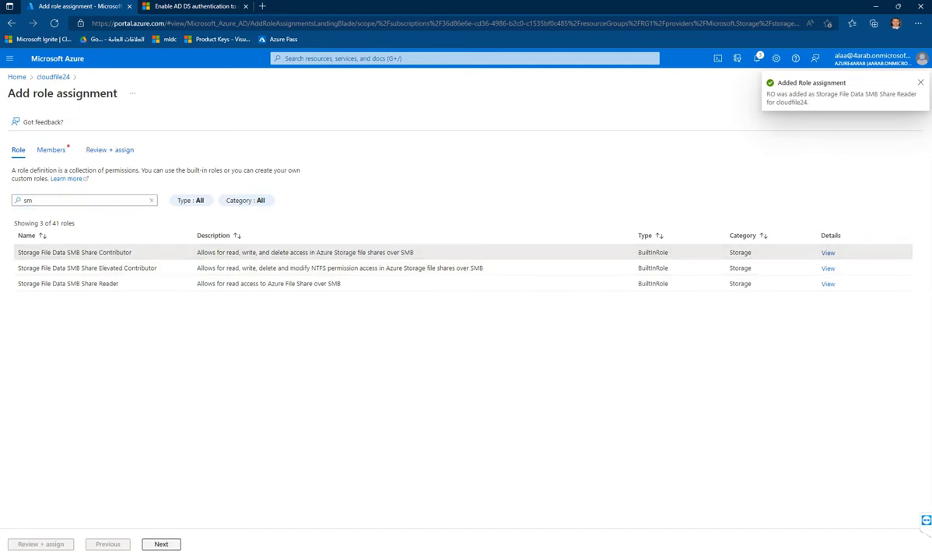
{"action": "left_click", "coordinate": [161, 544]}
{"action": "left_click", "coordinate": [113, 229]}
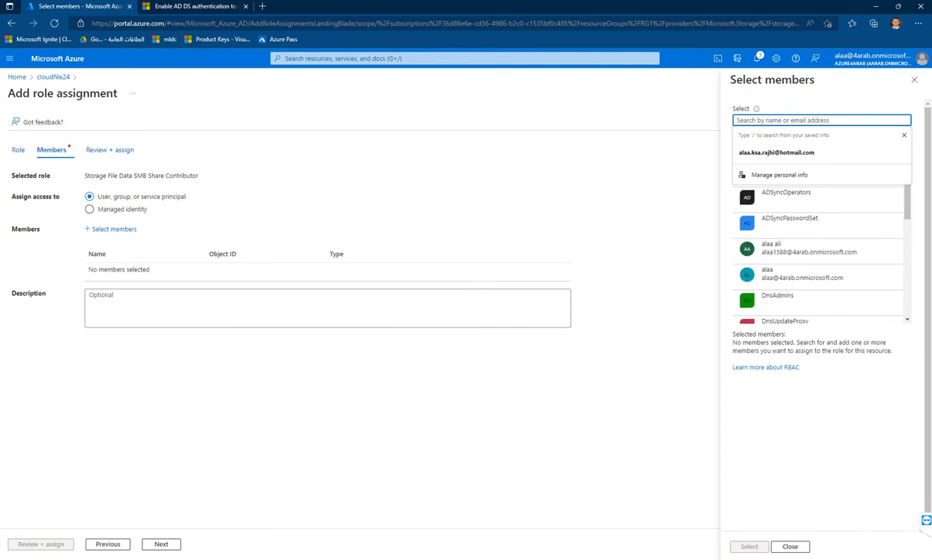
{"action": "type", "text": "rv"}
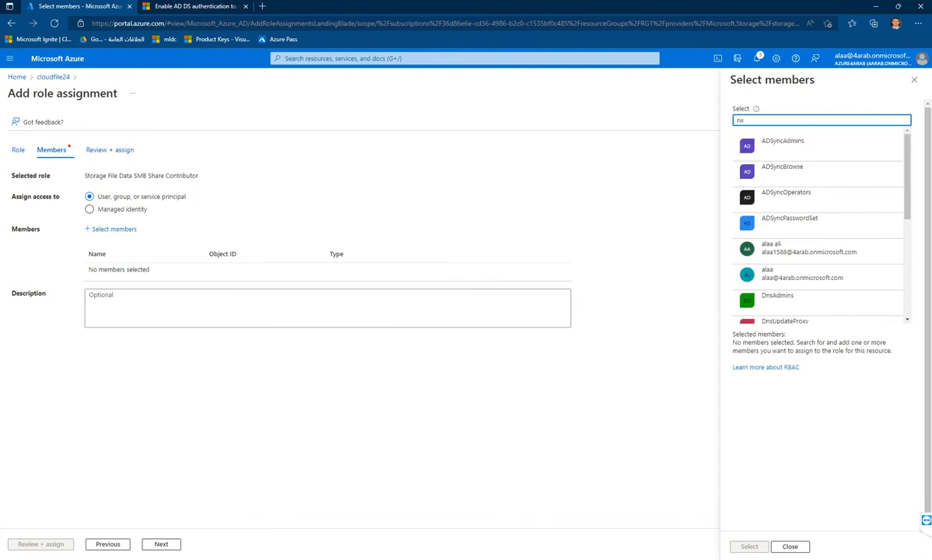
{"action": "left_click", "coordinate": [745, 146]}
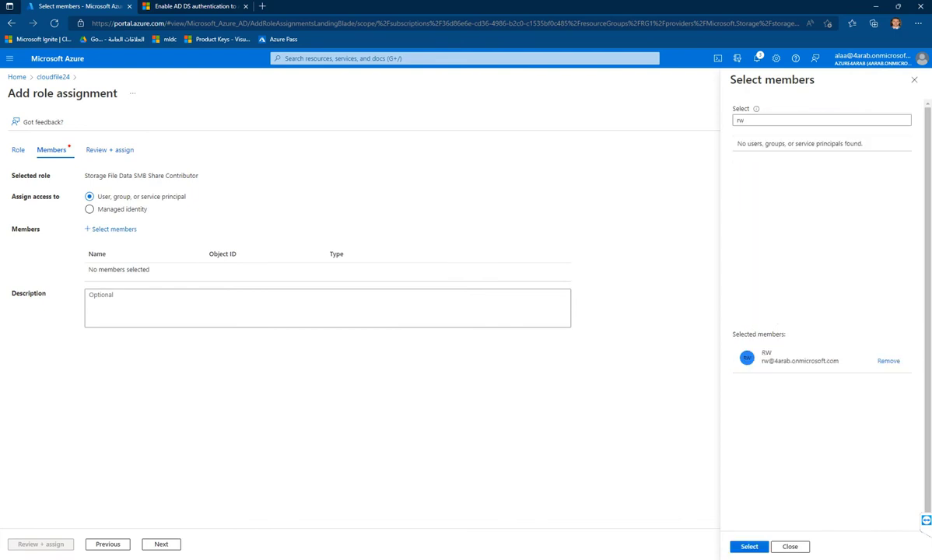
{"action": "left_click", "coordinate": [749, 546]}
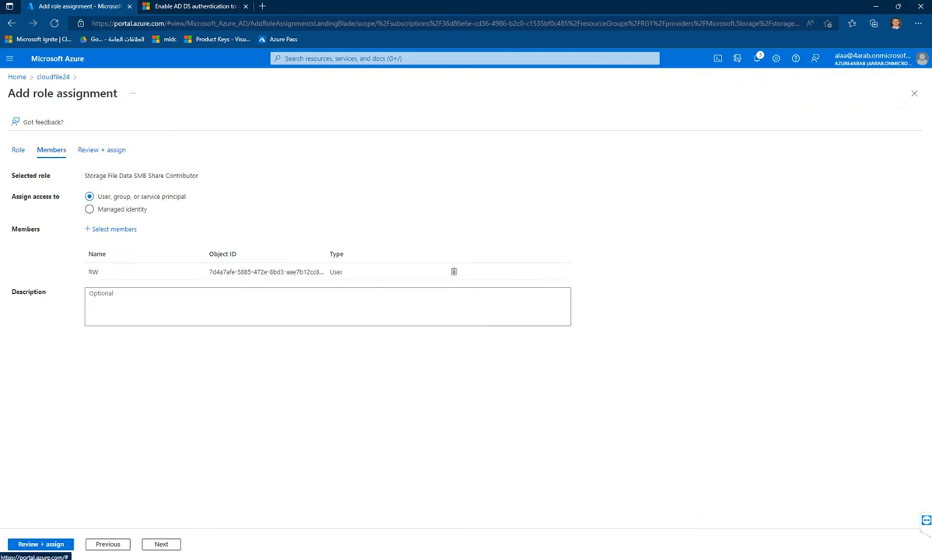
{"action": "left_click", "coordinate": [41, 544]}
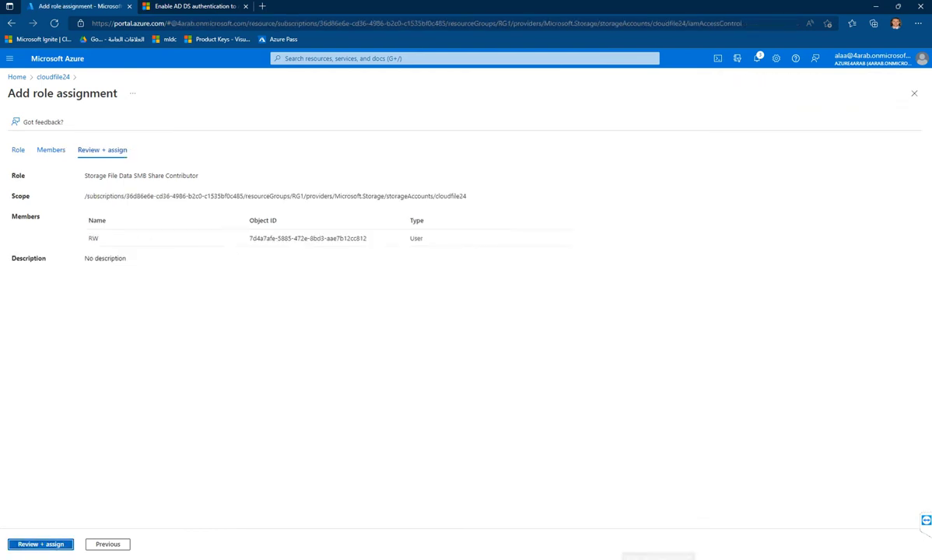
{"action": "left_click", "coordinate": [40, 544]}
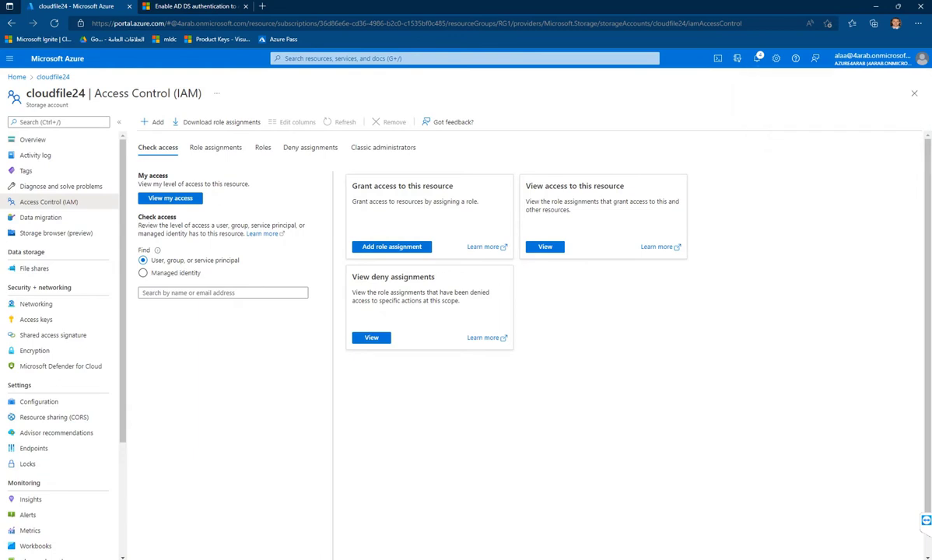
- Read the AD DS authentication article to Next steps and open 'Part two: assign share-level permissions'
{"action": "key", "text": "ctrl+Tab"}
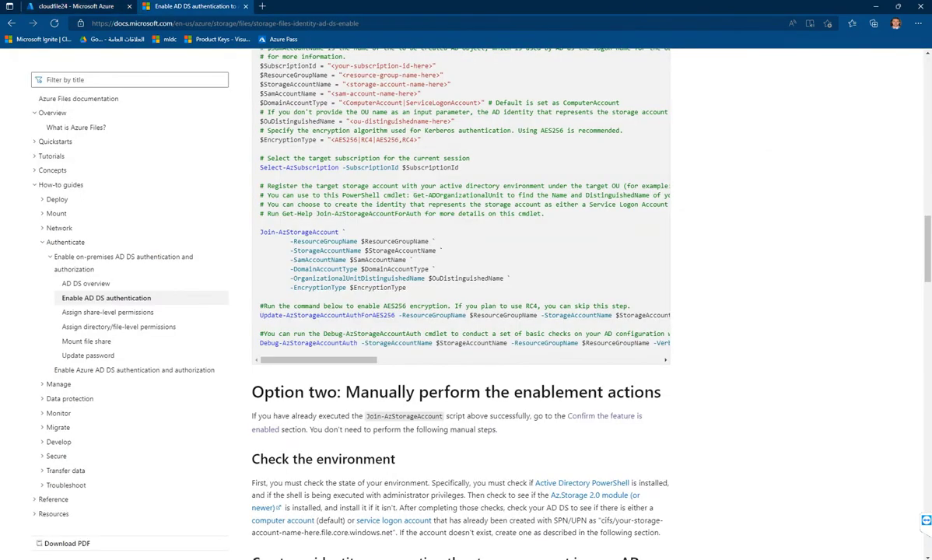
{"action": "scroll", "coordinate": [460, 295], "scroll_direction": "up", "scroll_amount": 5}
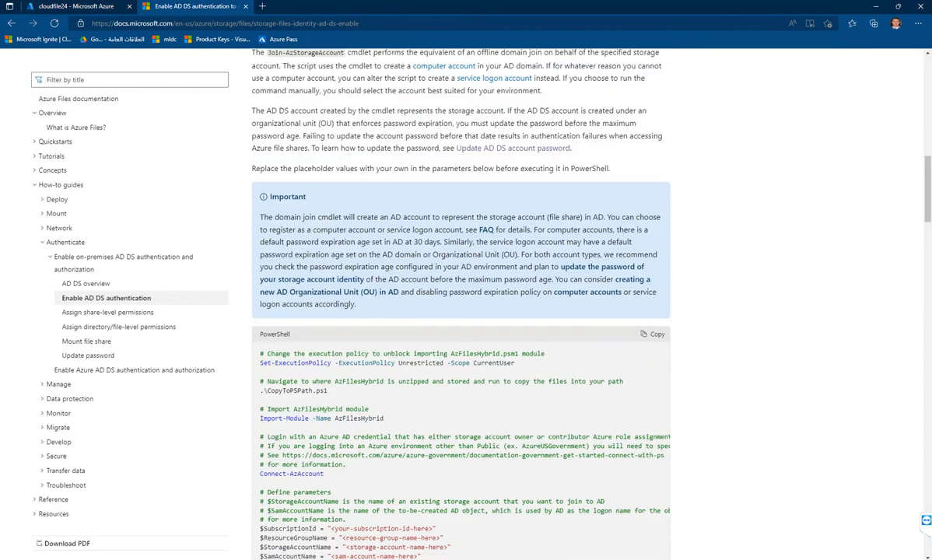
{"action": "scroll", "coordinate": [461, 296], "scroll_direction": "up", "scroll_amount": 5}
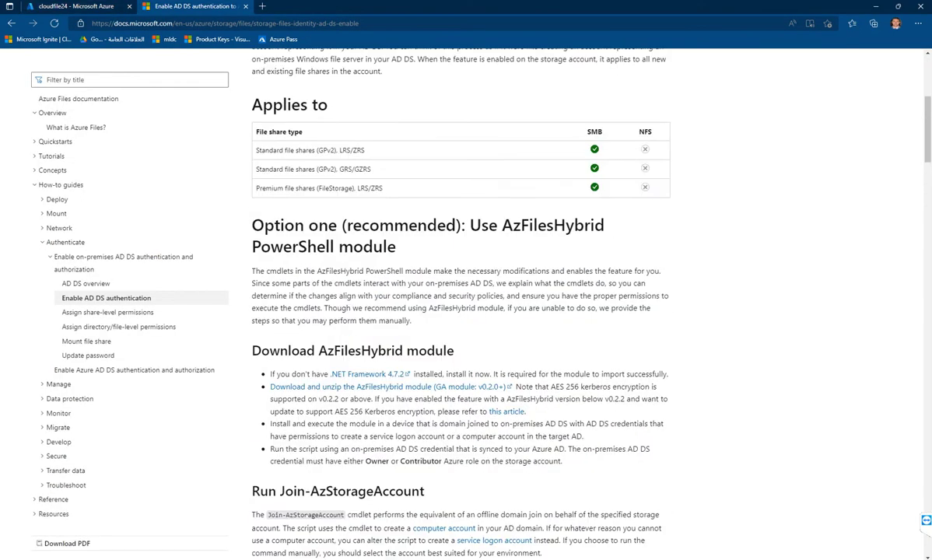
{"action": "scroll", "coordinate": [460, 295], "scroll_direction": "up", "scroll_amount": 3}
{"action": "scroll", "coordinate": [461, 296], "scroll_direction": "down", "scroll_amount": 5}
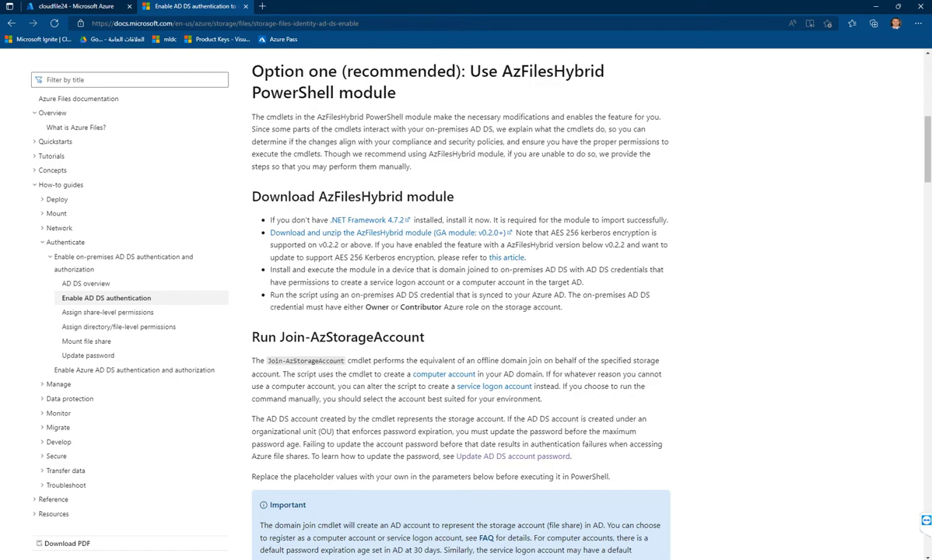
{"action": "scroll", "coordinate": [461, 304], "scroll_direction": "down", "scroll_amount": 10}
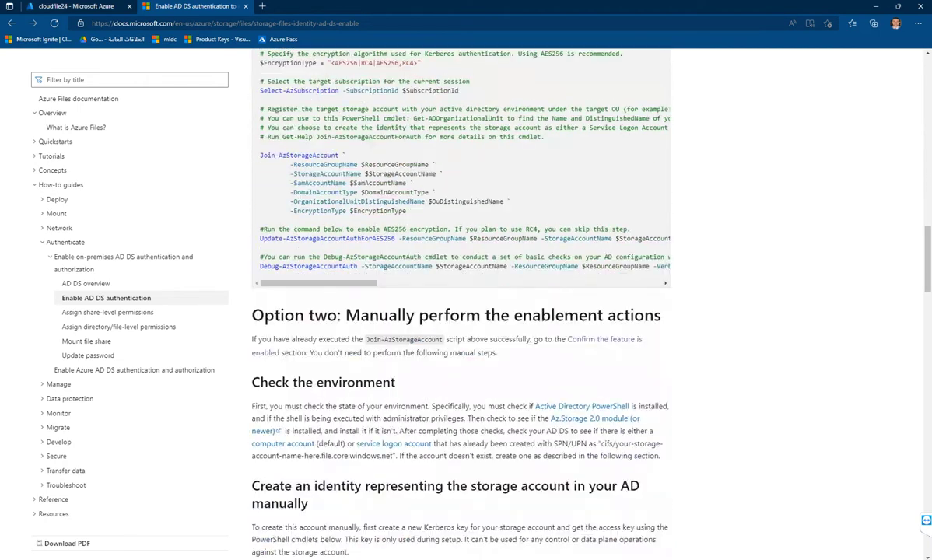
{"action": "scroll", "coordinate": [461, 303], "scroll_direction": "down", "scroll_amount": 4}
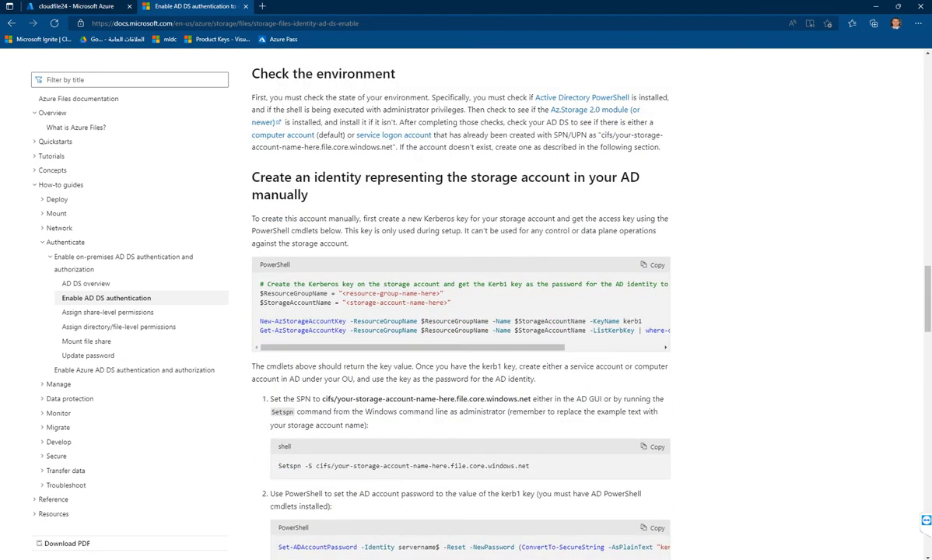
{"action": "scroll", "coordinate": [460, 303], "scroll_direction": "down", "scroll_amount": 20}
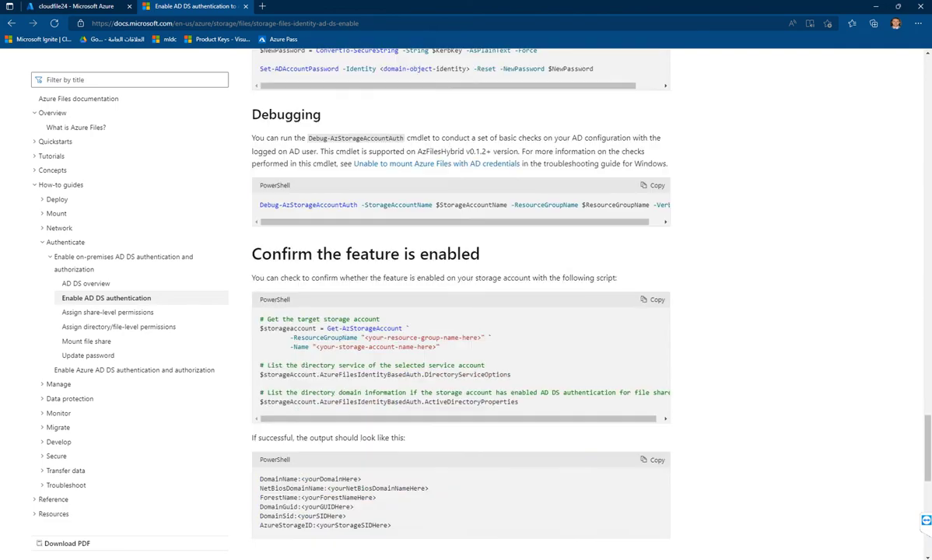
{"action": "scroll", "coordinate": [460, 303], "scroll_direction": "down", "scroll_amount": 6}
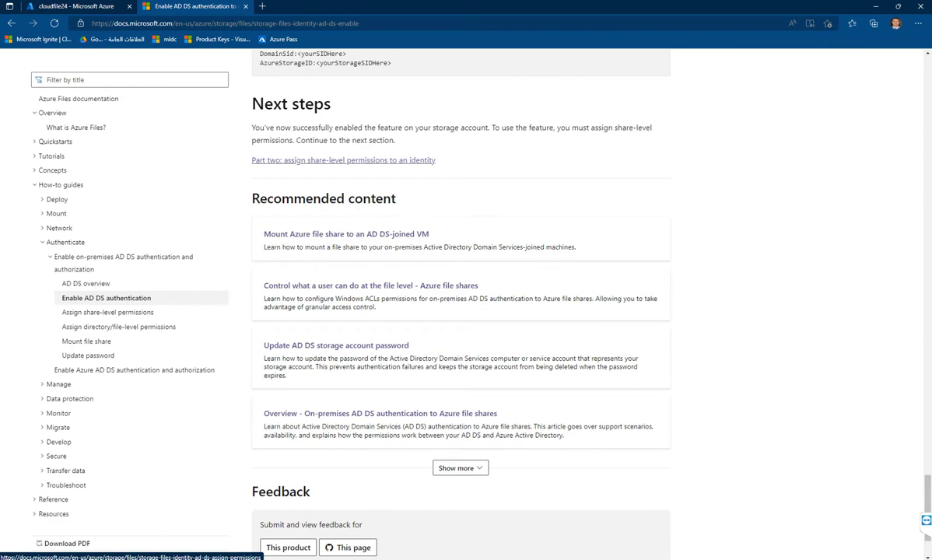
{"action": "left_click", "coordinate": [344, 159]}
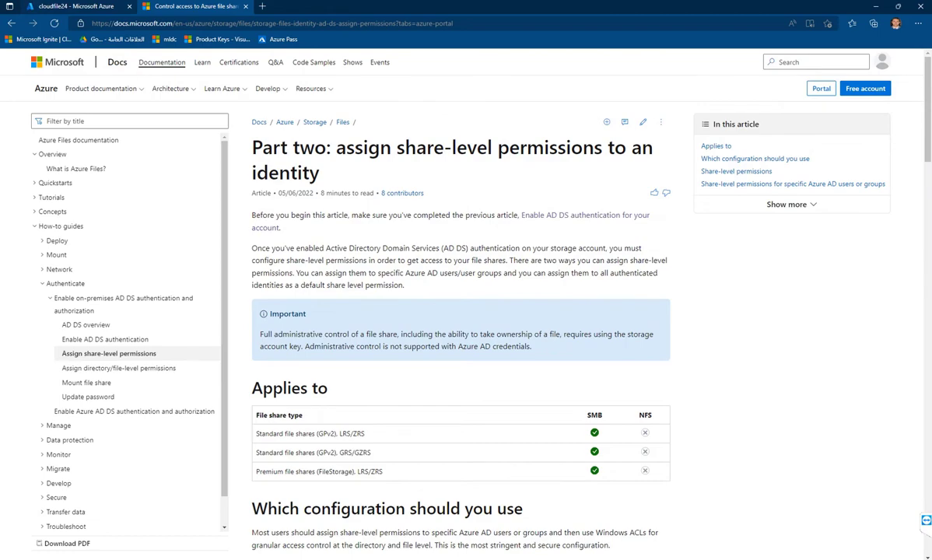
- Scroll to the built-in share-level roles table, then view cloudfile24's Role assignments in the portal
{"action": "scroll", "coordinate": [461, 311], "scroll_direction": "down", "scroll_amount": 9}
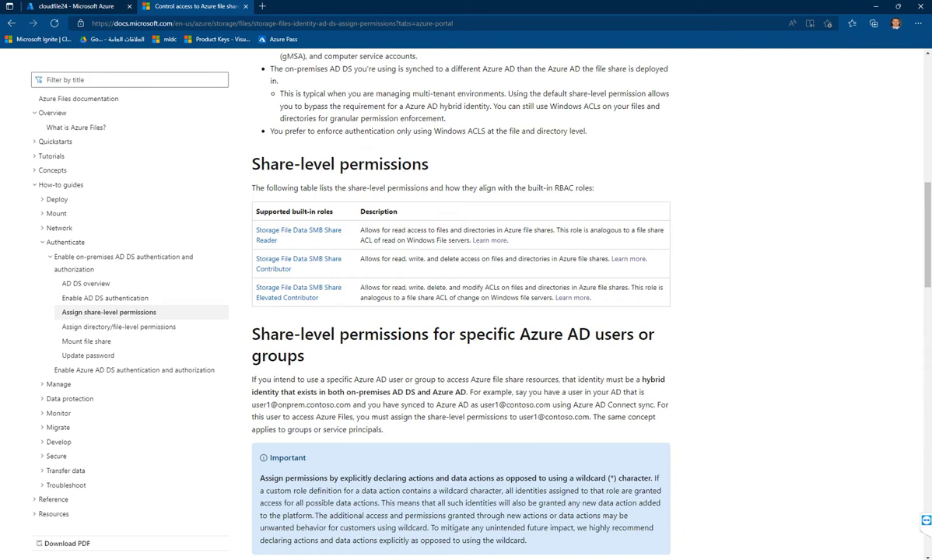
{"action": "scroll", "coordinate": [467, 311], "scroll_direction": "down", "scroll_amount": 2}
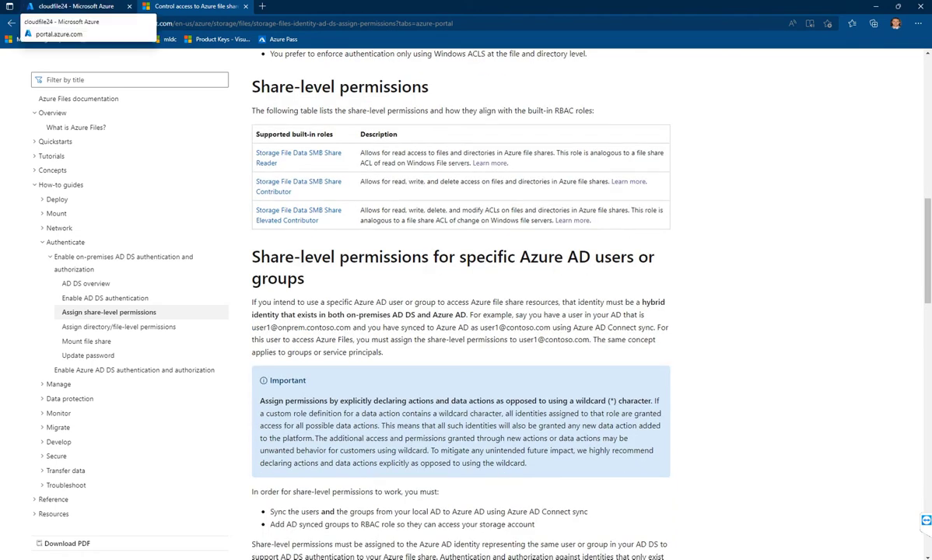
{"action": "left_click", "coordinate": [76, 7]}
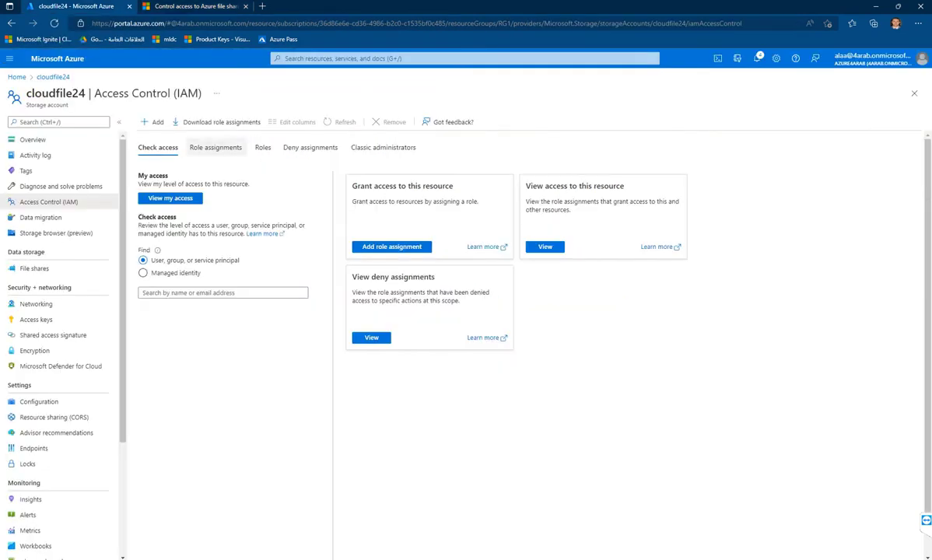
{"action": "left_click", "coordinate": [216, 147]}
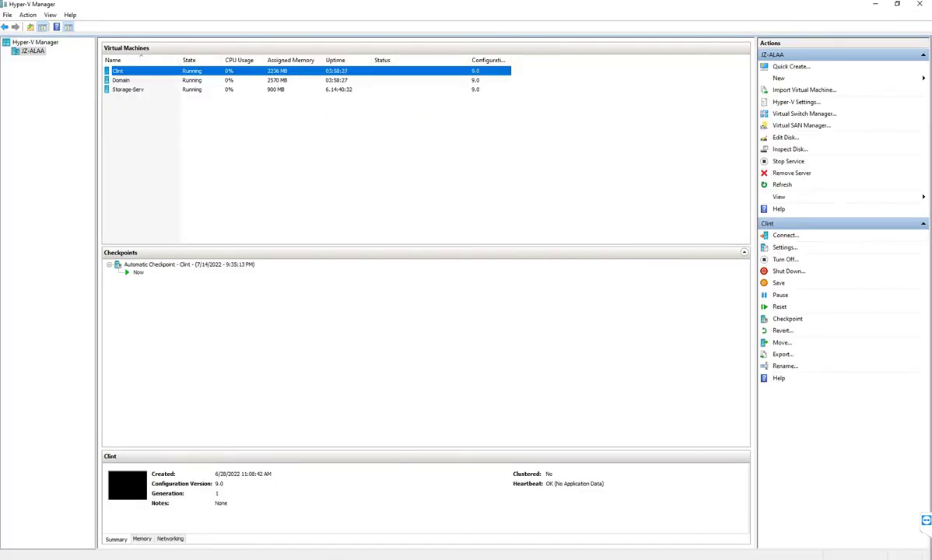
- Connect to the Clint VM and maximize its window
{"action": "key", "text": "shift+F10"}
{"action": "key", "text": "Escape"}
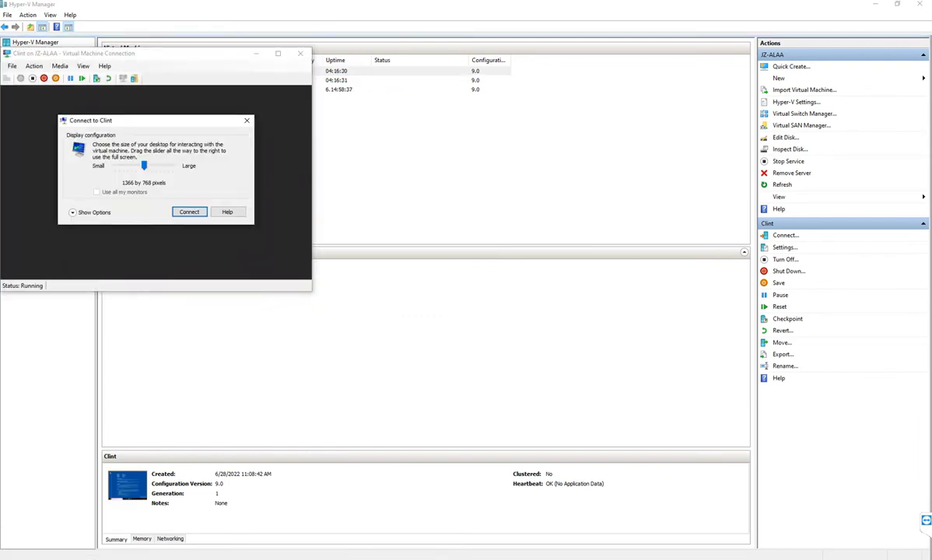
{"action": "left_click", "coordinate": [189, 212]}
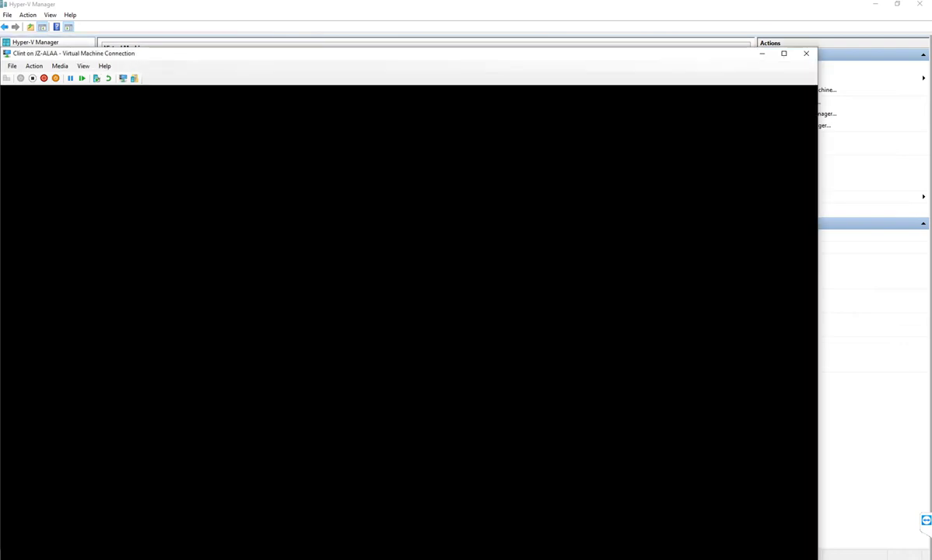
{"action": "left_click", "coordinate": [784, 53]}
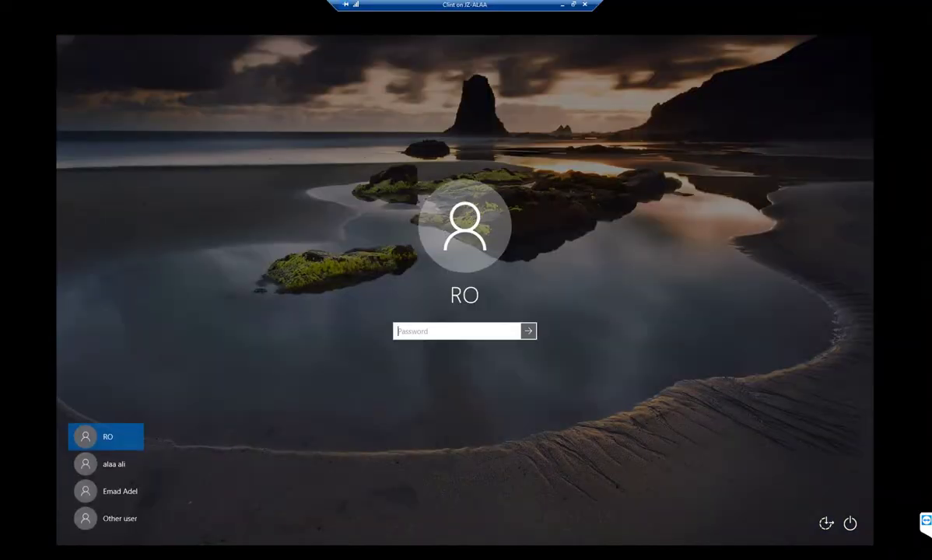
- Sign in as full with the account password, agreeing to disconnect the other signed-in user
{"action": "left_click", "coordinate": [109, 518]}
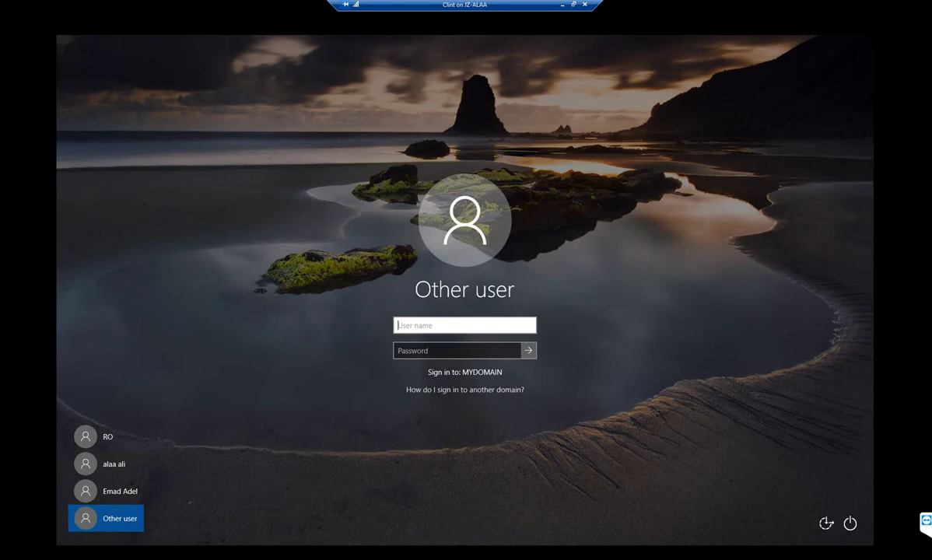
{"action": "type", "text": "full"}
{"action": "left_click", "coordinate": [457, 350]}
{"action": "key", "text": "Return"}
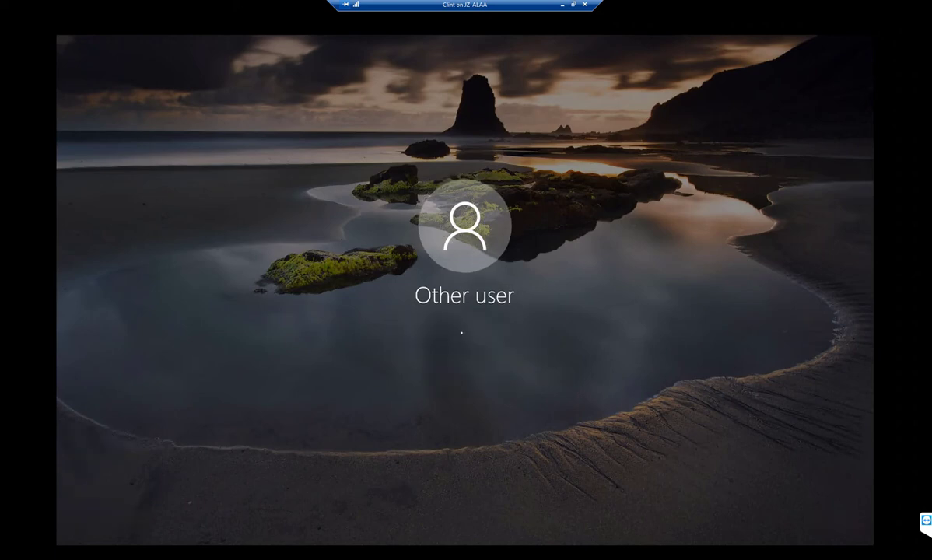
{"action": "key", "text": "Return"}
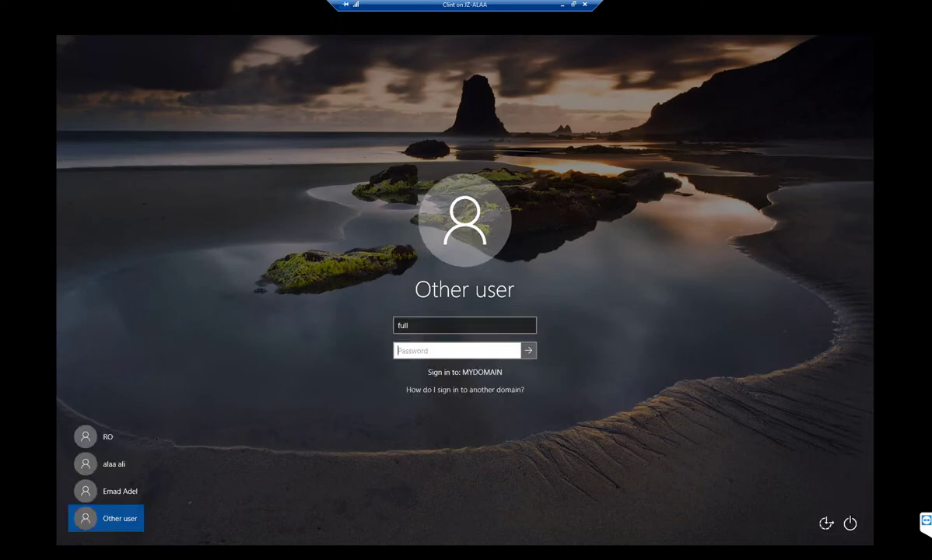
{"action": "type", "text": "123"}
{"action": "key", "text": "Return"}
{"action": "key", "text": "Left"}
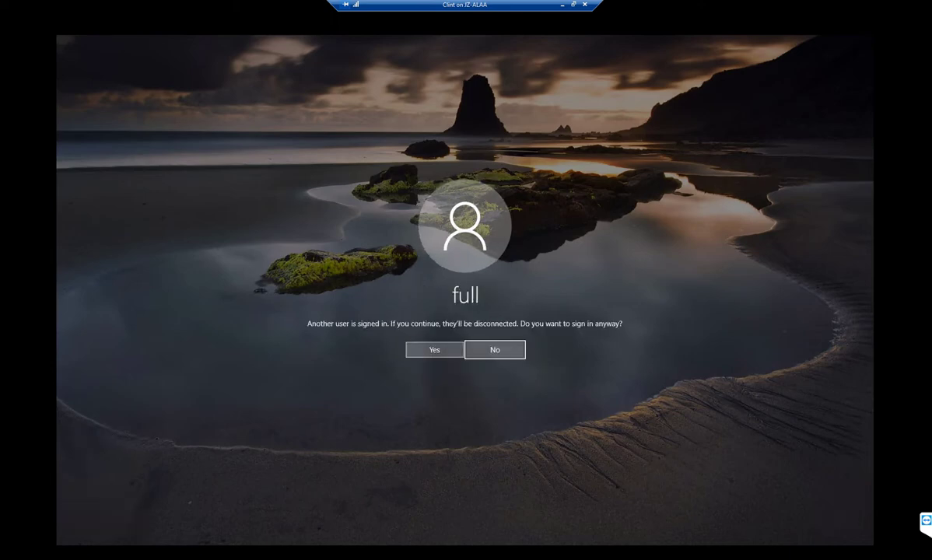
{"action": "key", "text": "Return"}
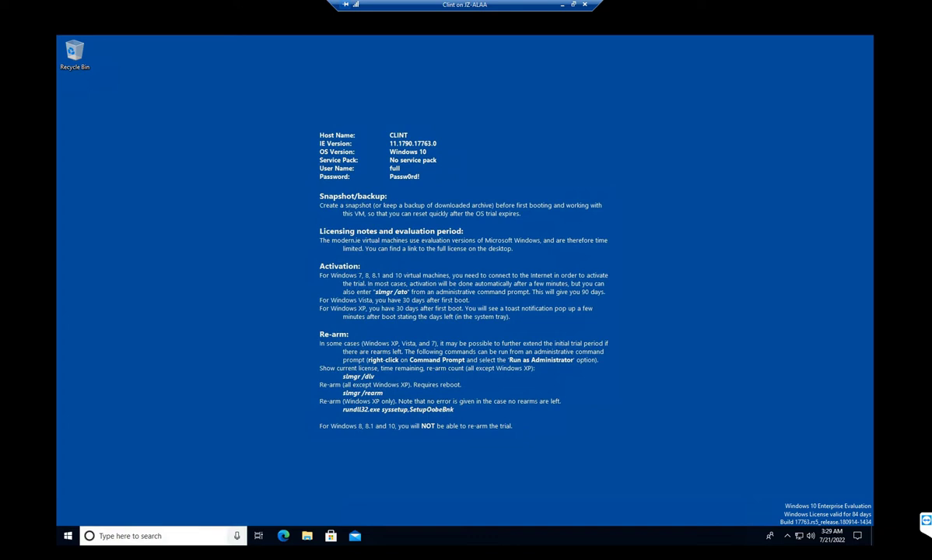
- Run the pasted New-PSDrive script in PowerShell to map azfile as Z:, then view This PC
{"action": "key", "text": "super+s"}
{"action": "type", "text": "p"}
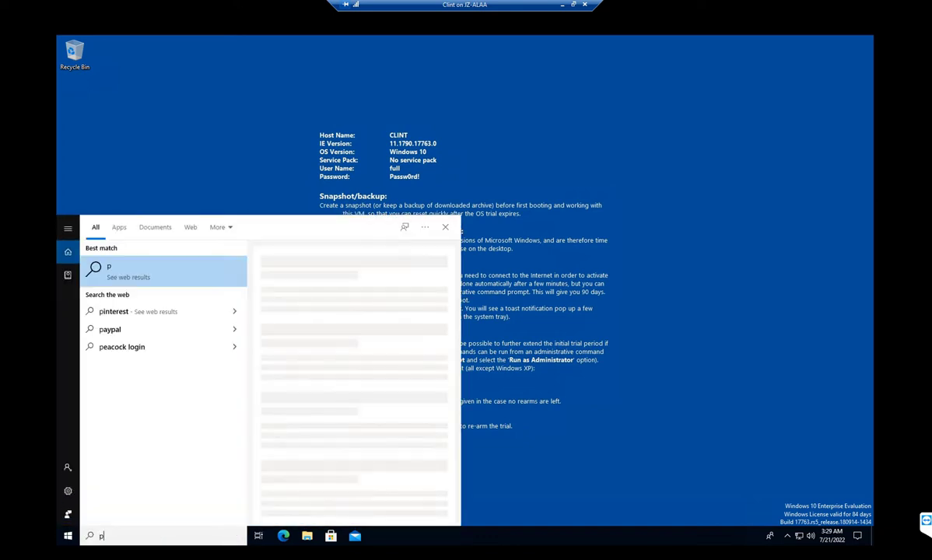
{"action": "type", "text": "ower"}
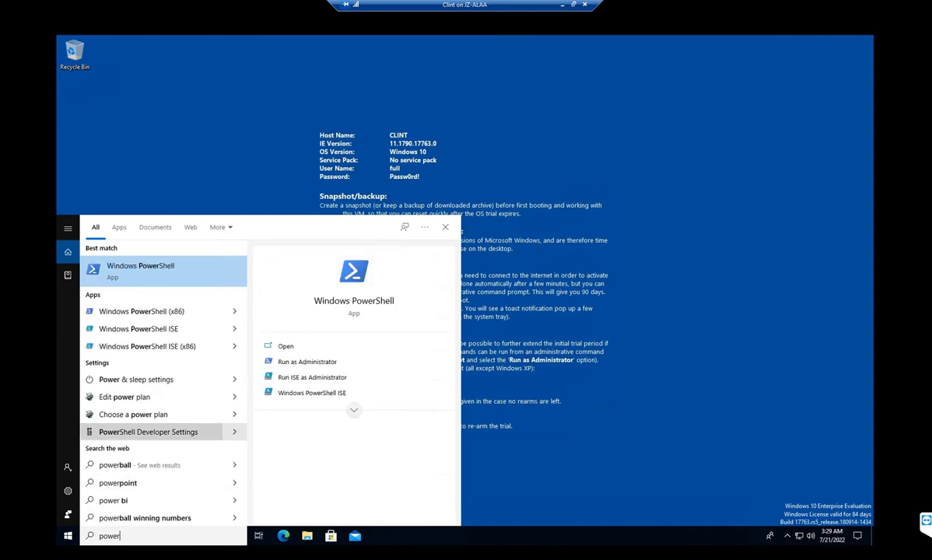
{"action": "key", "text": "Return"}
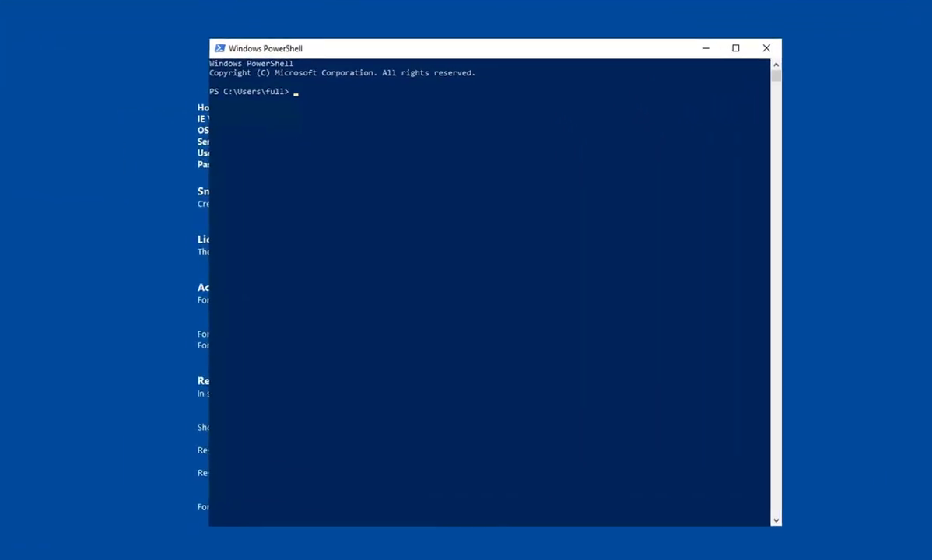
{"action": "type", "text": "$connectTestResult = Test-NetConnection -ComputerName cloudfile24.file.core.windows.net -Port 445"}
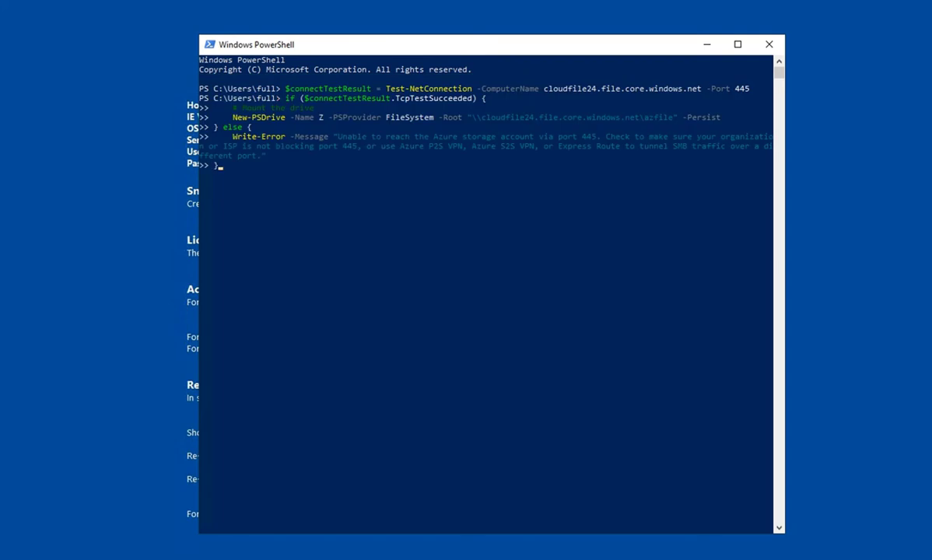
{"action": "key", "text": "Return"}
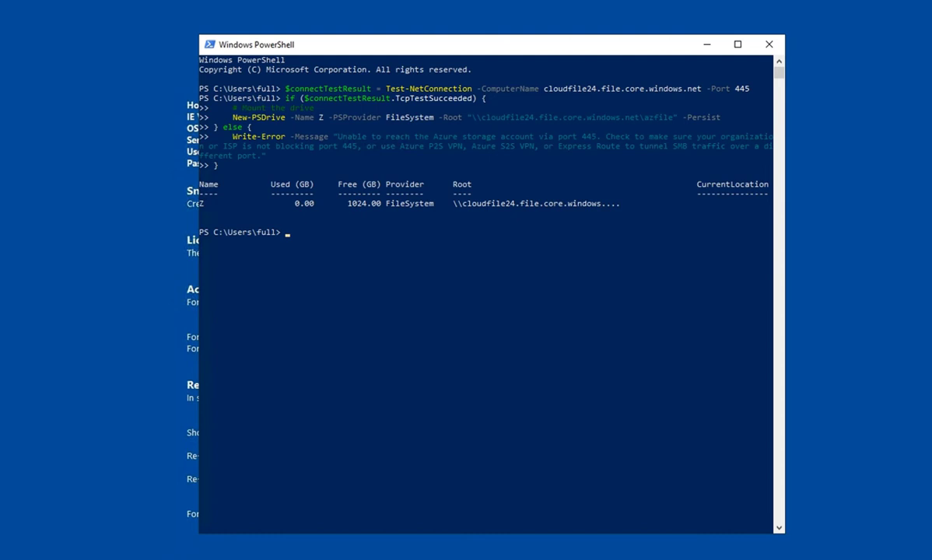
{"action": "key", "text": "super+e"}
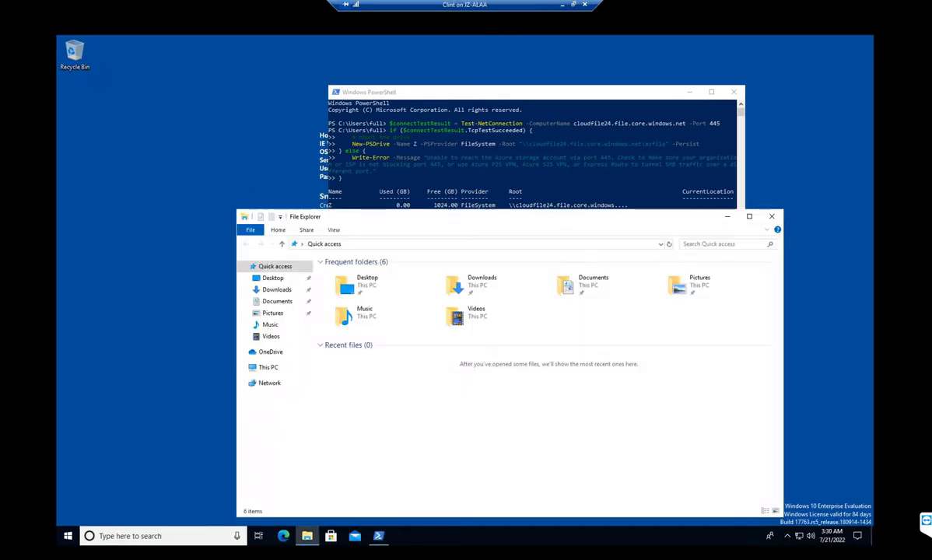
{"action": "left_click", "coordinate": [269, 367]}
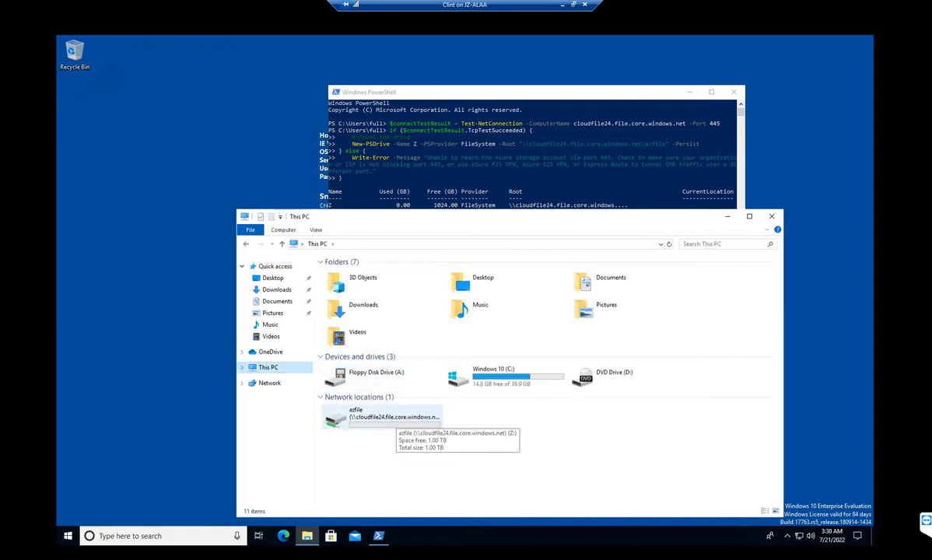
- Open the Z: azfile drive and create a folder named 'full user' in it
{"action": "double_click", "coordinate": [382, 416]}
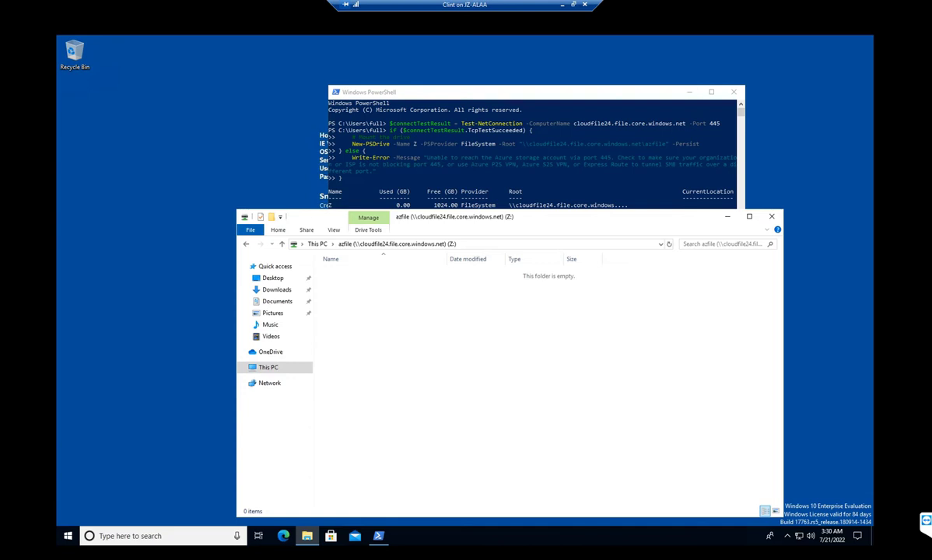
{"action": "left_click_drag", "start_coordinate": [545, 217], "coordinate": [526, 238]}
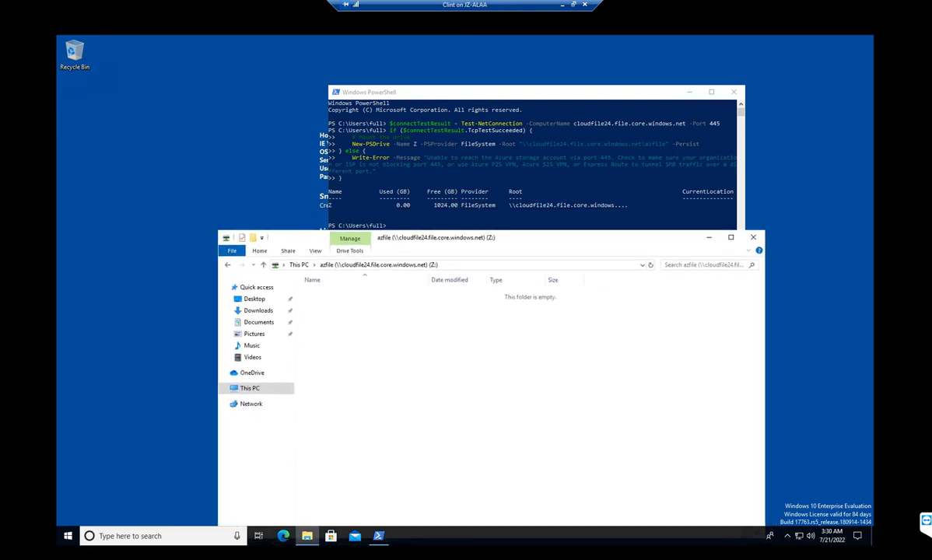
{"action": "left_click_drag", "start_coordinate": [467, 92], "coordinate": [641, 92]}
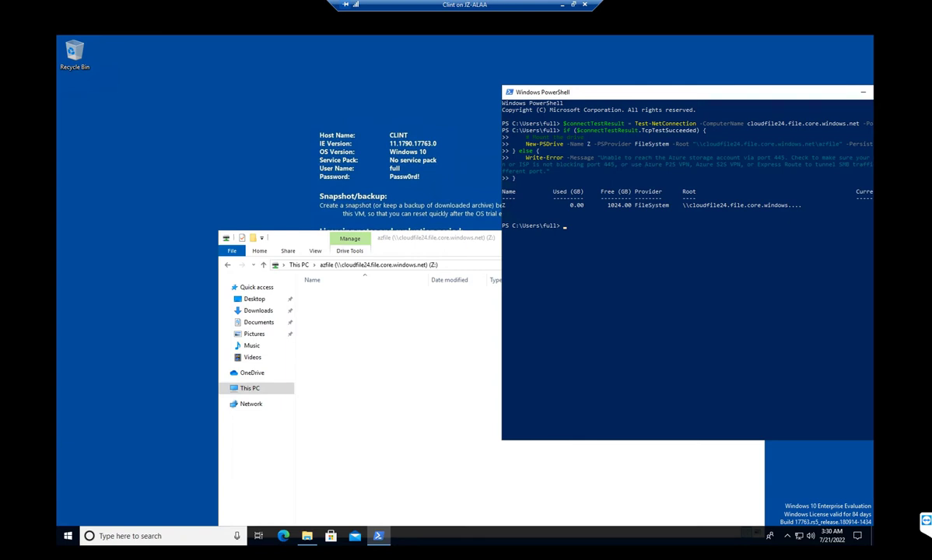
{"action": "left_click_drag", "start_coordinate": [435, 237], "coordinate": [364, 175]}
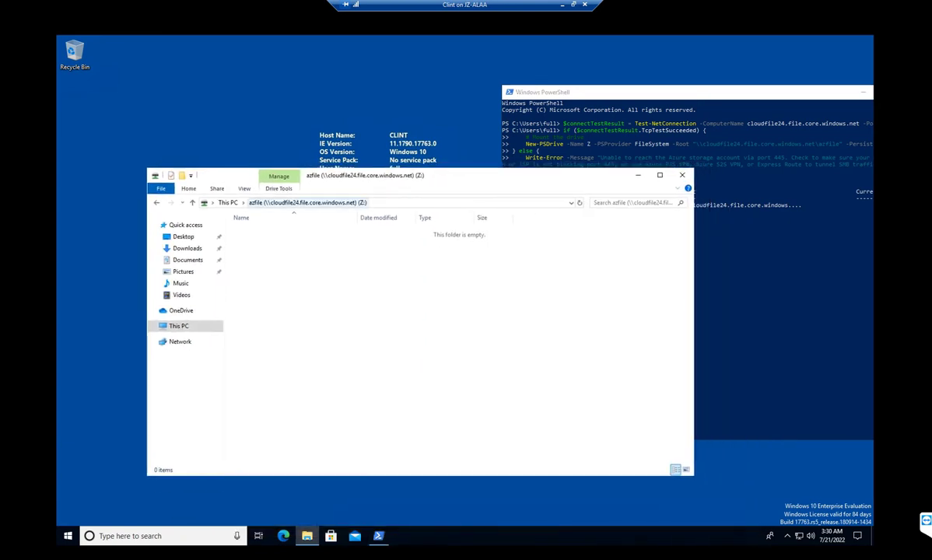
{"action": "right_click", "coordinate": [387, 292]}
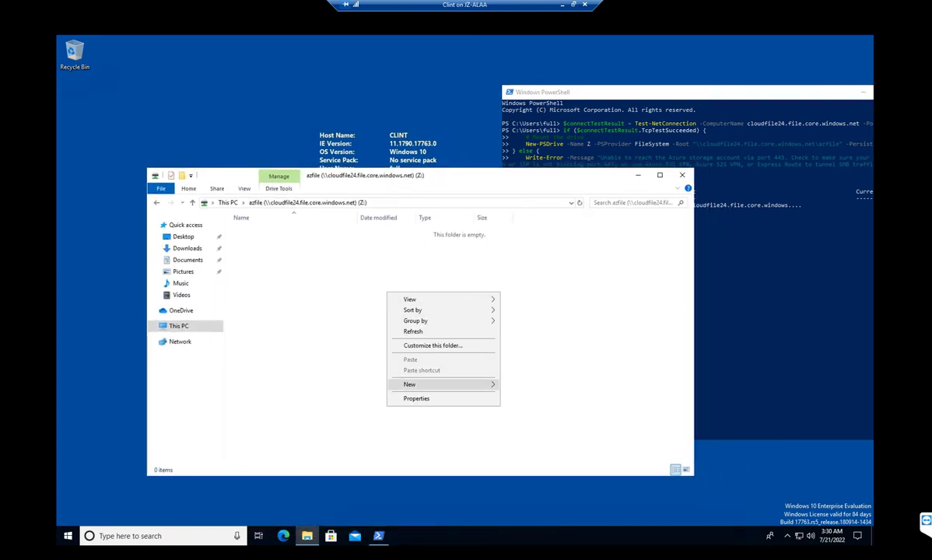
{"action": "mouse_move", "coordinate": [436, 384]}
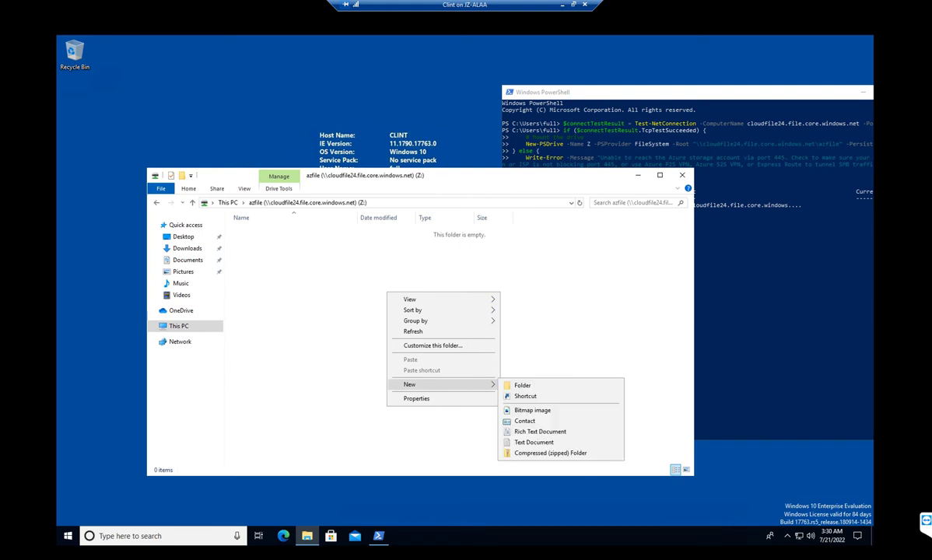
{"action": "left_click", "coordinate": [522, 386]}
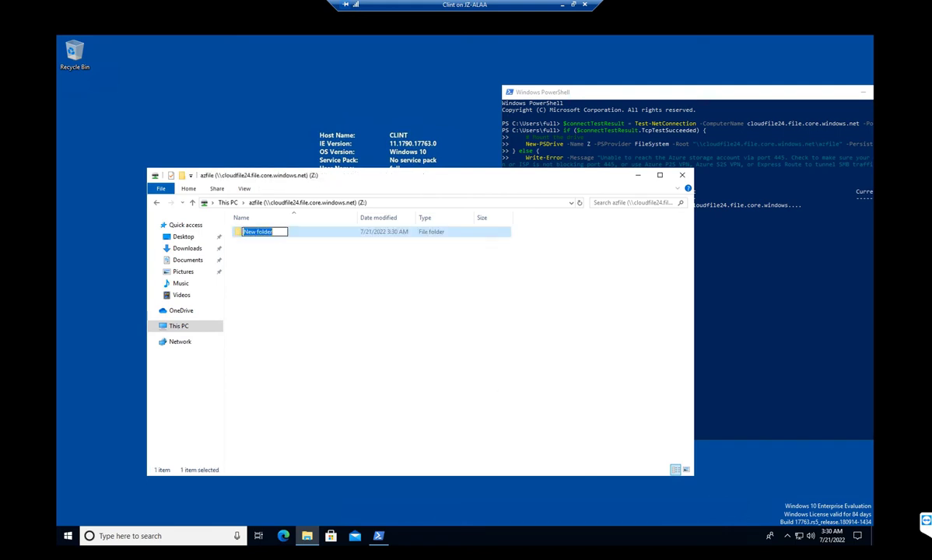
{"action": "type", "text": "full user"}
{"action": "key", "text": "Return"}
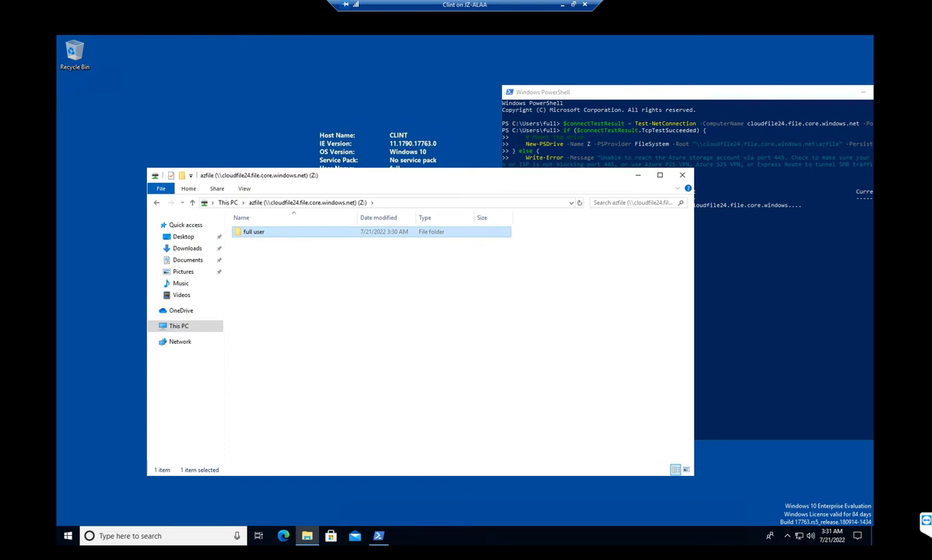
- Create an extra 'New folder', permanently delete it, and bring up the Start power options
{"action": "right_click", "coordinate": [338, 289]}
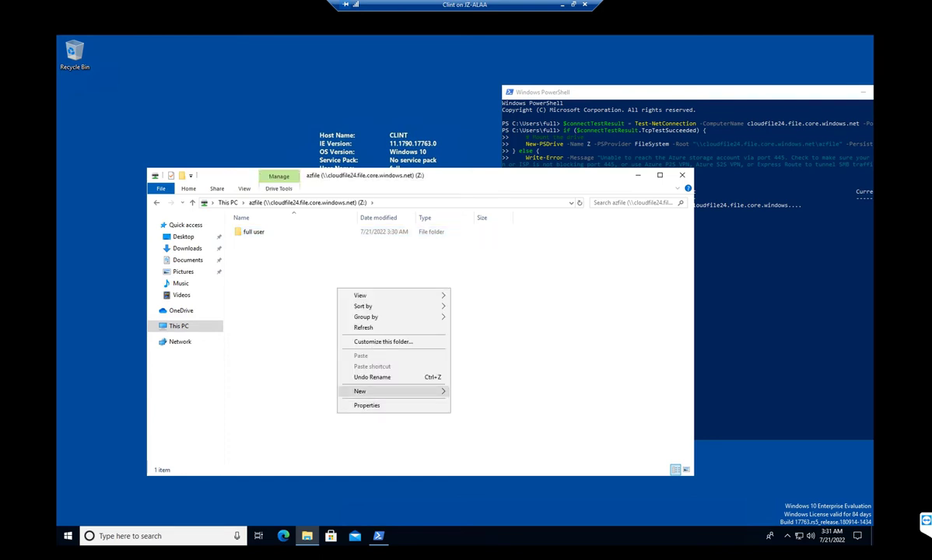
{"action": "mouse_move", "coordinate": [413, 391]}
{"action": "left_click", "coordinate": [467, 368]}
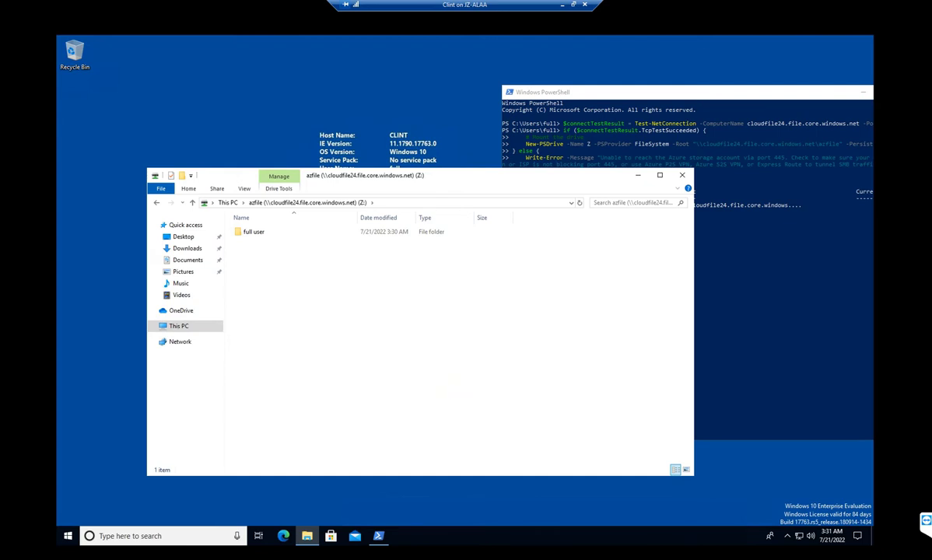
{"action": "key", "text": "Return"}
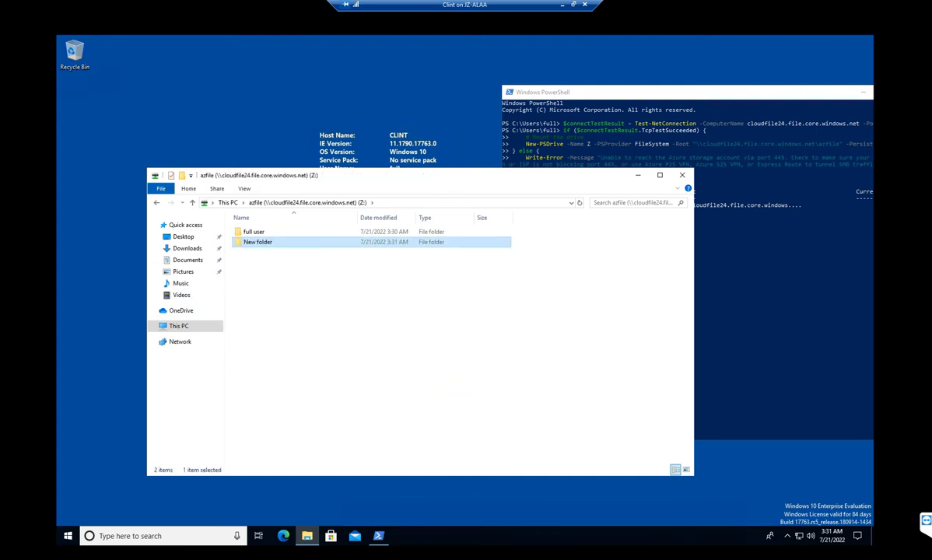
{"action": "left_click", "coordinate": [257, 242]}
{"action": "key", "text": "Delete"}
{"action": "key", "text": "Return"}
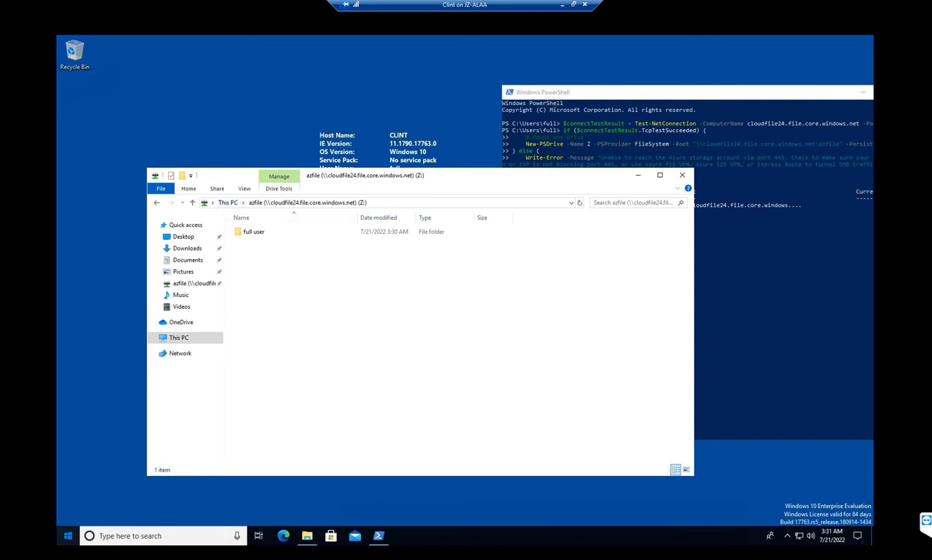
{"action": "left_click", "coordinate": [67, 536]}
{"action": "left_click", "coordinate": [68, 515]}
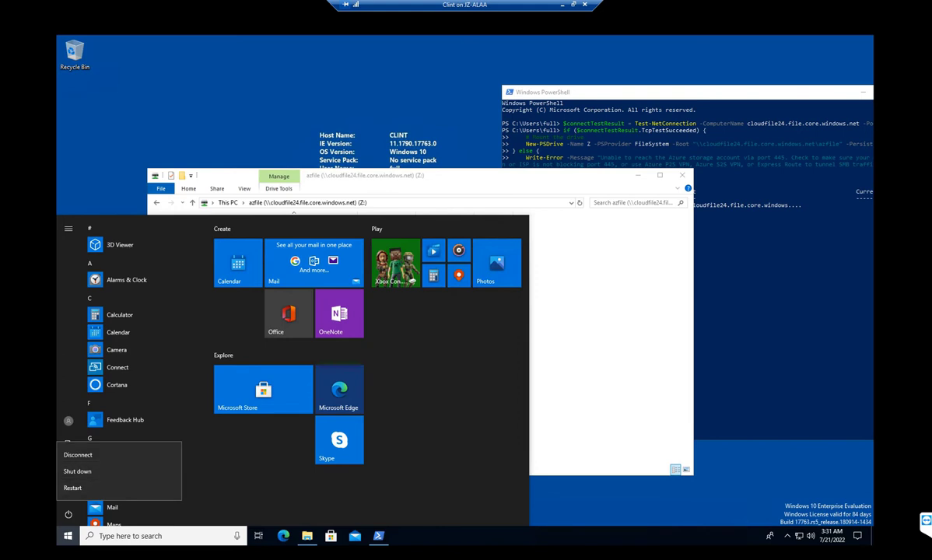
- Lock the Clint session and sign back in as ro with that user's password
{"action": "key", "text": "Escape"}
{"action": "left_click", "coordinate": [68, 421]}
{"action": "left_click", "coordinate": [85, 354]}
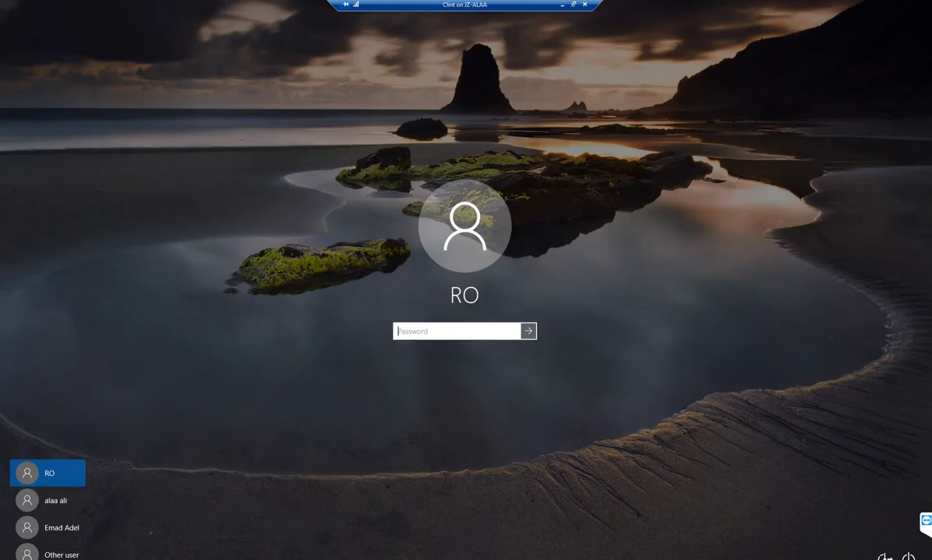
{"action": "type", "text": "****"}
{"action": "key", "text": "Return"}
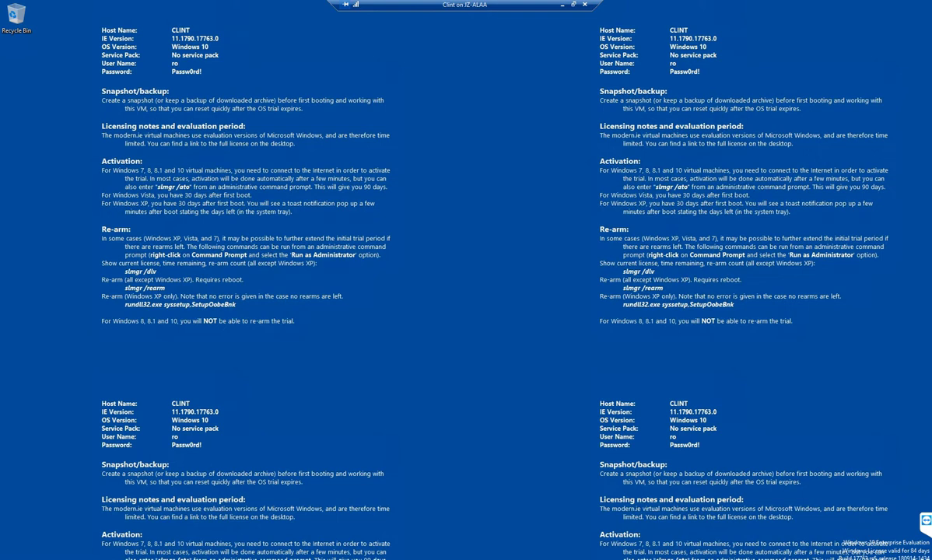
- Launch PowerShell, run the pasted New-PSDrive script mapping cloudfile24's azfile share as Z:, then open File Explorer
{"action": "key", "text": "super"}
{"action": "type", "text": "ower"}
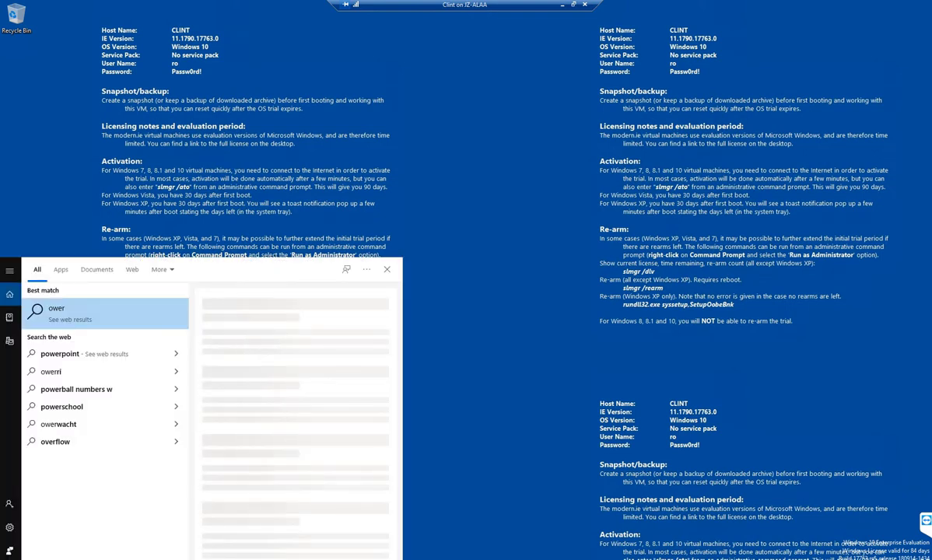
{"action": "key", "text": "BackSpace"}
{"action": "key", "text": "BackSpace"}
{"action": "key", "text": "BackSpace"}
{"action": "key", "text": "BackSpace"}
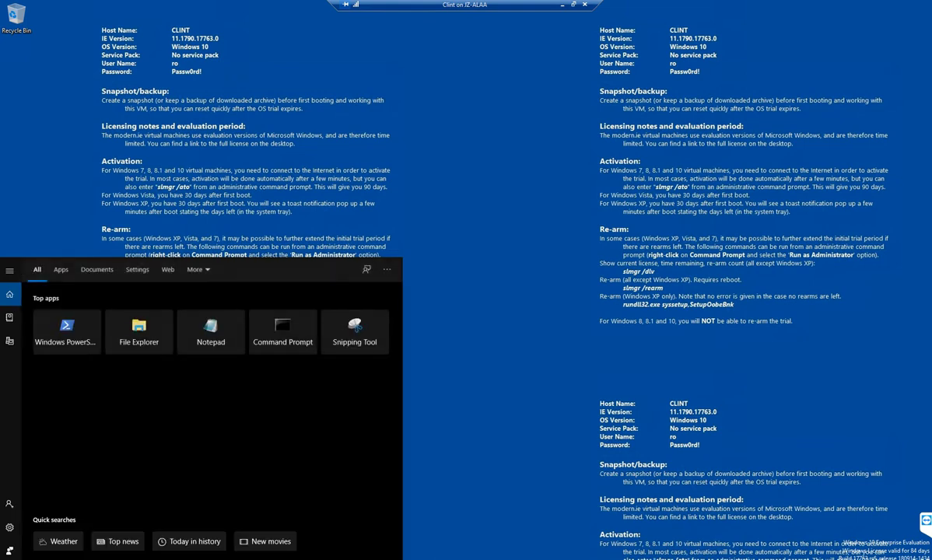
{"action": "type", "text": "power"}
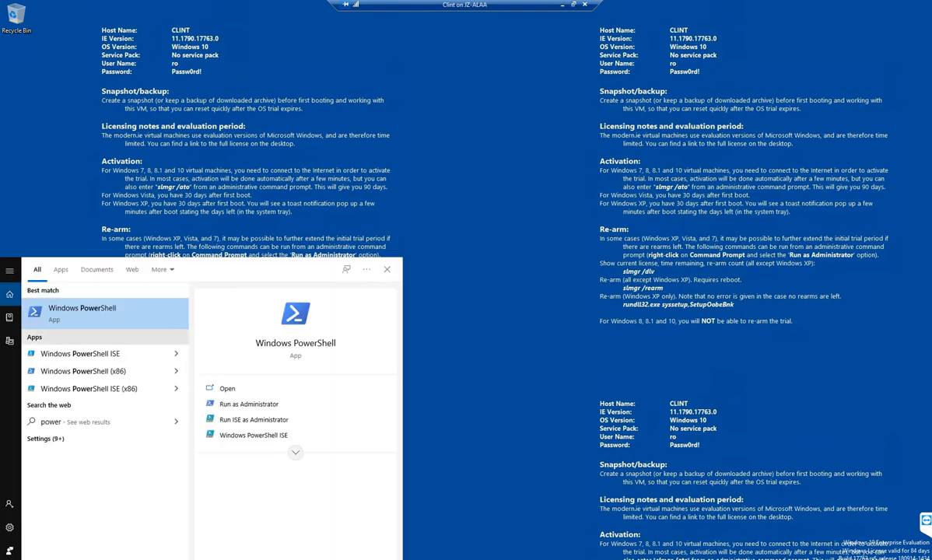
{"action": "key", "text": "Return"}
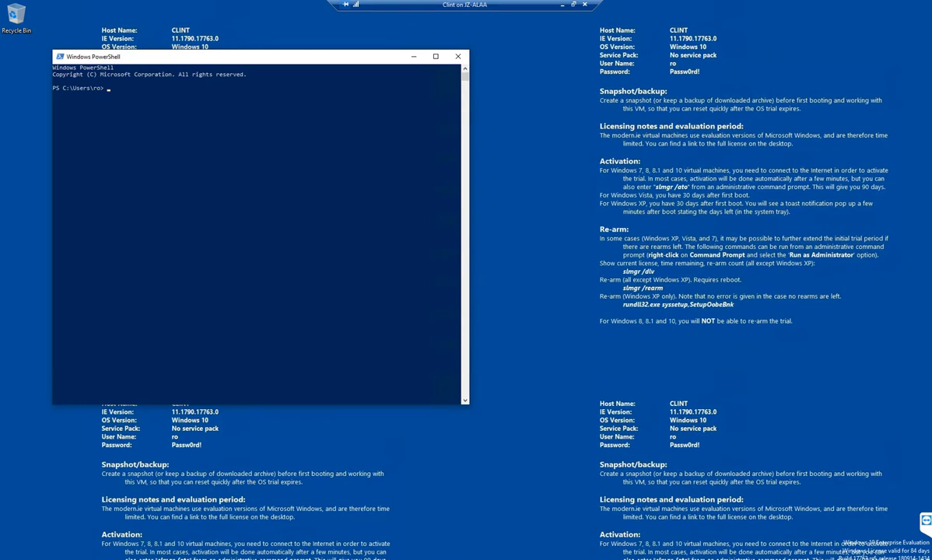
{"action": "type", "text": "$connectTestResult = Test-NetConnection -ComputerName cloudfile24.file.core.windows.net -Port 445"}
{"action": "left_click_drag", "start_coordinate": [233, 56], "coordinate": [419, 51]}
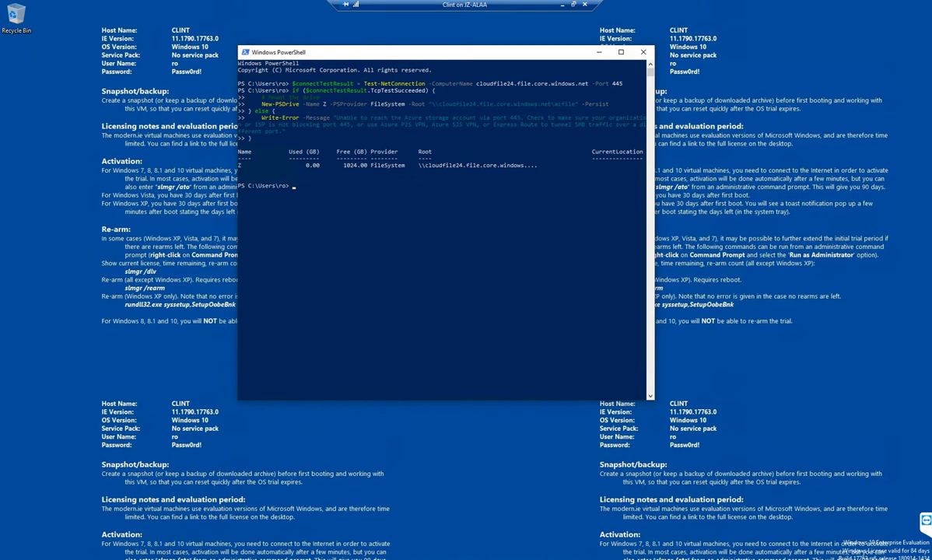
{"action": "key", "text": "super+e"}
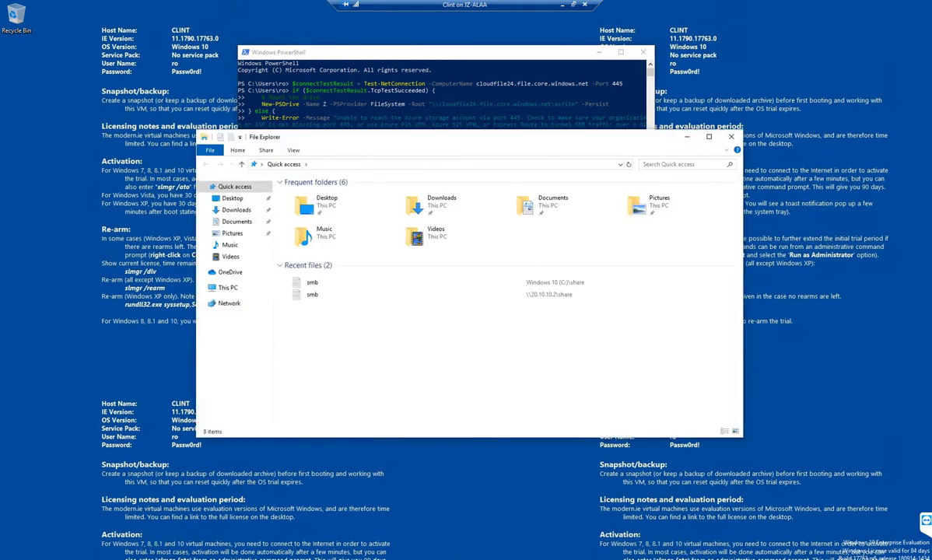
- Open the azfile (Z:) drive from This PC and try New > Folder there, which is denied
{"action": "left_click", "coordinate": [228, 287]}
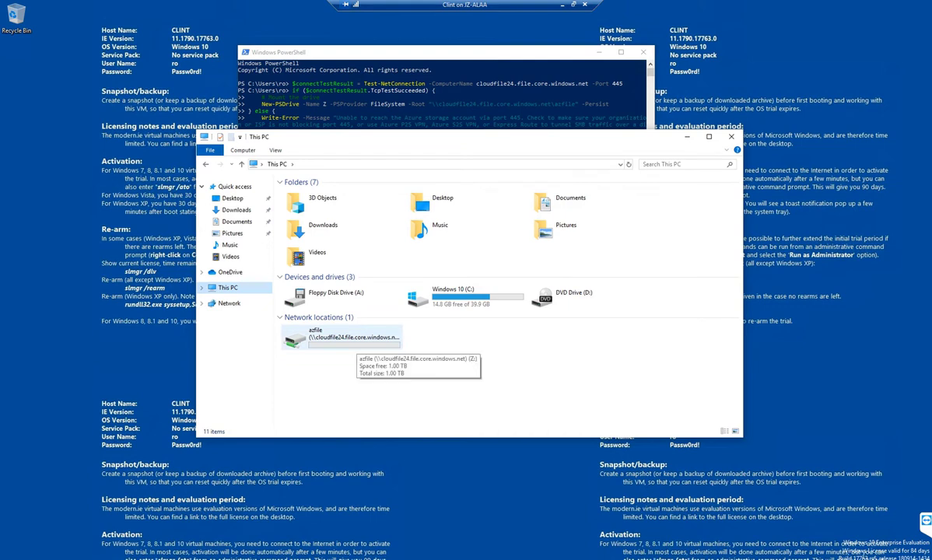
{"action": "double_click", "coordinate": [326, 334]}
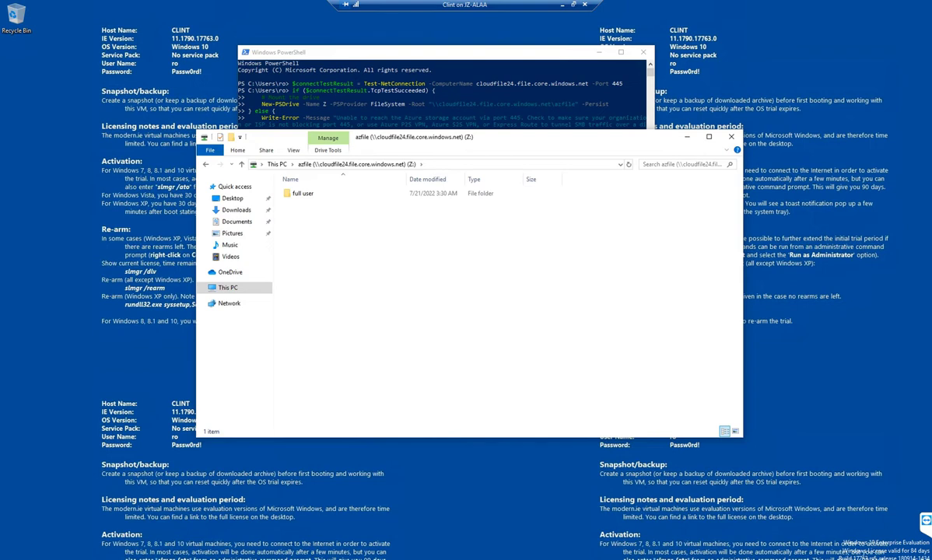
{"action": "left_click_drag", "start_coordinate": [545, 137], "coordinate": [624, 170]}
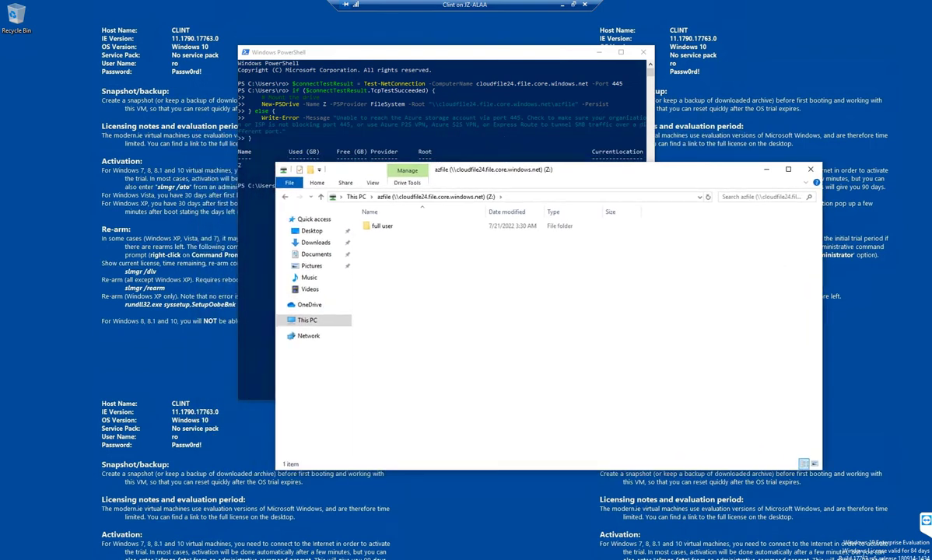
{"action": "right_click", "coordinate": [514, 328]}
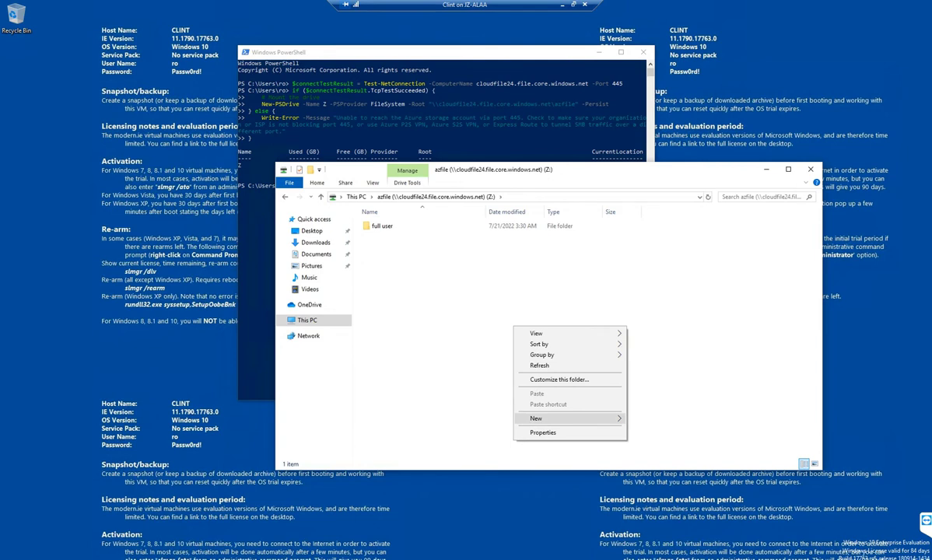
{"action": "mouse_move", "coordinate": [545, 419]}
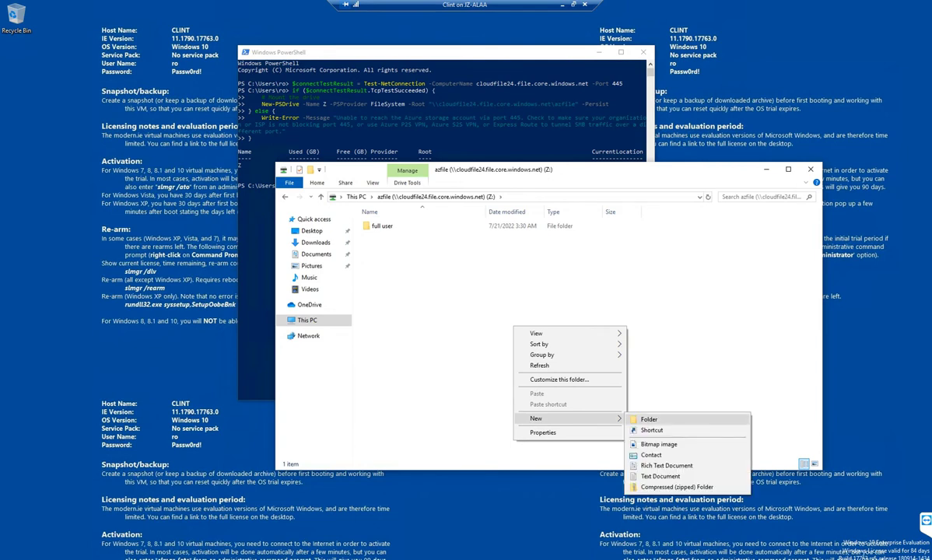
{"action": "left_click", "coordinate": [649, 419]}
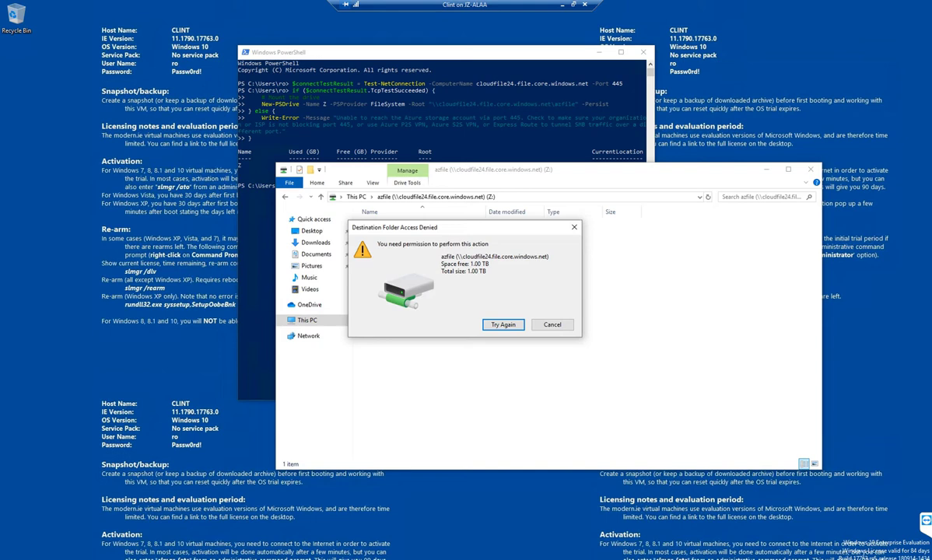
- Retry, then cancel the access-denied warning, and close the Z: drive window
{"action": "left_click_drag", "start_coordinate": [395, 228], "coordinate": [578, 258]}
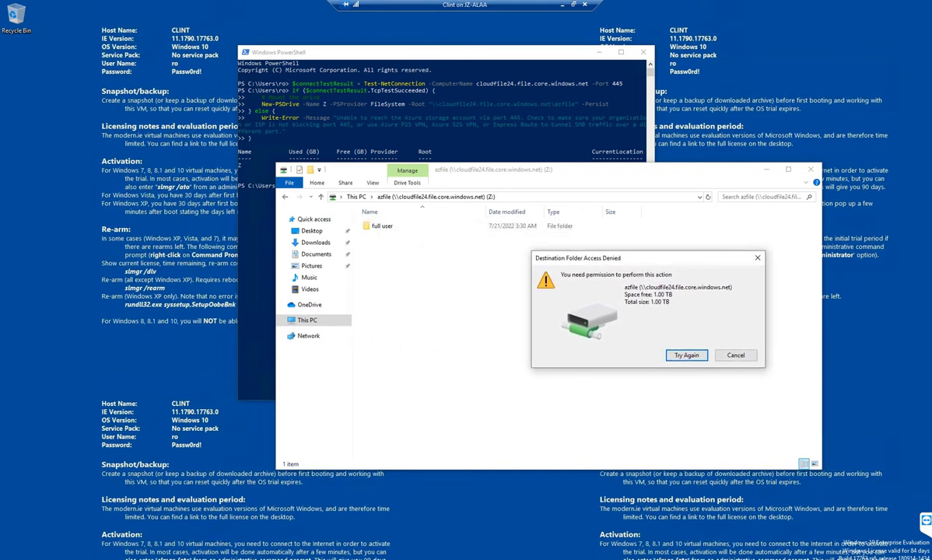
{"action": "left_click_drag", "start_coordinate": [578, 258], "coordinate": [518, 256]}
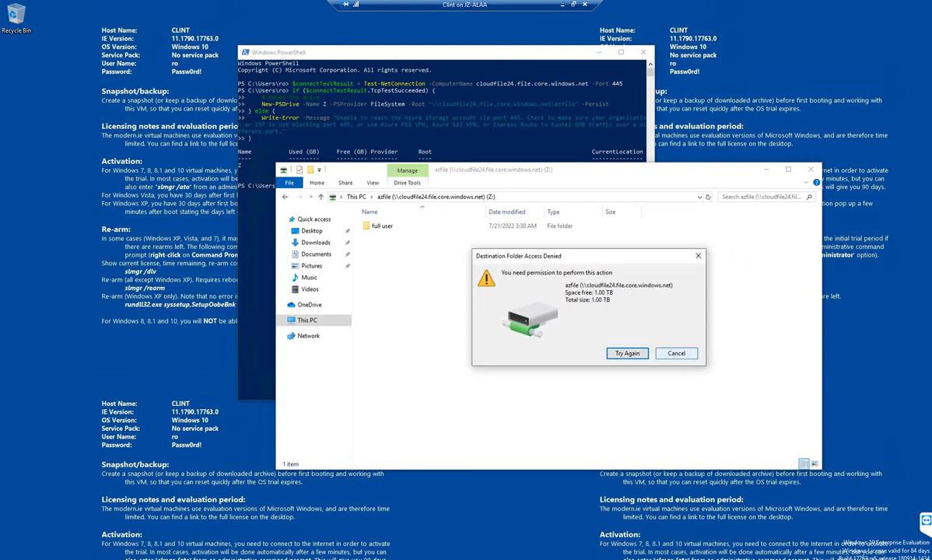
{"action": "key", "text": "Return"}
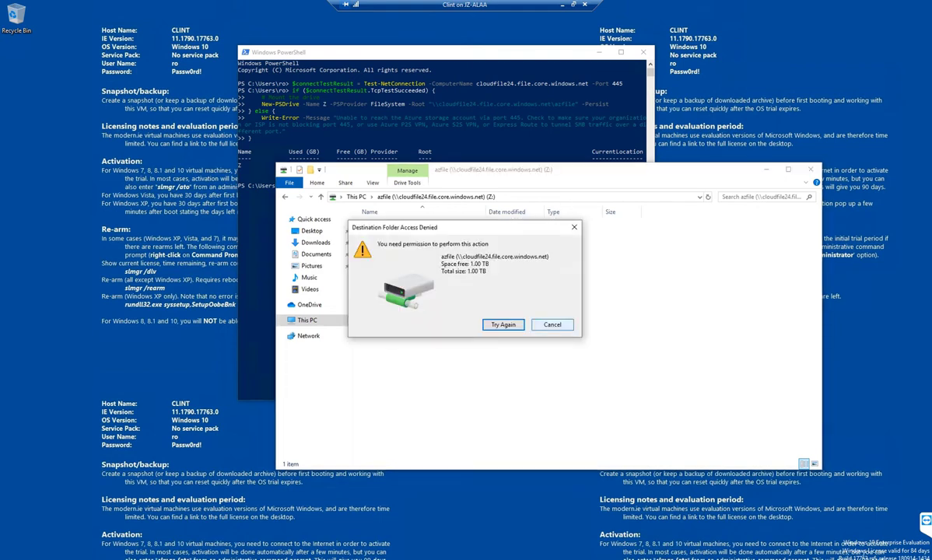
{"action": "left_click", "coordinate": [553, 325]}
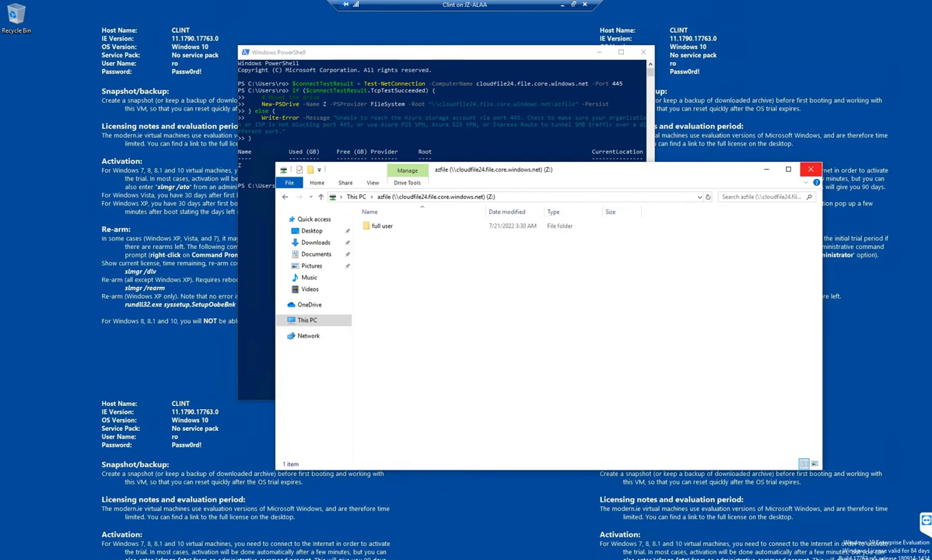
{"action": "left_click", "coordinate": [810, 169]}
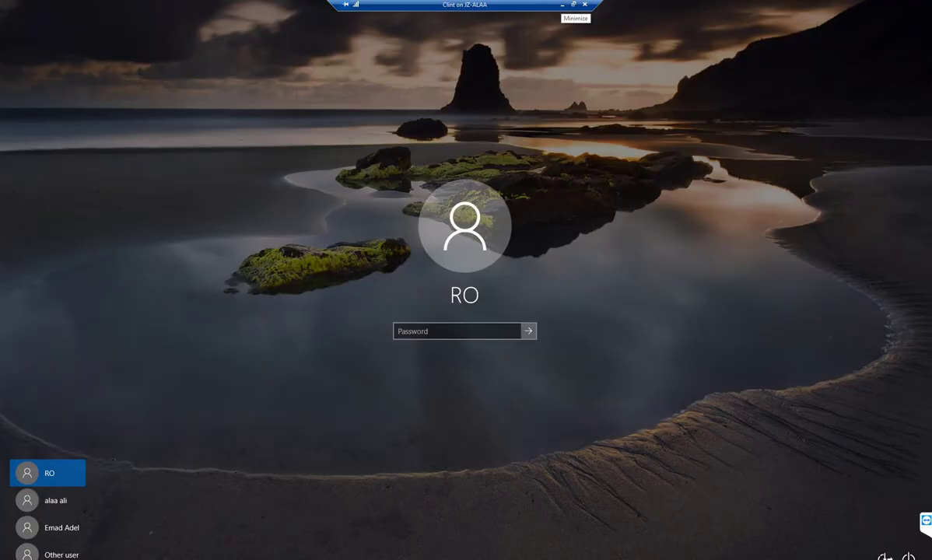
- Sign in to the MYDOMAIN client as Other user 'admin' with the account password
{"action": "left_click", "coordinate": [562, 4]}
{"action": "left_click", "coordinate": [46, 554]}
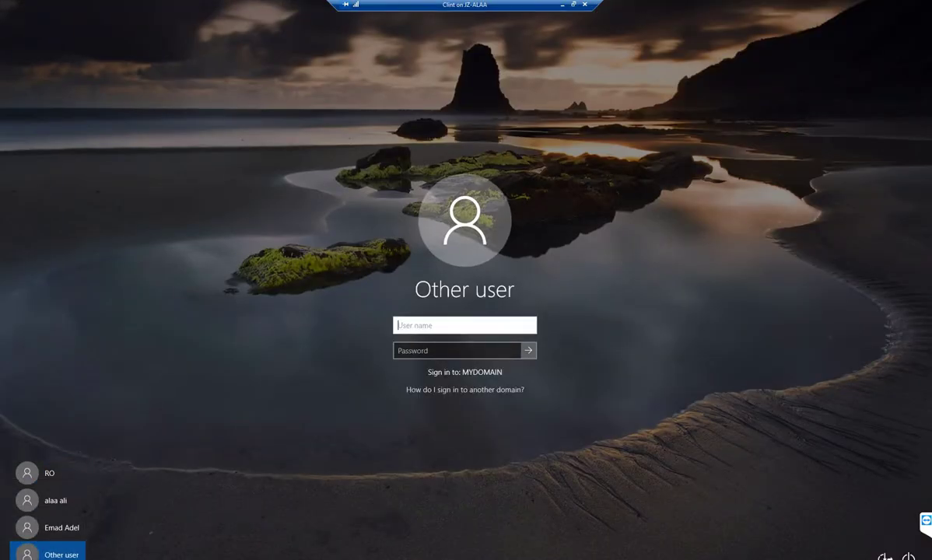
{"action": "type", "text": "admin"}
{"action": "key", "text": "Tab"}
{"action": "type", "text": "••••"}
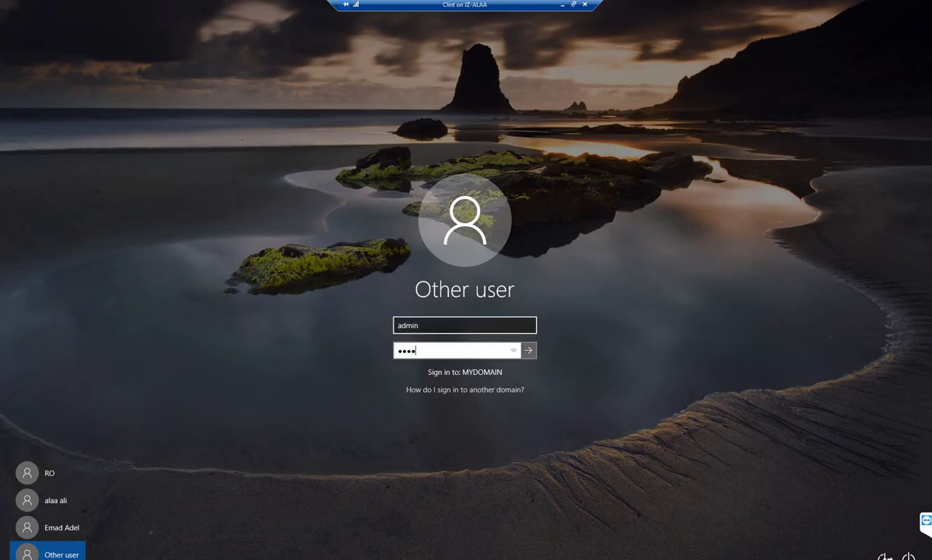
{"action": "key", "text": "Return"}
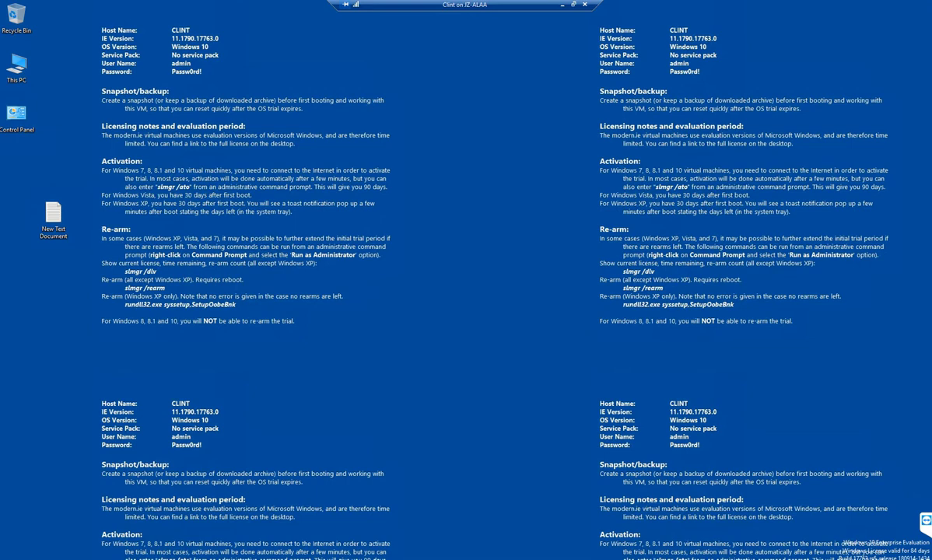
- Leave the VM session and open Connect for azfile from cloudfile24's File shares list
{"action": "left_click", "coordinate": [562, 5]}
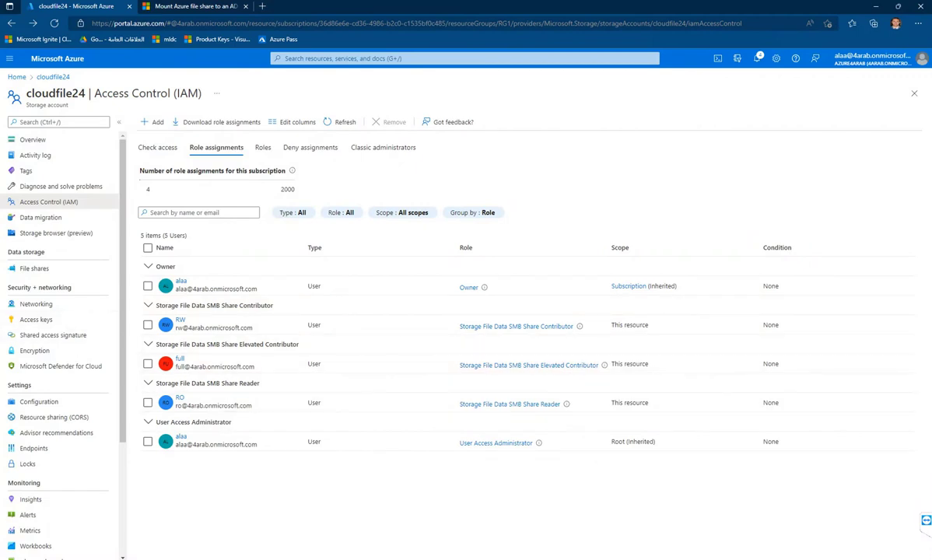
{"action": "left_click", "coordinate": [34, 267]}
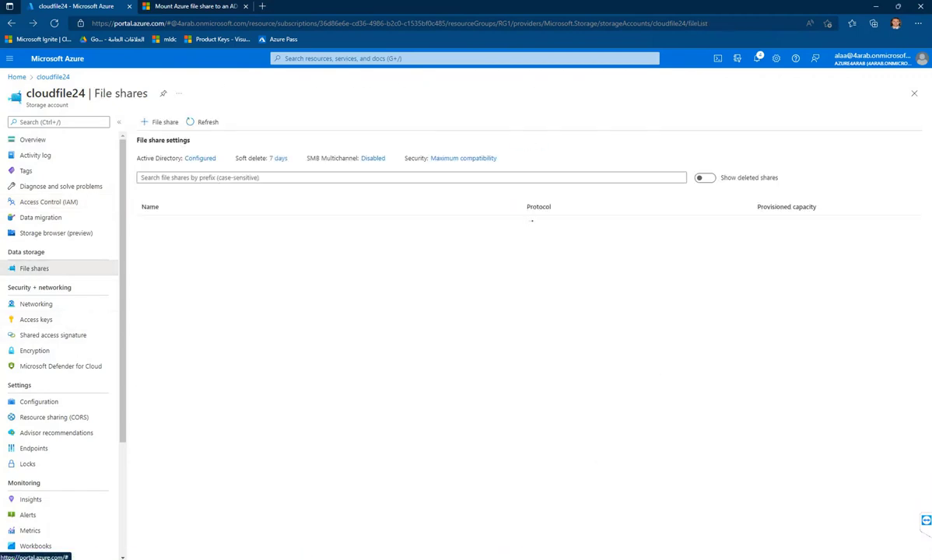
{"action": "left_click", "coordinate": [913, 222]}
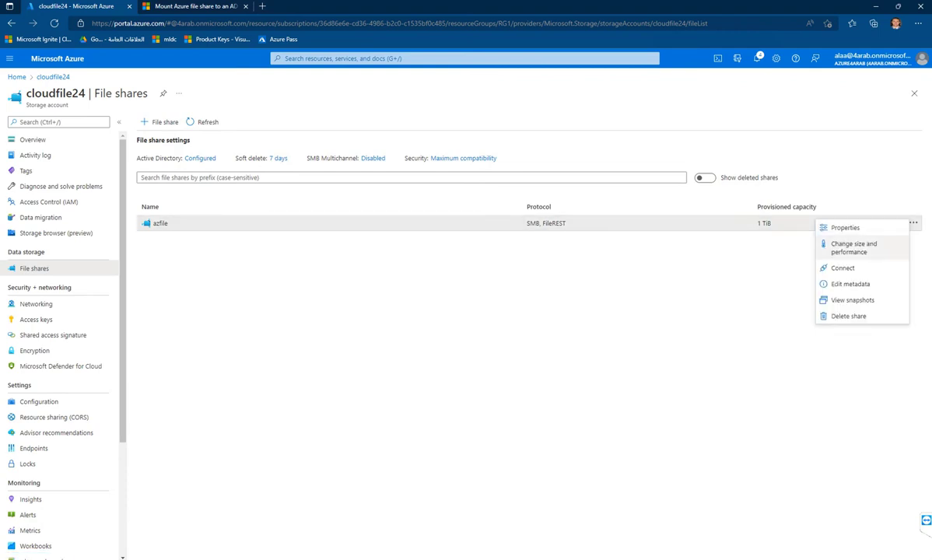
{"action": "left_click", "coordinate": [842, 268]}
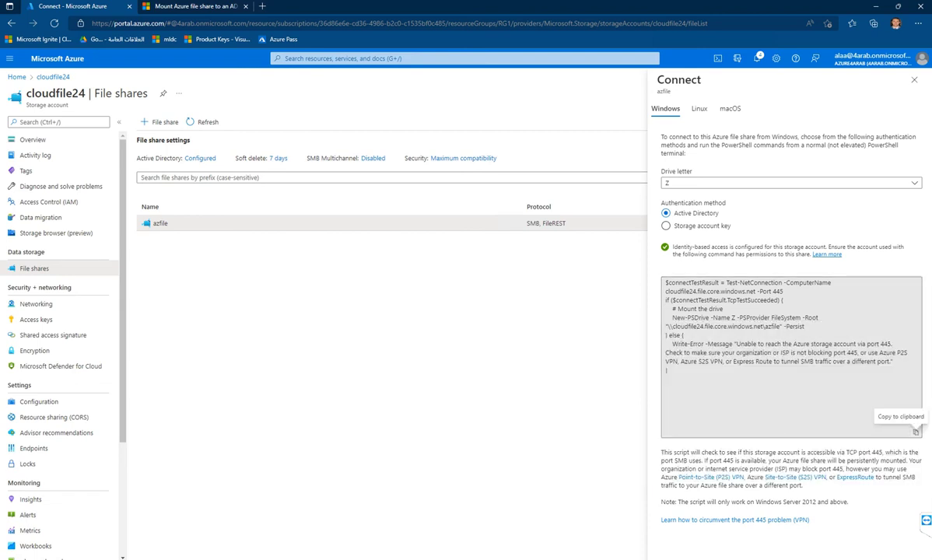
- Copy the drive-Z PowerShell mount script from azfile's Connect pane and switch back to the VM
{"action": "left_click", "coordinate": [916, 431]}
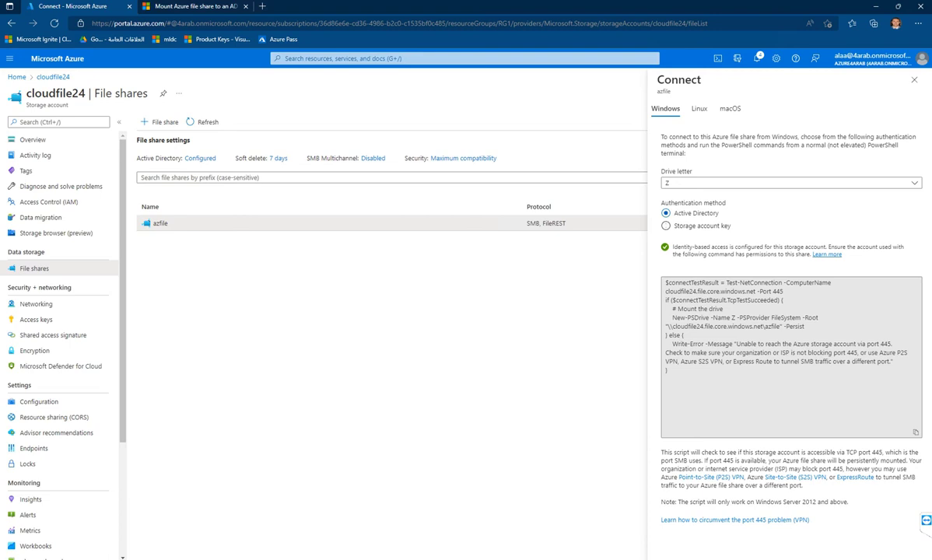
{"action": "left_click", "coordinate": [916, 432]}
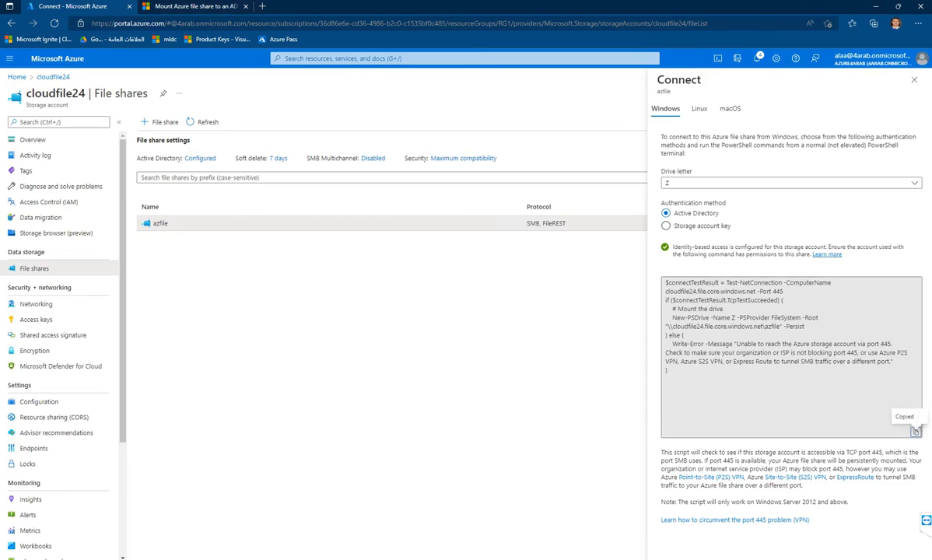
{"action": "key", "text": "alt+Tab"}
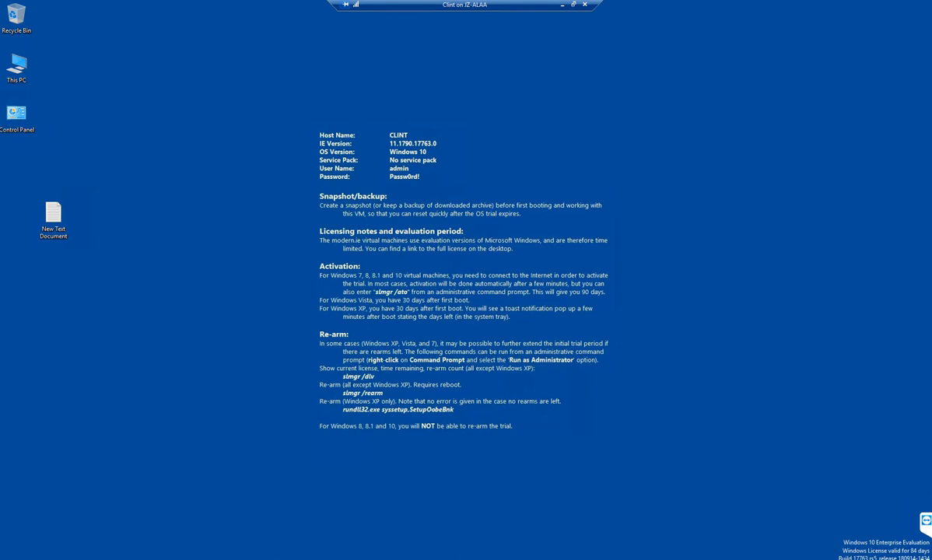
- Run the pasted azfile mount script in PowerShell as admin; New-PSDrive fails with Access is denied
{"action": "key", "text": "super"}
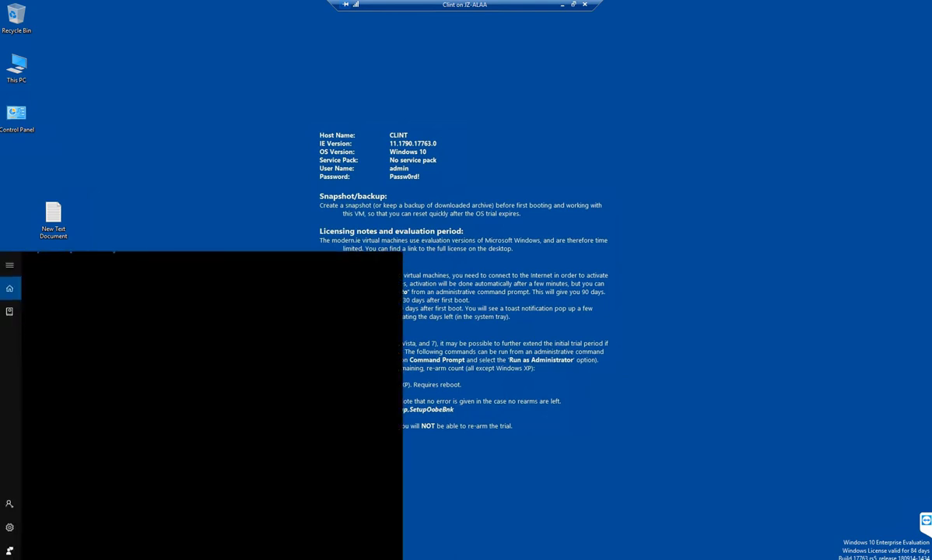
{"action": "type", "text": "powe"}
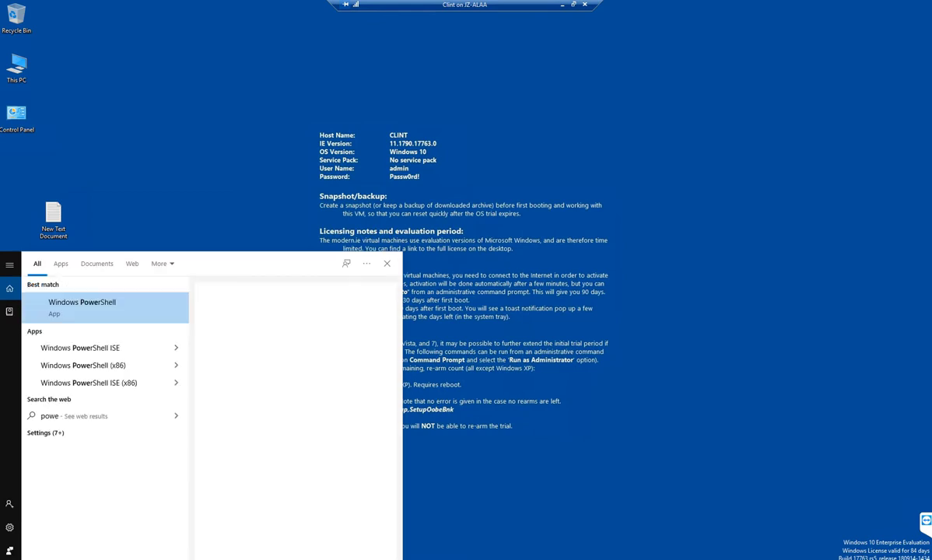
{"action": "key", "text": "Return"}
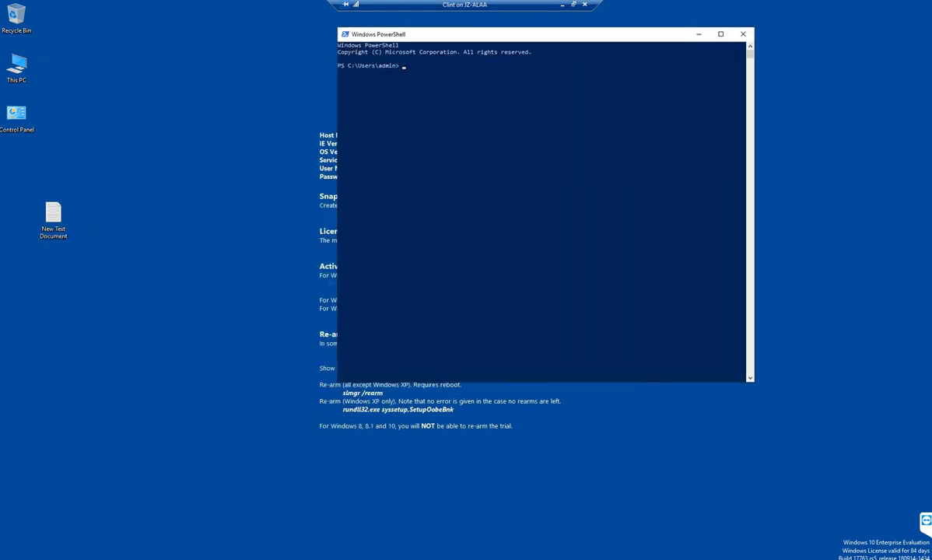
{"action": "key", "text": "ctrl+v"}
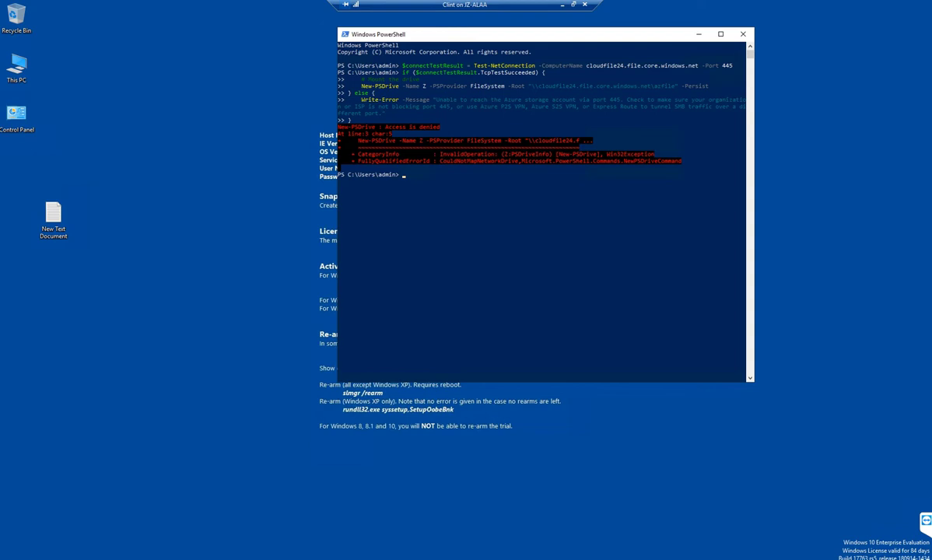
{"action": "key", "text": "super"}
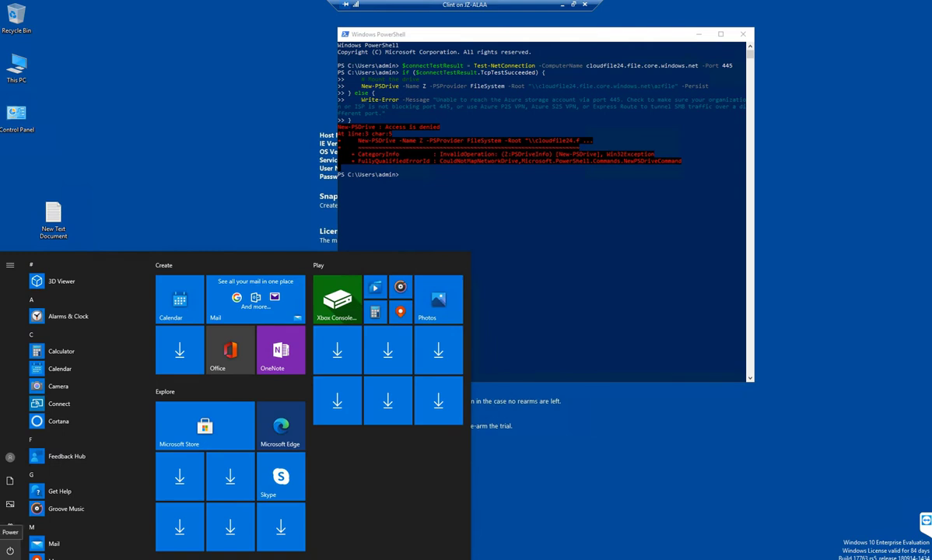
- Sign out of admin, send Ctrl+Alt+Delete to the VM, and switch to an enhanced session
{"action": "left_click", "coordinate": [9, 457]}
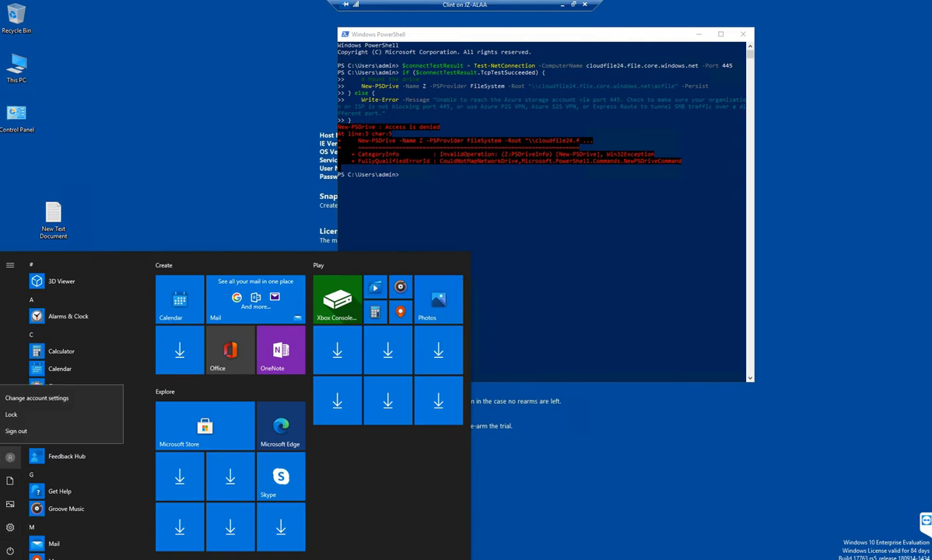
{"action": "left_click", "coordinate": [16, 431]}
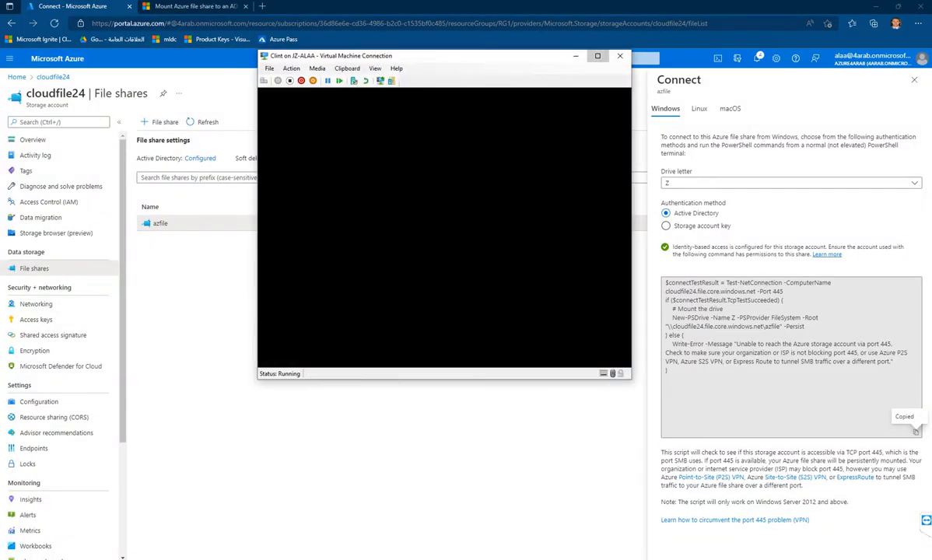
{"action": "double_click", "coordinate": [559, 53]}
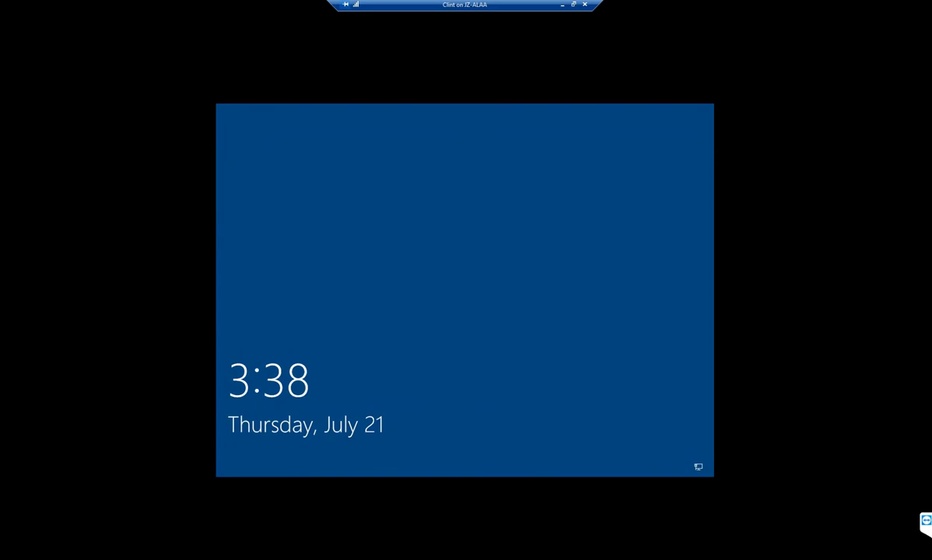
{"action": "left_click", "coordinate": [573, 4]}
{"action": "left_click", "coordinate": [291, 67]}
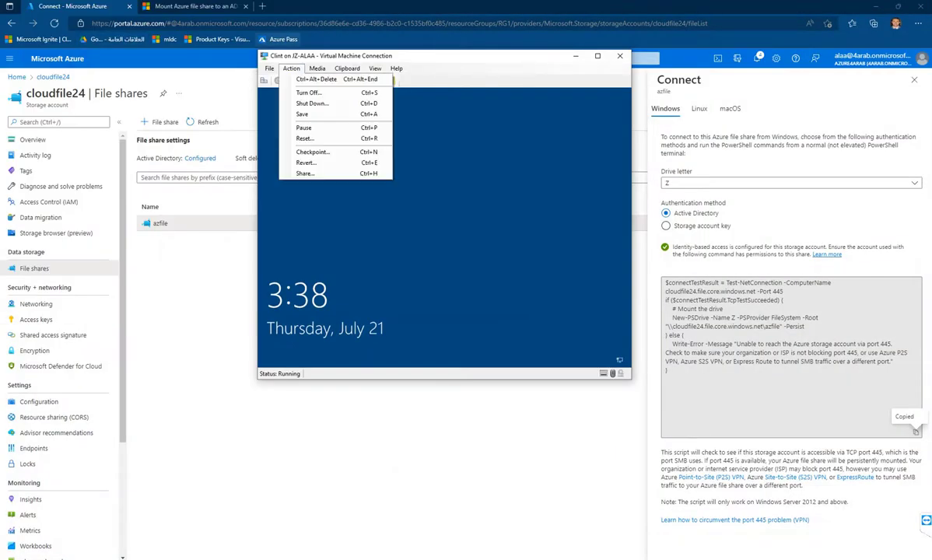
{"action": "left_click", "coordinate": [316, 78]}
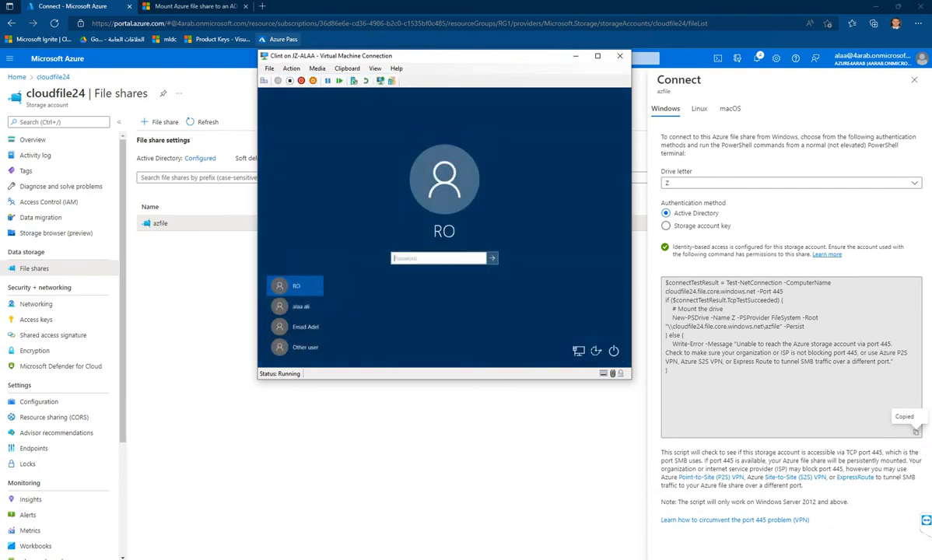
{"action": "left_click", "coordinate": [296, 347]}
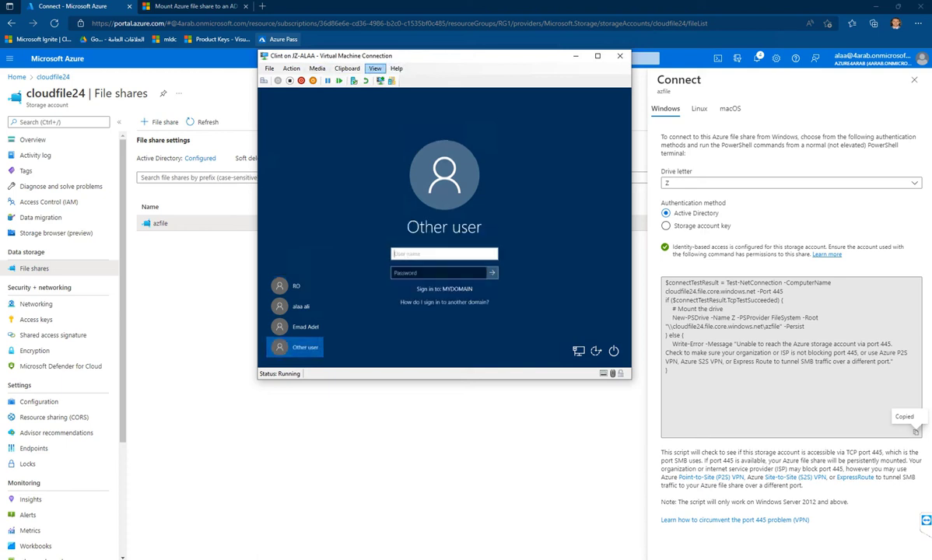
{"action": "left_click", "coordinate": [375, 69]}
{"action": "left_click", "coordinate": [404, 100]}
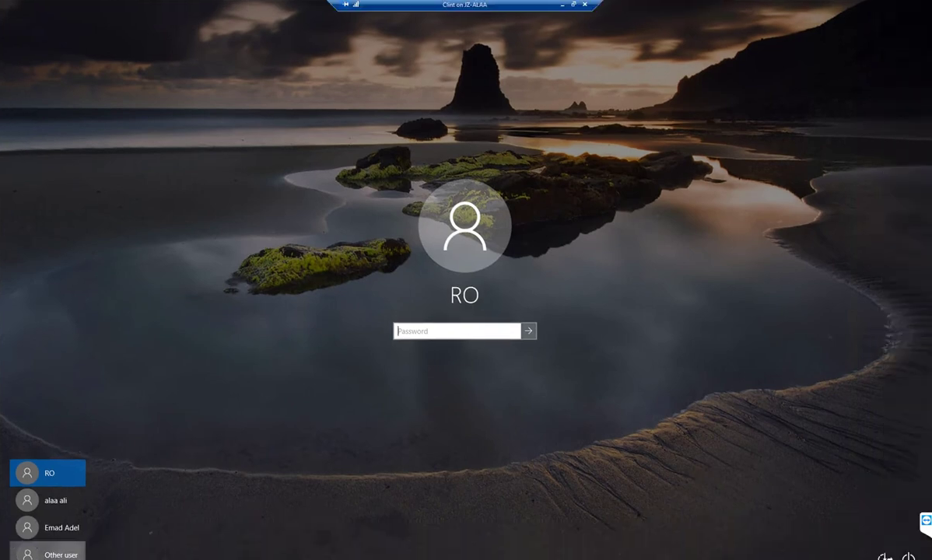
- Sign in as Other user 'full' with that account's password
{"action": "left_click", "coordinate": [46, 554]}
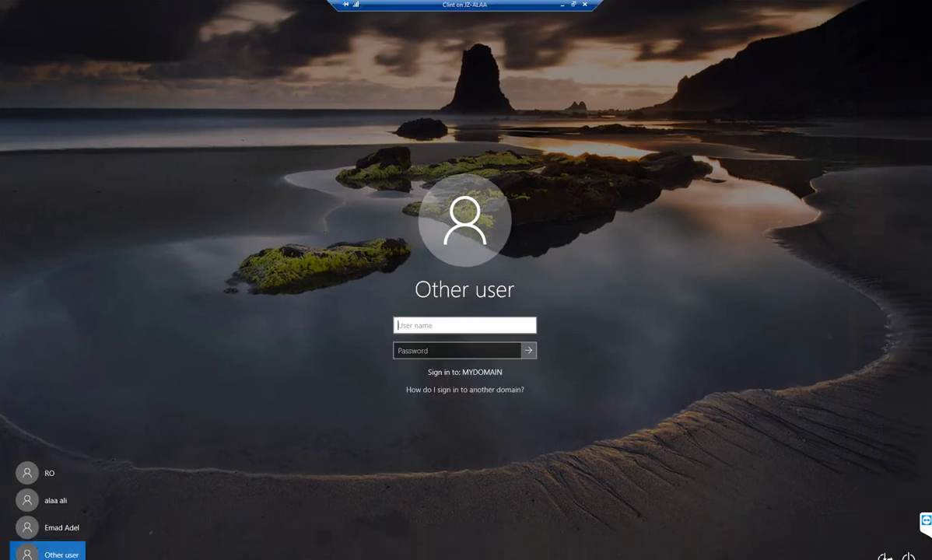
{"action": "type", "text": "full"}
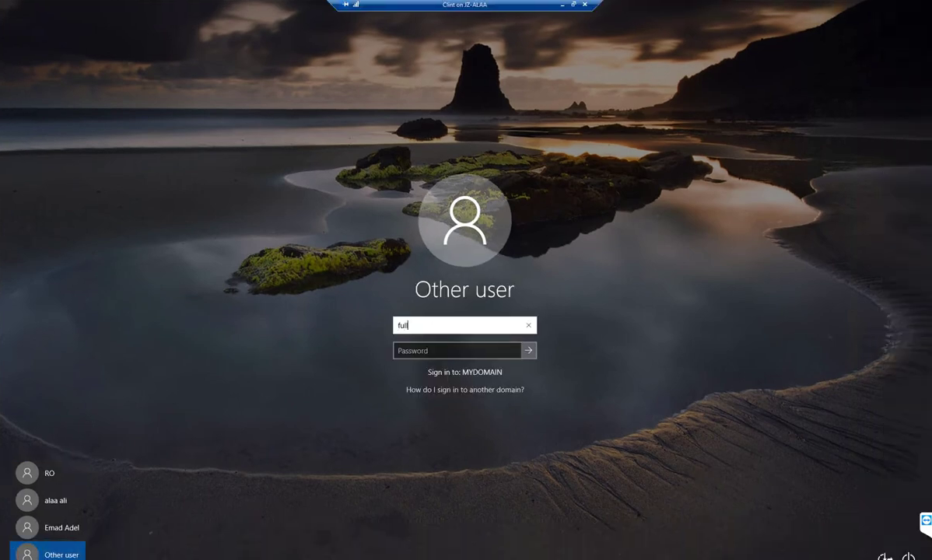
{"action": "key", "text": "Tab"}
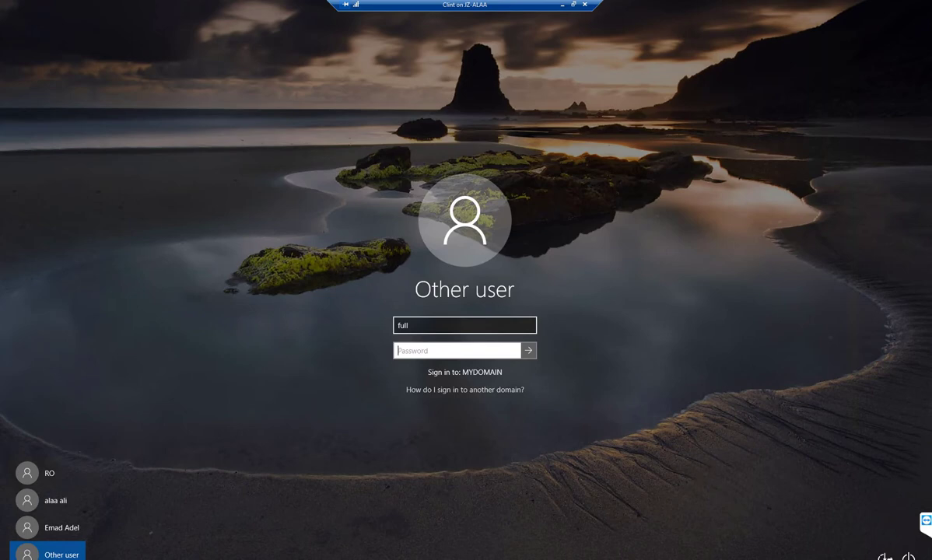
{"action": "type", "text": "****"}
{"action": "key", "text": "Return"}
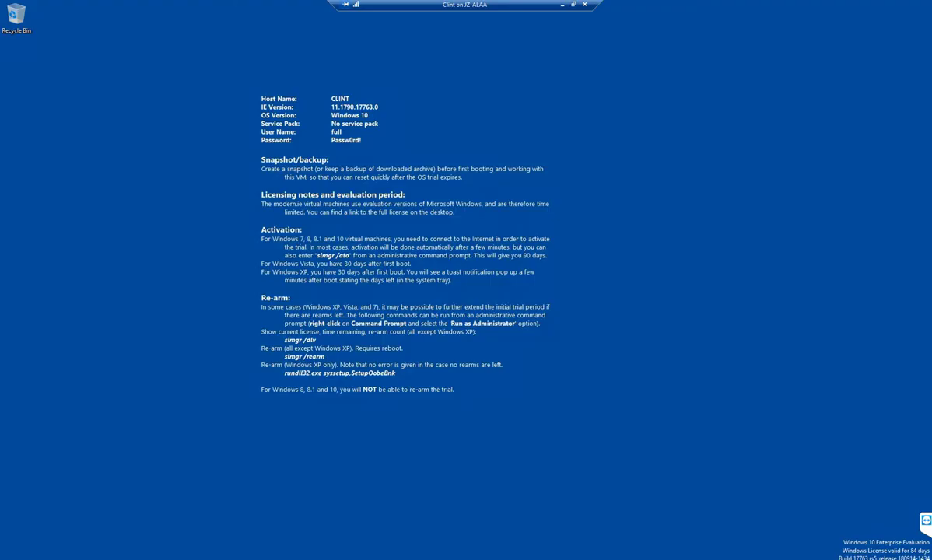
- Open Properties of the azfile (Z:) network drive from This PC in a maximized Explorer
{"action": "key", "text": "super+e"}
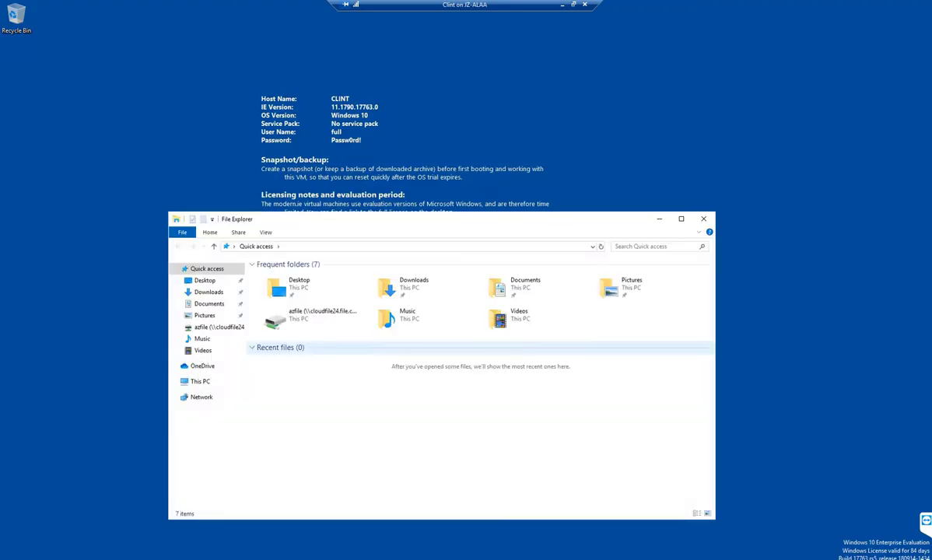
{"action": "double_click", "coordinate": [315, 315]}
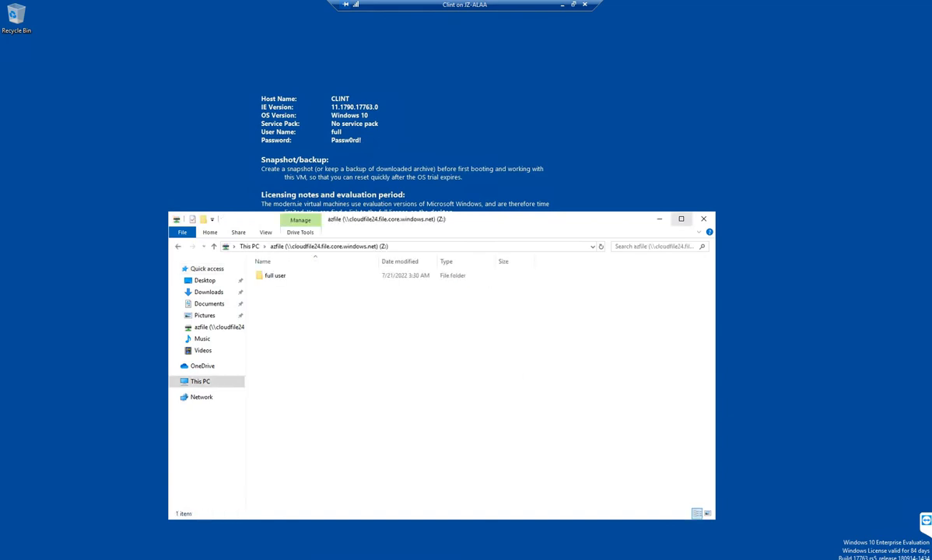
{"action": "key", "text": "super+Up"}
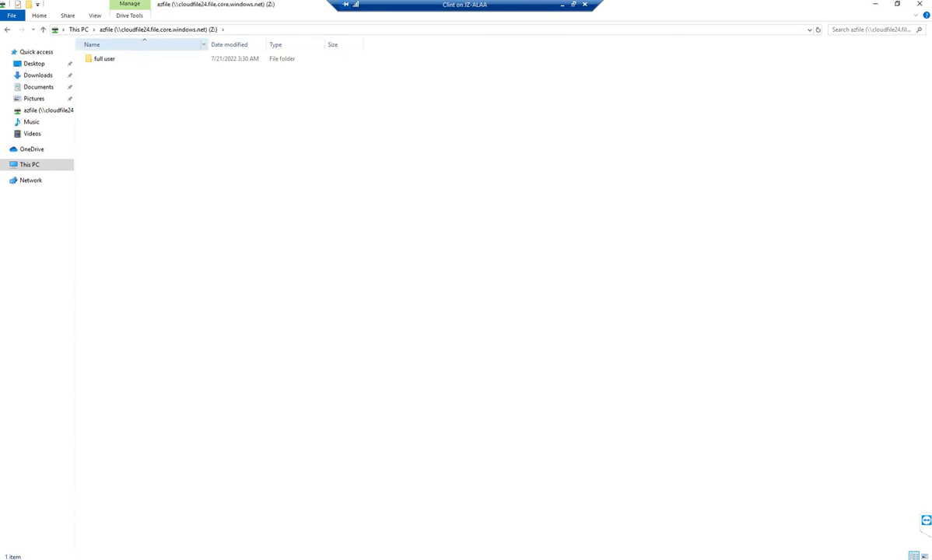
{"action": "left_click", "coordinate": [78, 28]}
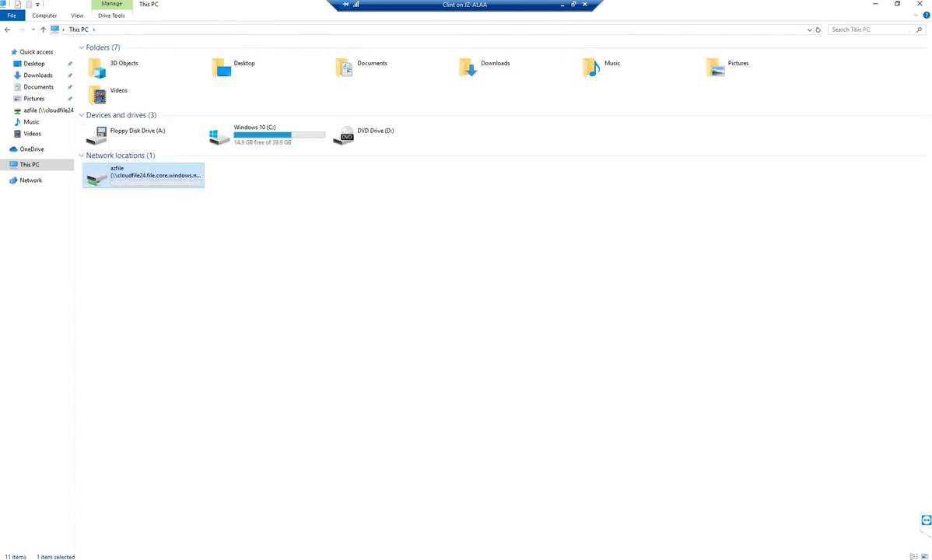
{"action": "right_click", "coordinate": [132, 184]}
{"action": "left_click", "coordinate": [161, 313]}
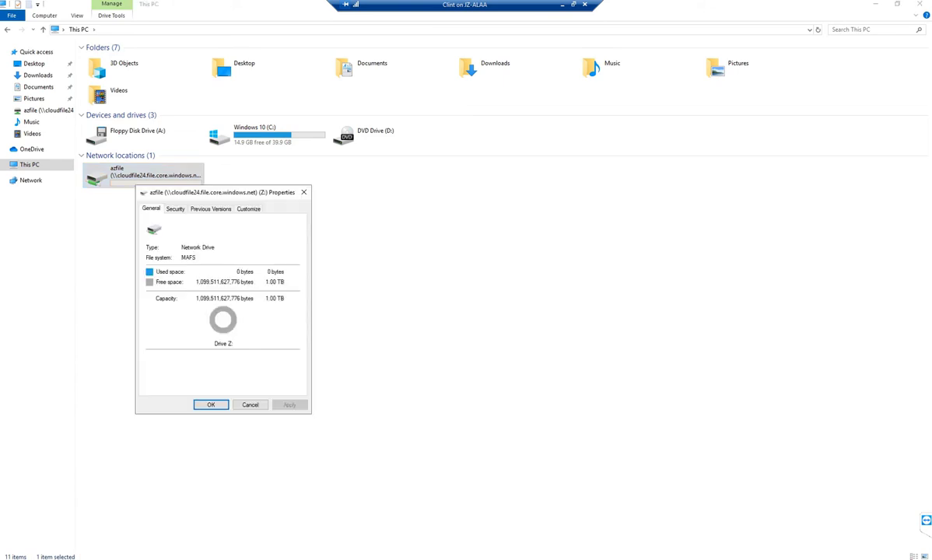
- In Z:'s Security permissions, add the domain account admin, verified with Check Names
{"action": "left_click_drag", "start_coordinate": [222, 192], "coordinate": [487, 159]}
{"action": "left_click", "coordinate": [440, 176]}
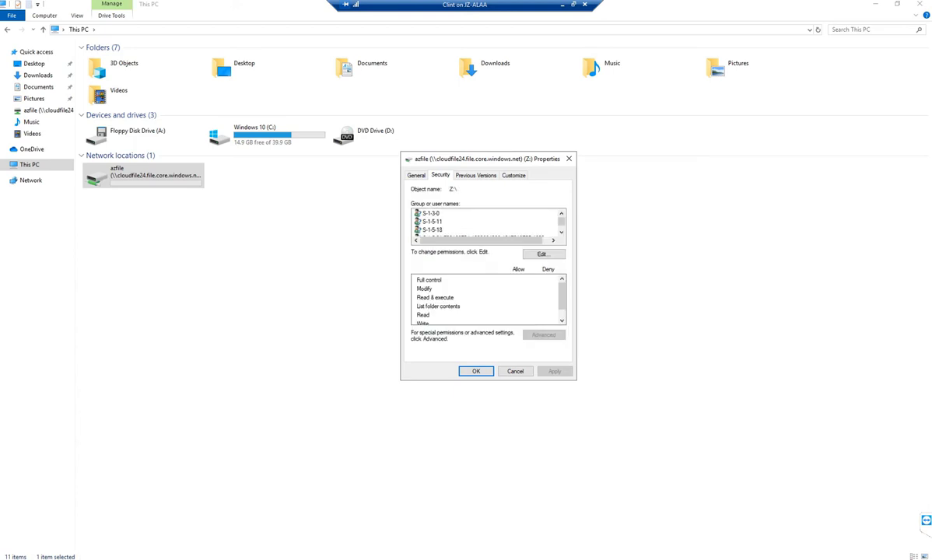
{"action": "left_click", "coordinate": [543, 254]}
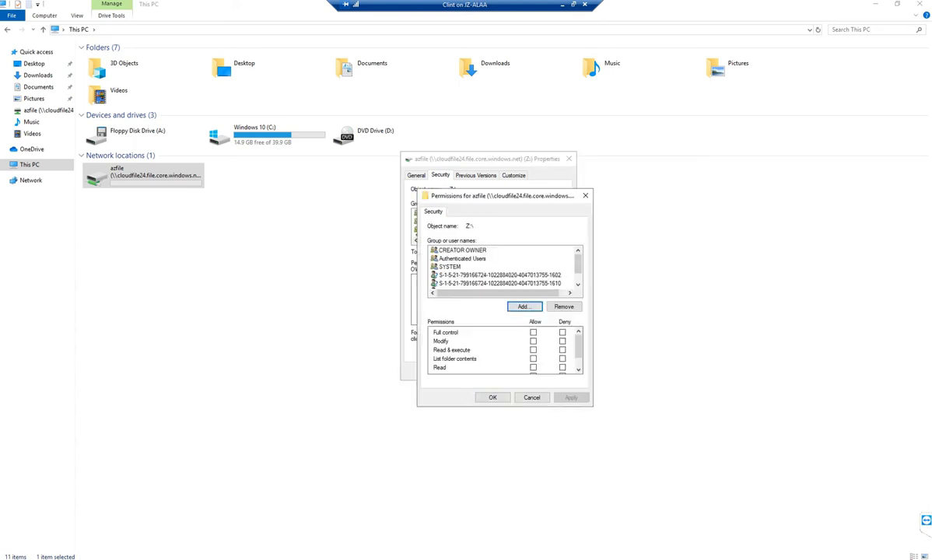
{"action": "left_click", "coordinate": [525, 307]}
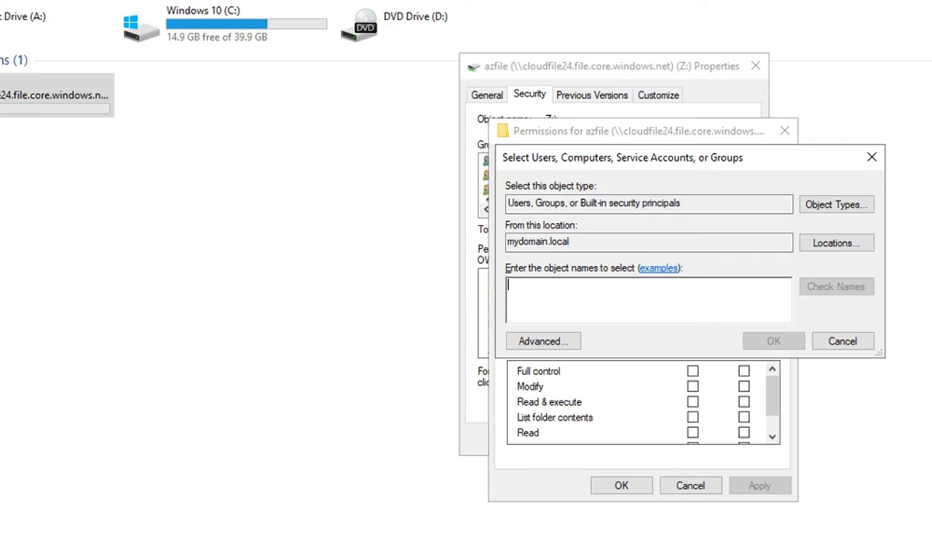
{"action": "type", "text": "admin"}
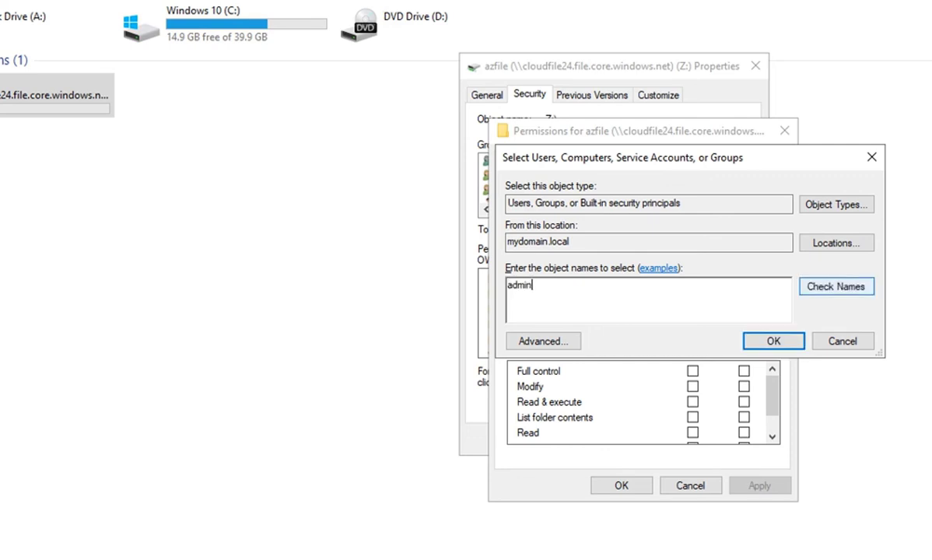
{"action": "key", "text": "alt+k"}
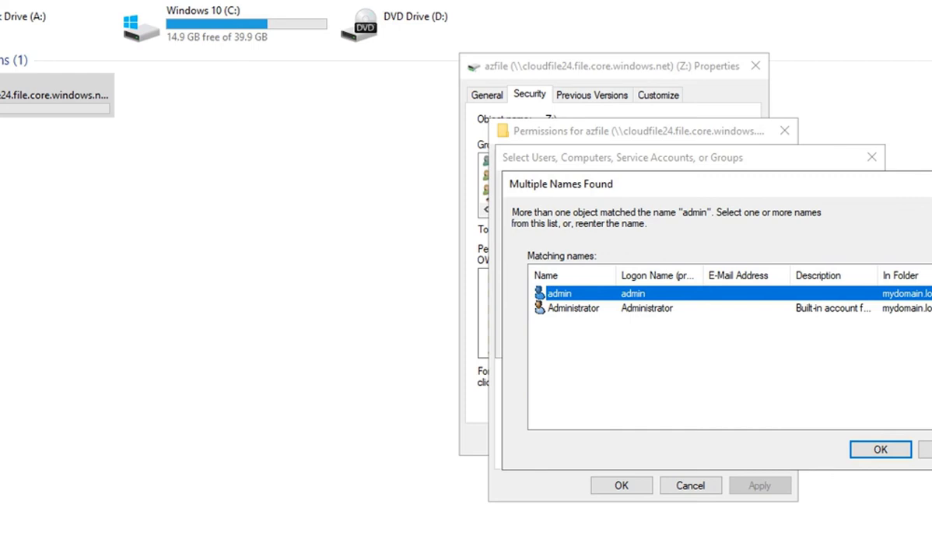
{"action": "key", "text": "Return"}
{"action": "key", "text": "Return"}
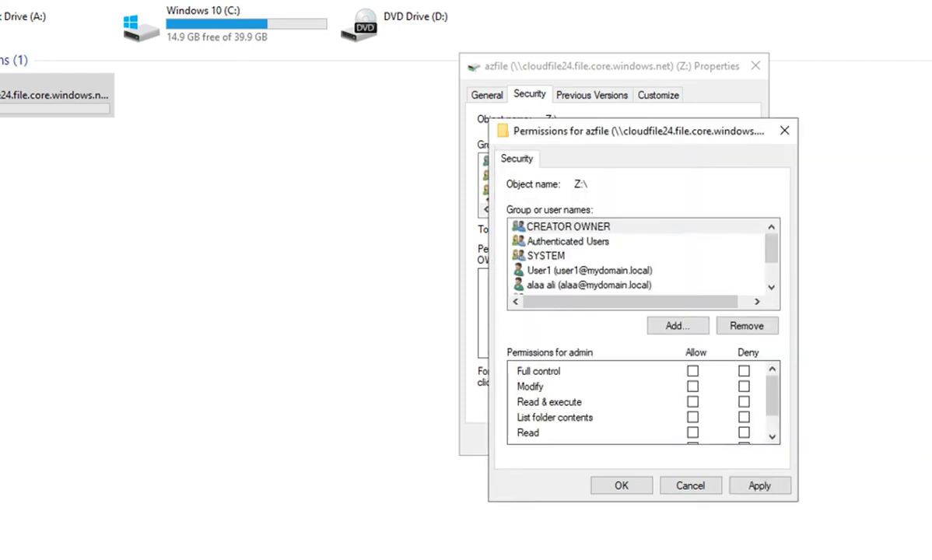
- Allow Write for admin, apply the permissions, and continue past the access-denied errors
{"action": "scroll", "coordinate": [643, 402], "scroll_direction": "down", "scroll_amount": 1}
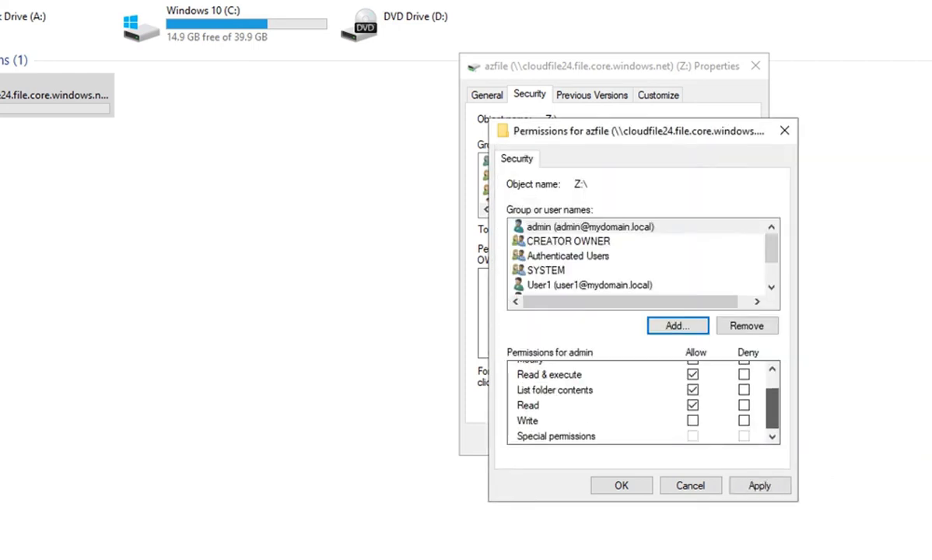
{"action": "scroll", "coordinate": [643, 402], "scroll_direction": "up", "scroll_amount": 2}
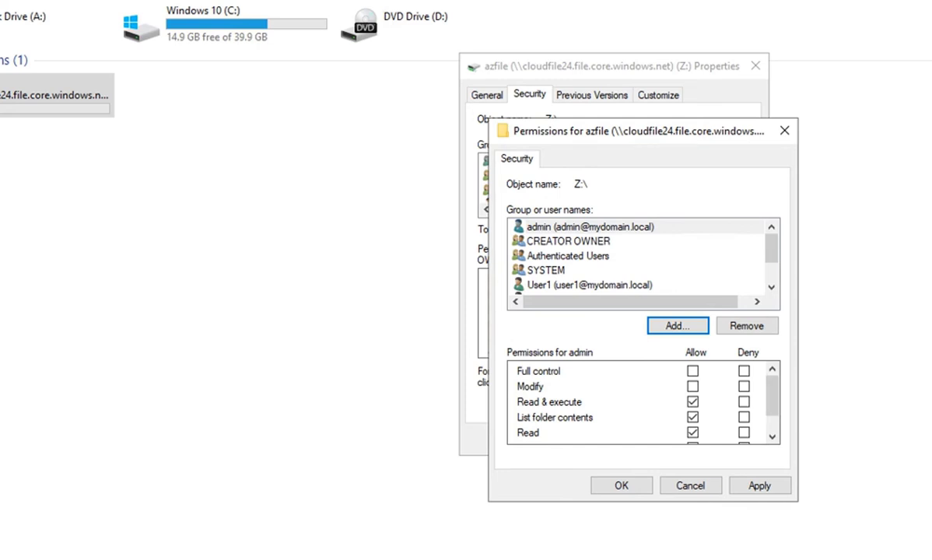
{"action": "scroll", "coordinate": [643, 402], "scroll_direction": "down", "scroll_amount": 1}
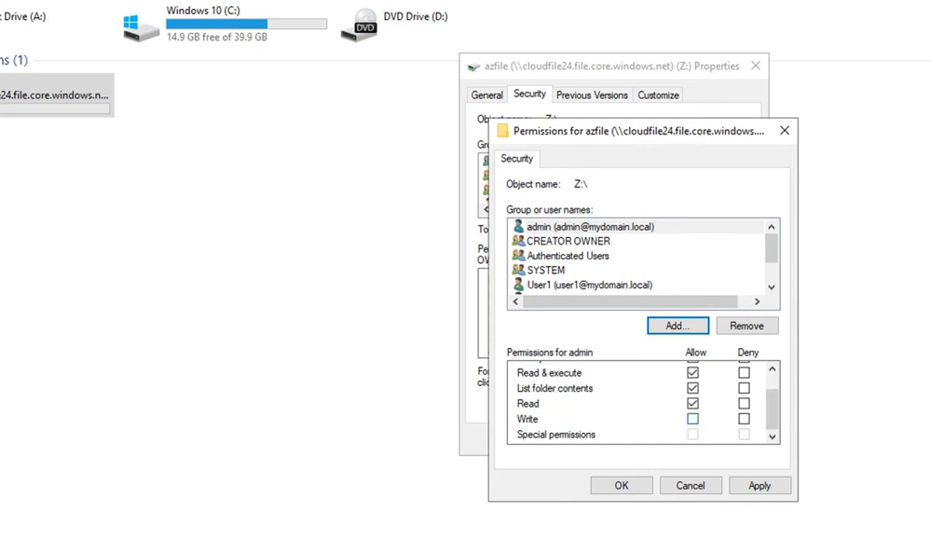
{"action": "left_click", "coordinate": [692, 418]}
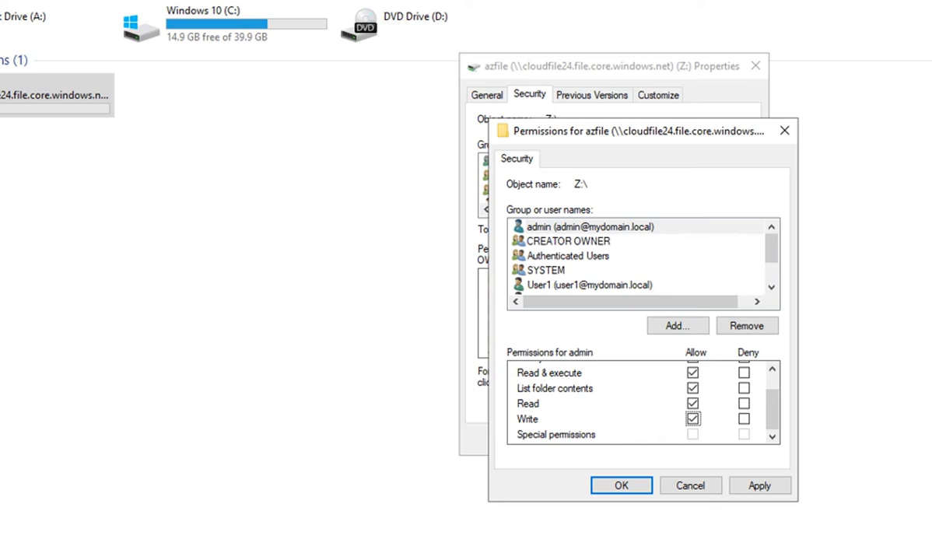
{"action": "key", "text": "Return"}
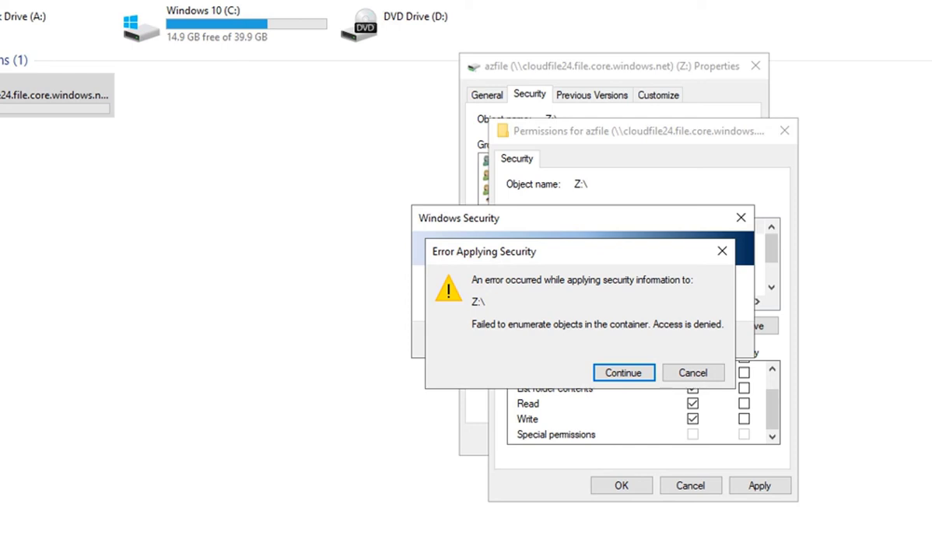
{"action": "key", "text": "Return"}
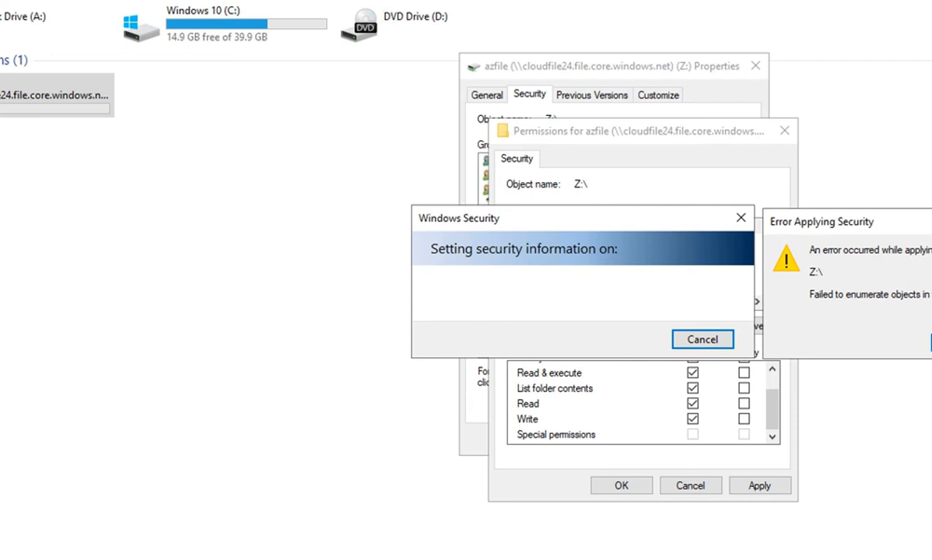
{"action": "key", "text": "Return"}
{"action": "key", "text": "Escape"}
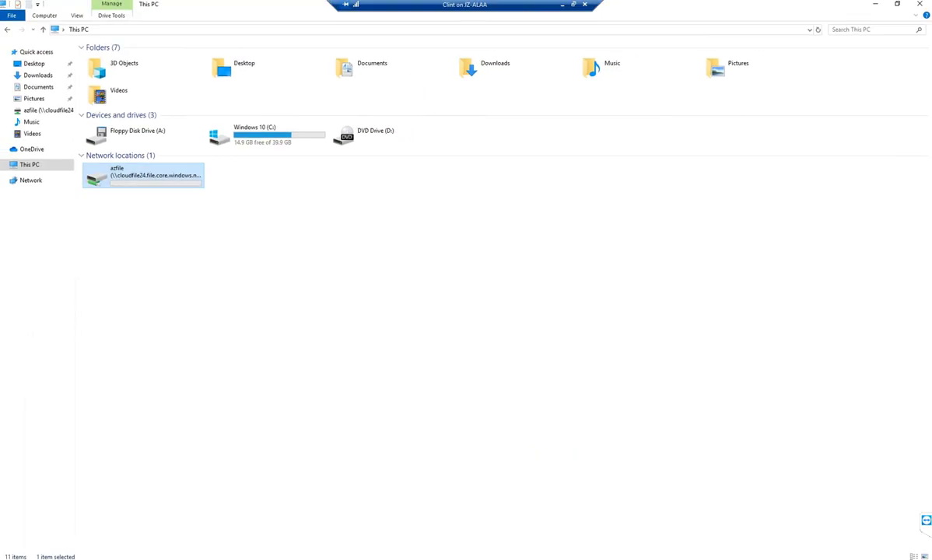
- Disconnect the azfile network location listed under This PC
{"action": "right_click", "coordinate": [171, 180]}
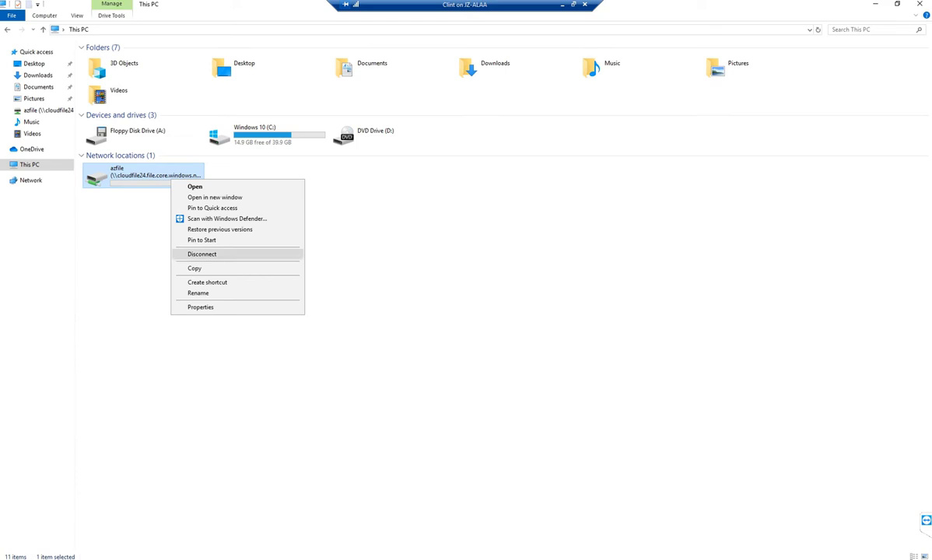
{"action": "left_click", "coordinate": [202, 253]}
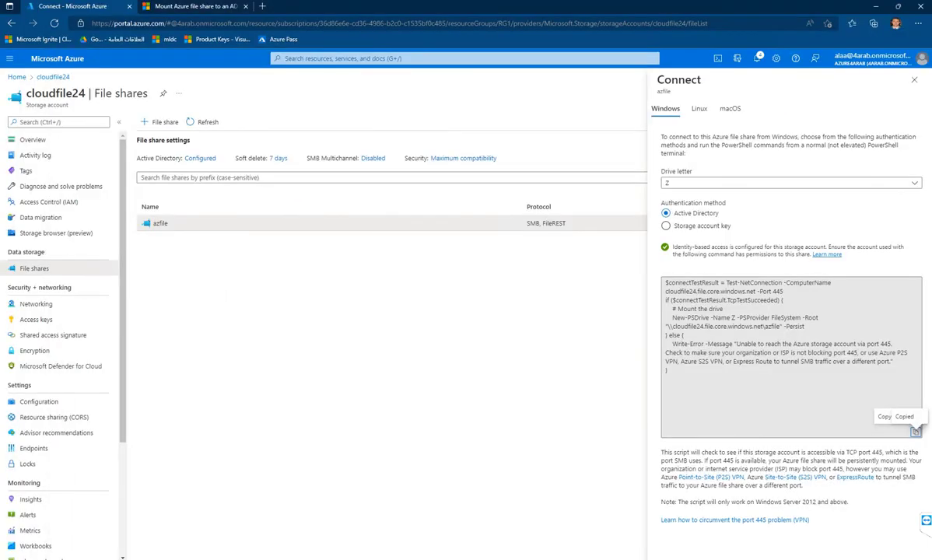
- Copy the storage-account-key version of the azfile Z: mount script and return to the VM
{"action": "left_click", "coordinate": [665, 226]}
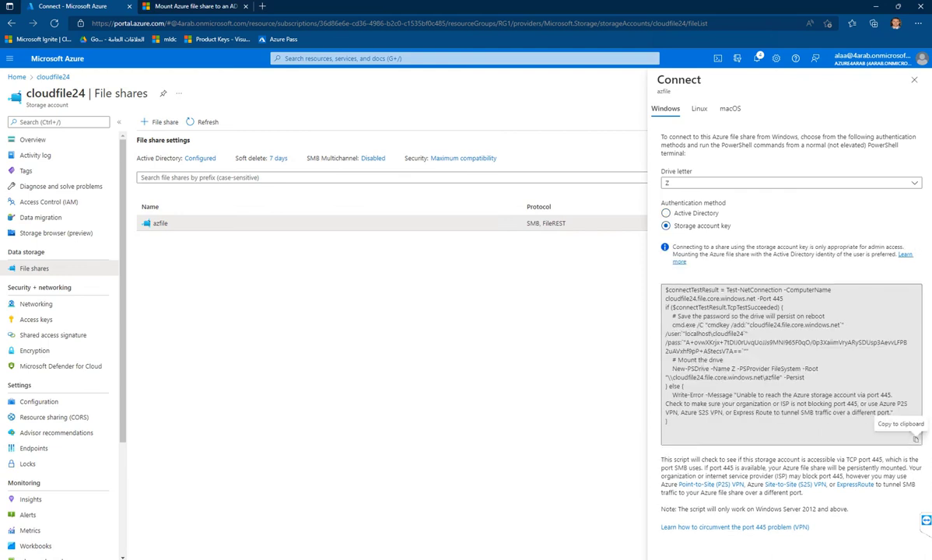
{"action": "left_click", "coordinate": [916, 440]}
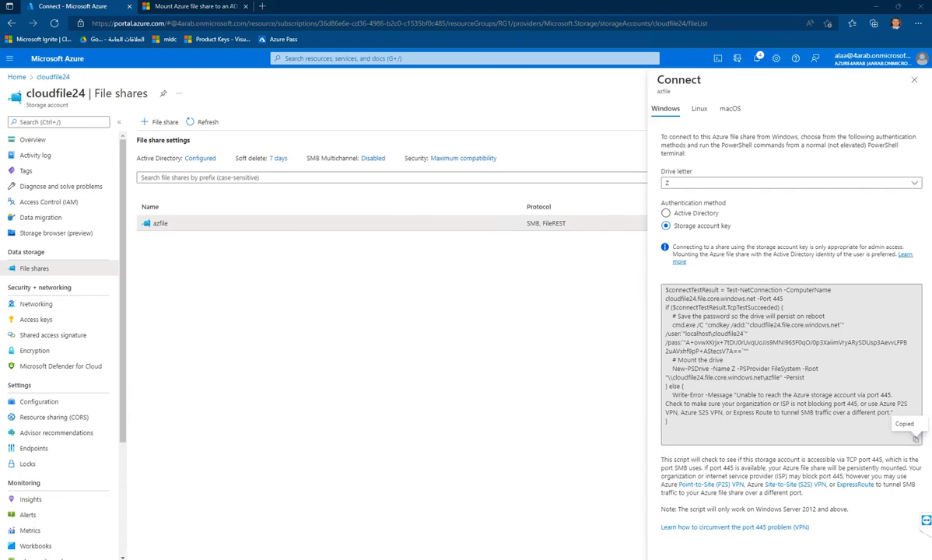
{"action": "key", "text": "alt+Tab"}
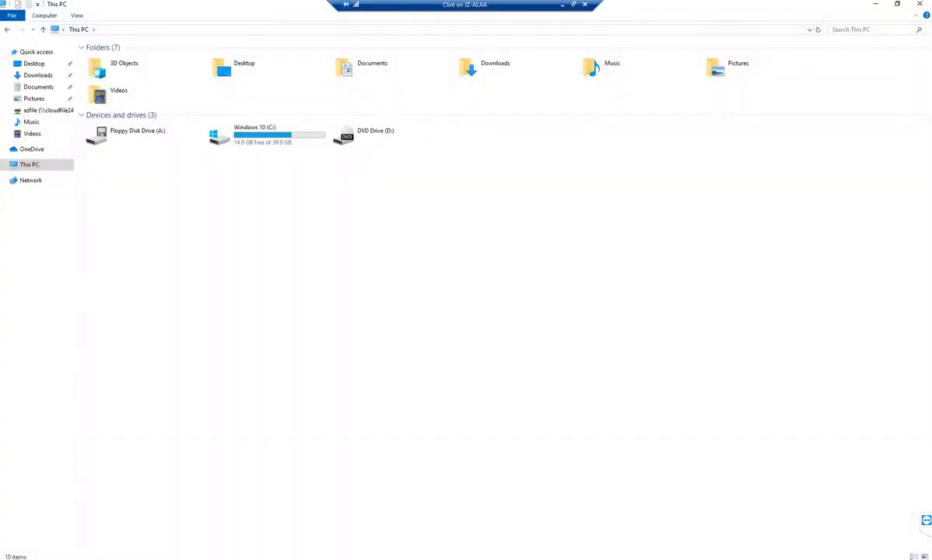
{"action": "key", "text": "super"}
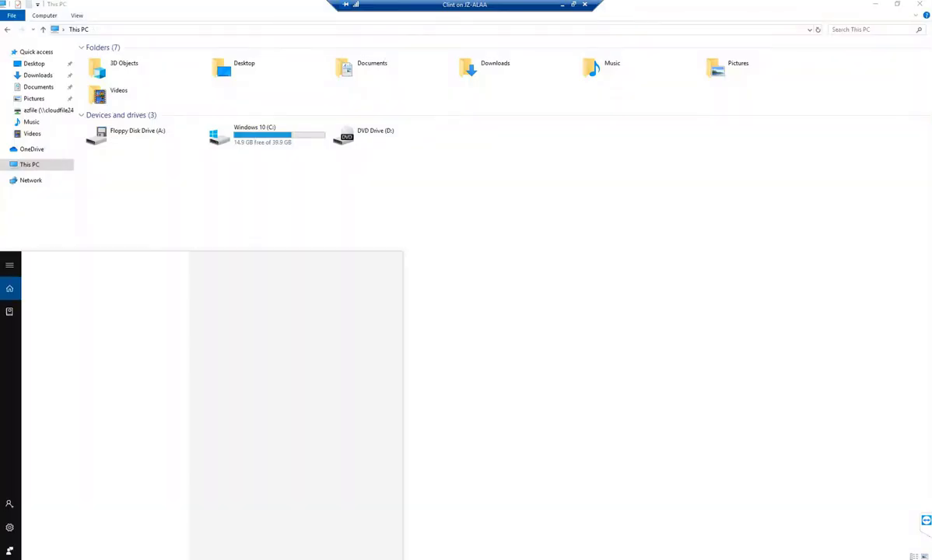
- Launch Windows PowerShell from the Start search
{"action": "type", "text": "powere"}
{"action": "key", "text": "BackSpace"}
{"action": "type", "text": "s"}
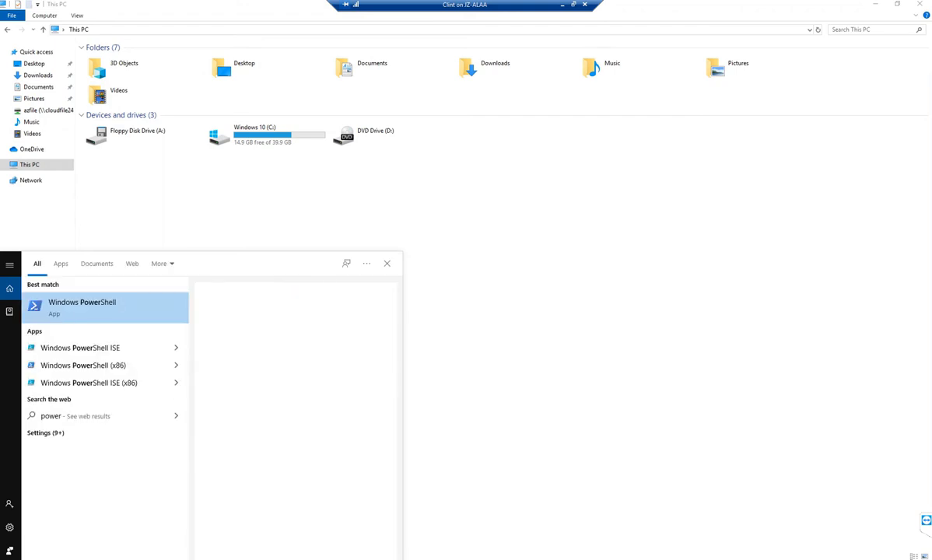
{"action": "key", "text": "Return"}
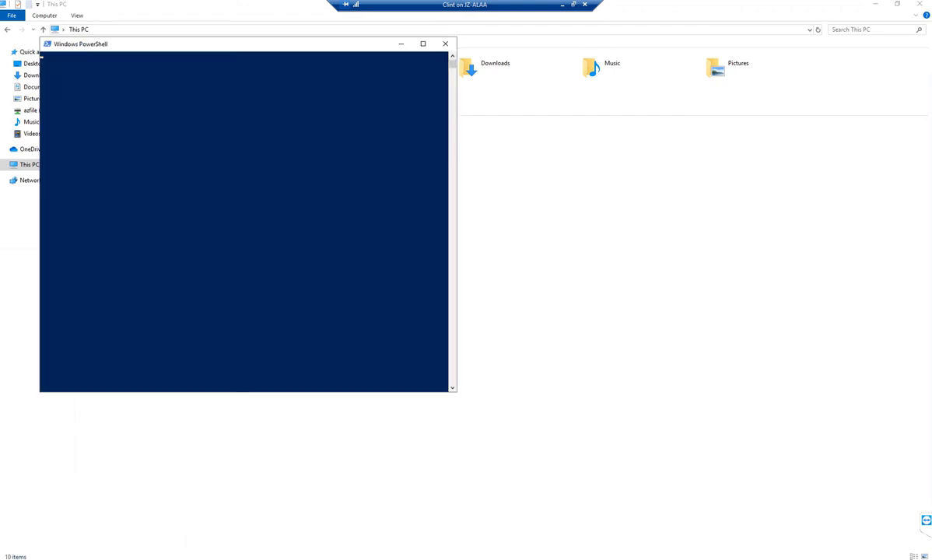
- Paste the storage-key script and run its connection test, then the credential and Z: mount block
{"action": "key", "text": "ctrl+v"}
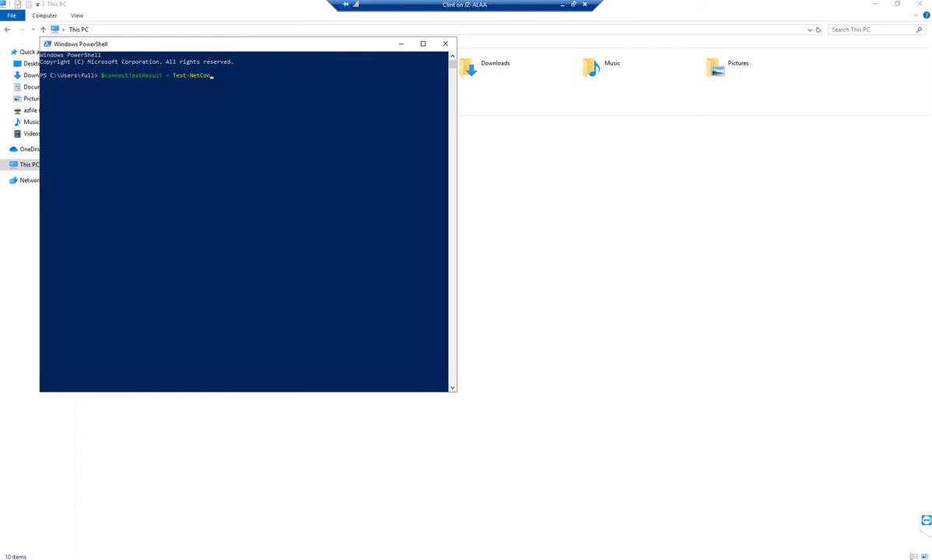
{"action": "key", "text": "Return"}
{"action": "left_click_drag", "start_coordinate": [233, 44], "coordinate": [461, 67]}
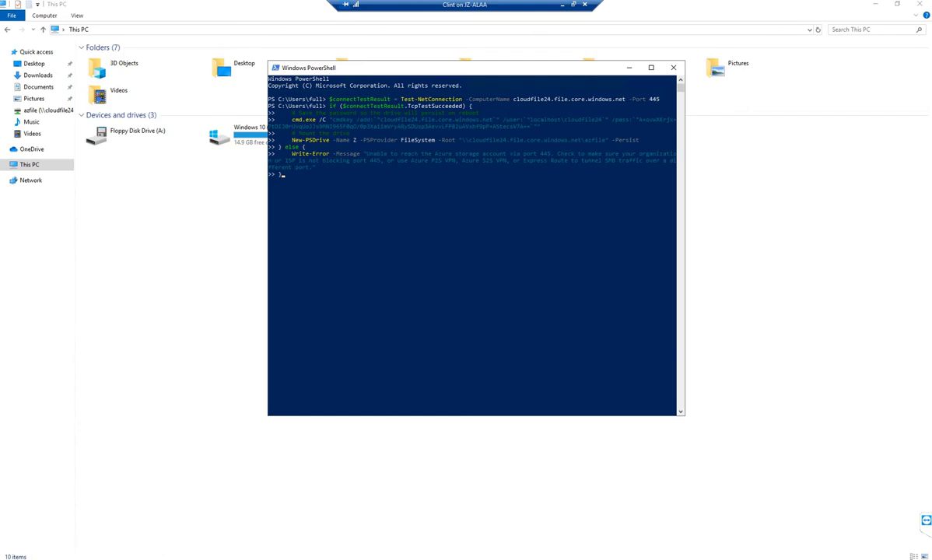
{"action": "key", "text": "Return"}
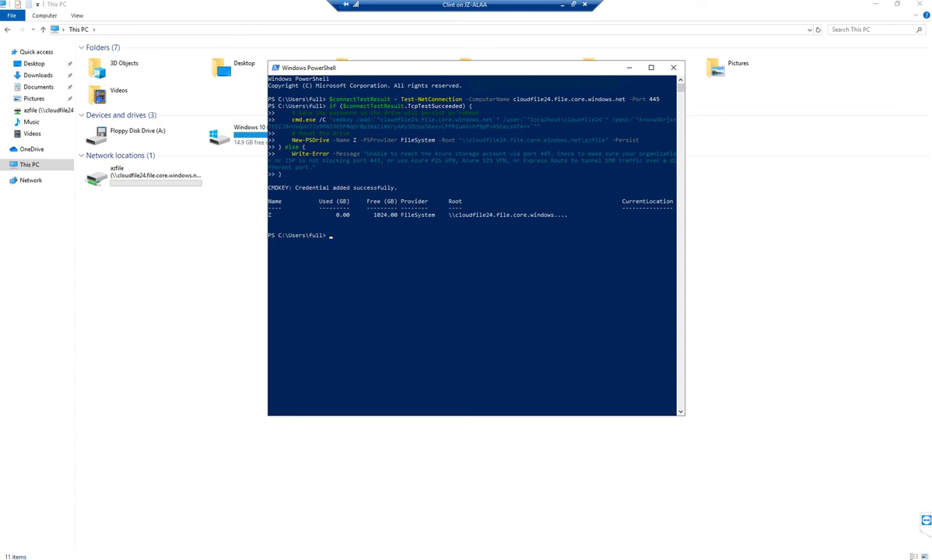
- Open the Z: drive's properties on the Security tab and begin editing its permissions
{"action": "right_click", "coordinate": [172, 174]}
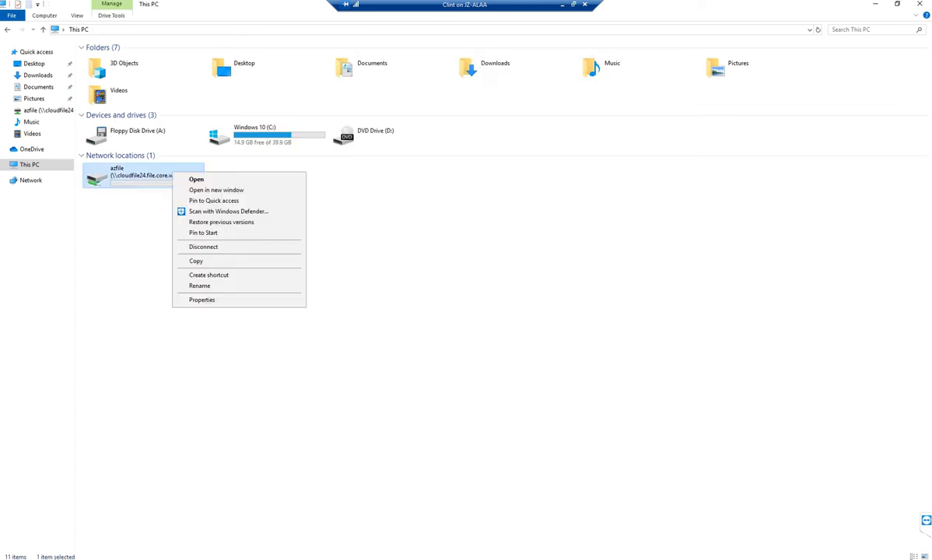
{"action": "right_click", "coordinate": [153, 179]}
{"action": "left_click", "coordinate": [182, 306]}
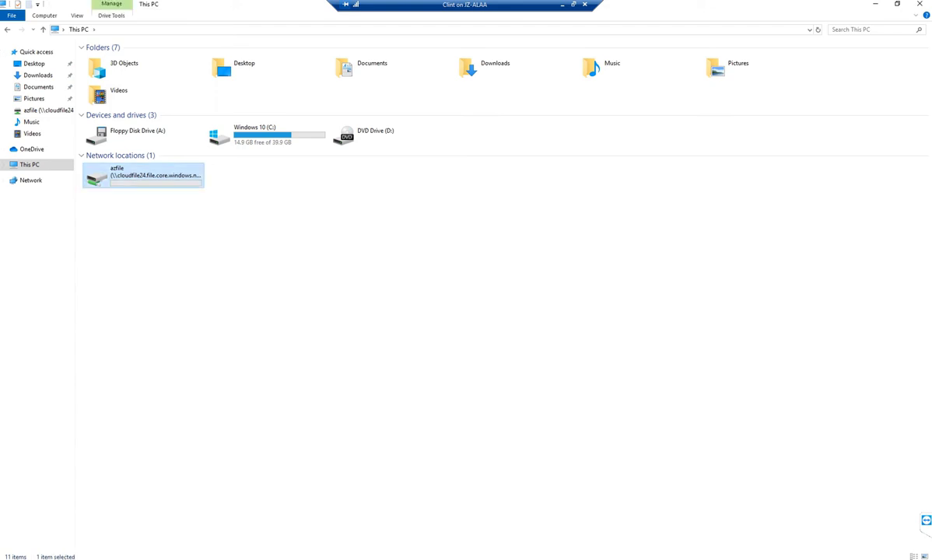
{"action": "right_click", "coordinate": [157, 175]}
{"action": "key", "text": "r"}
{"action": "key", "text": "ctrl+Tab"}
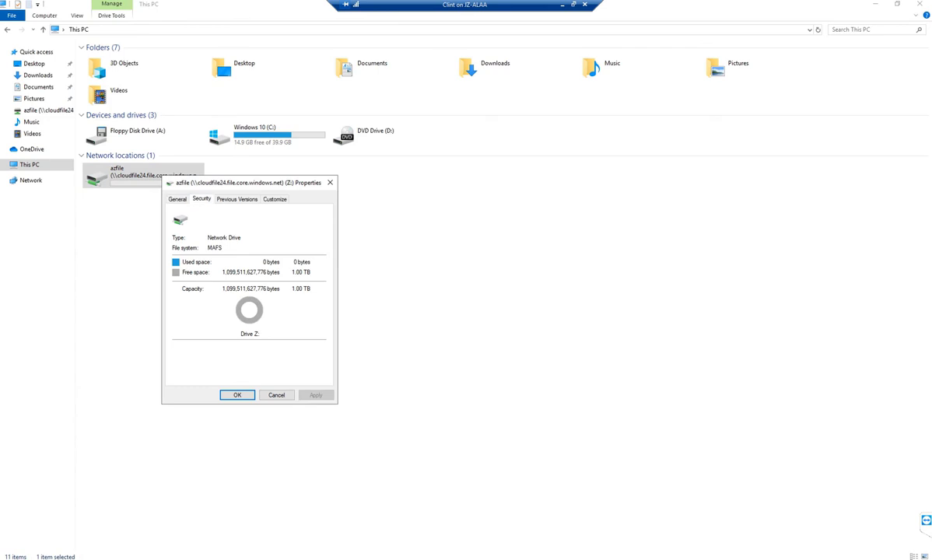
{"action": "left_click_drag", "start_coordinate": [249, 182], "coordinate": [431, 177]}
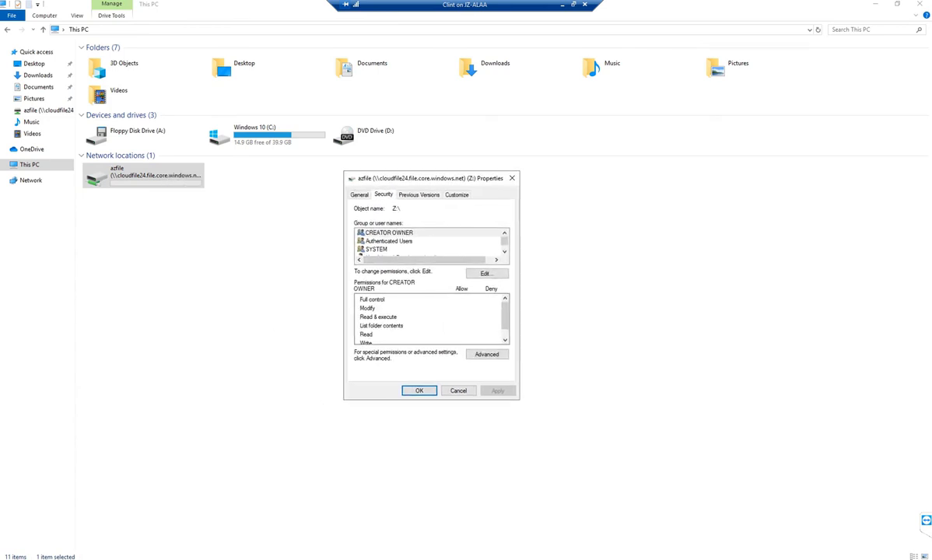
{"action": "key", "text": "alt+e"}
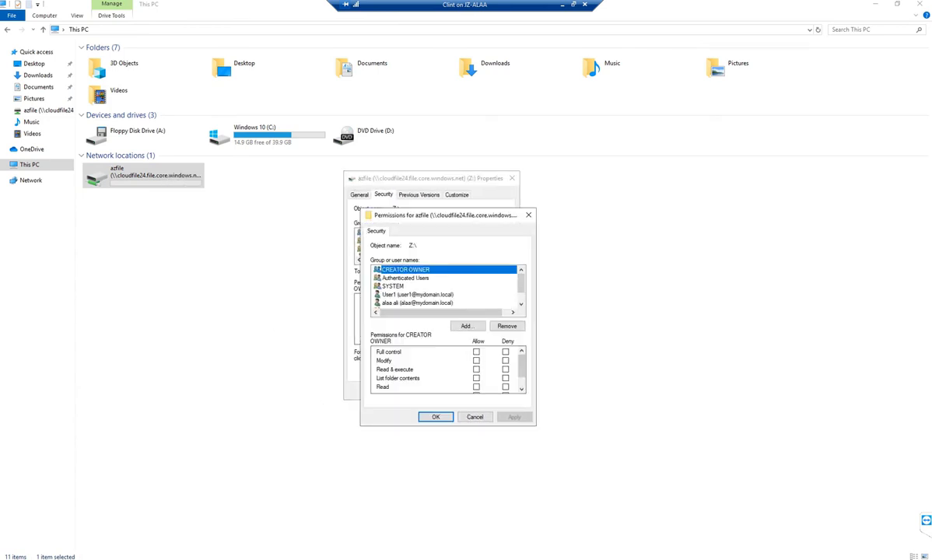
- Add the domain admin account to Z:, allow it Write, and apply the change
{"action": "key", "text": "Tab"}
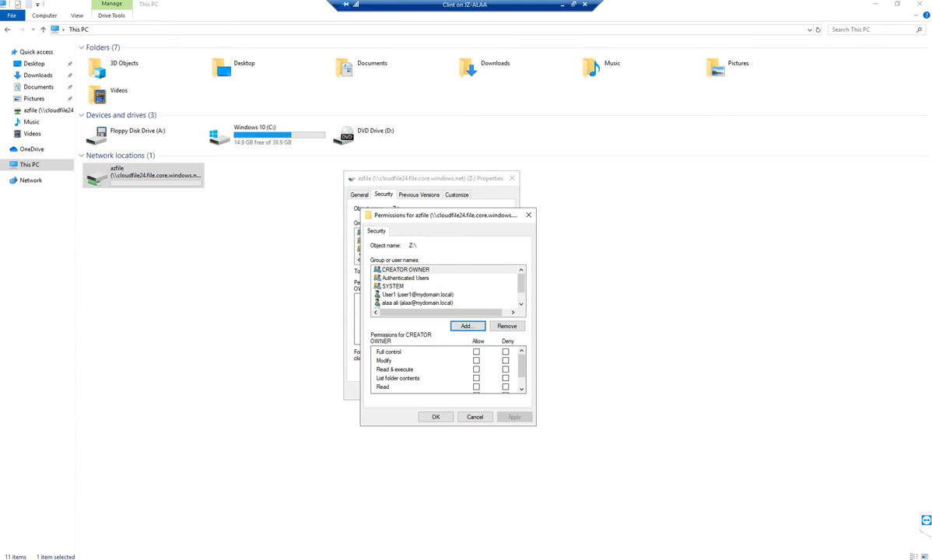
{"action": "key", "text": "Return"}
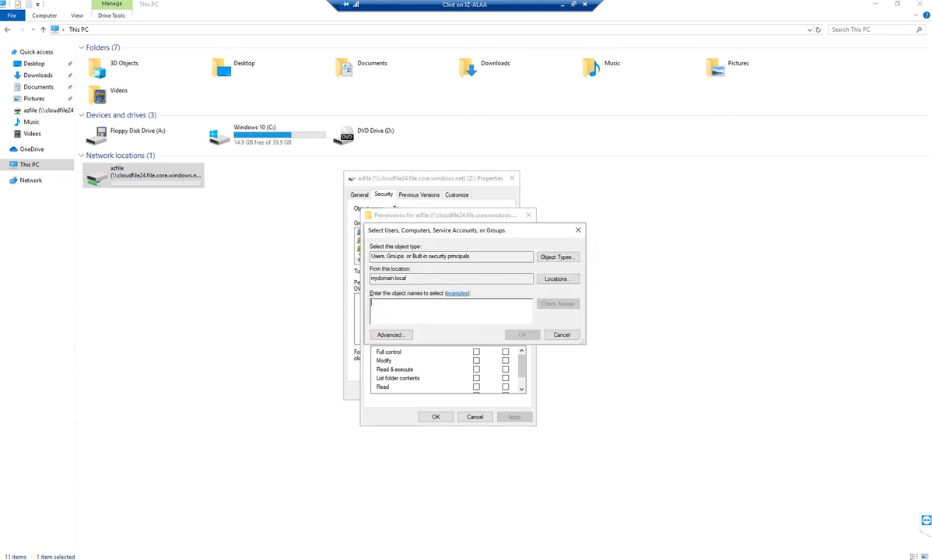
{"action": "type", "text": "admin"}
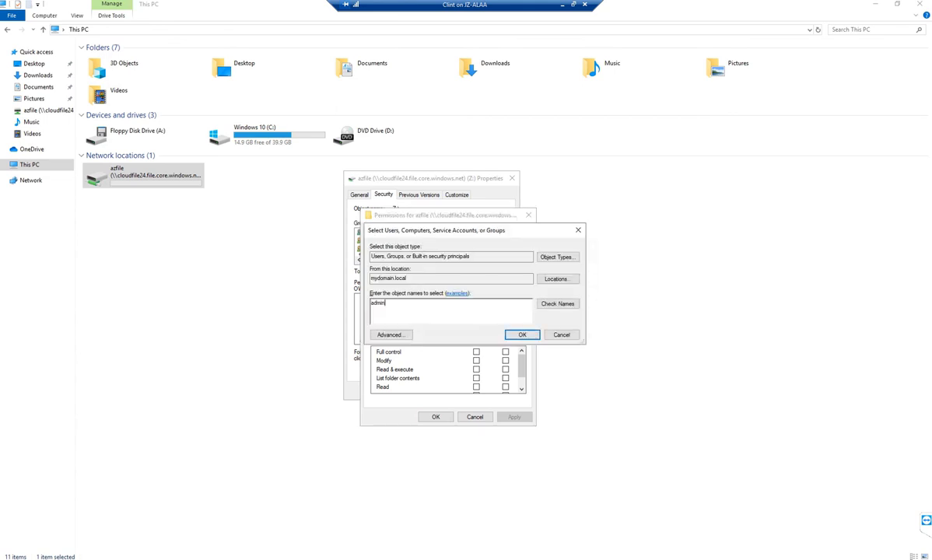
{"action": "key", "text": "Return"}
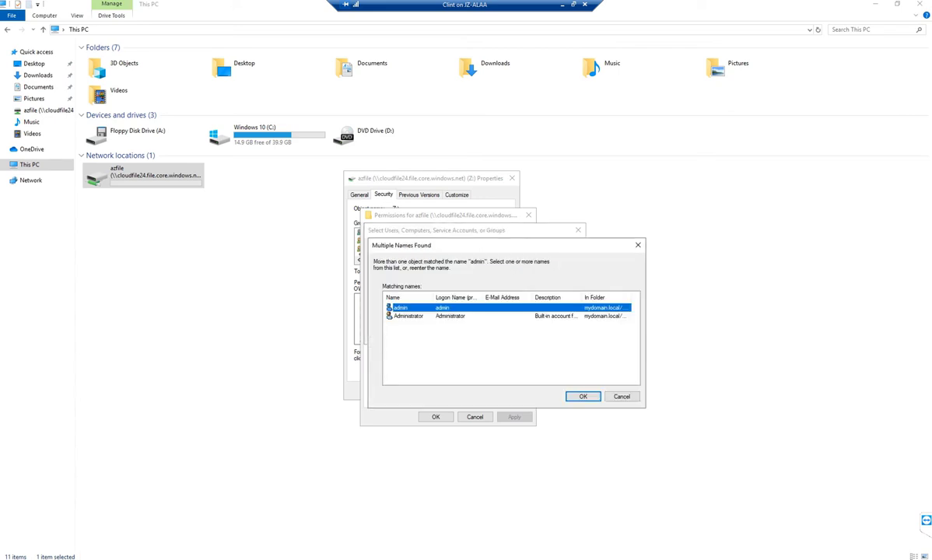
{"action": "key", "text": "Return"}
{"action": "key", "text": "Return"}
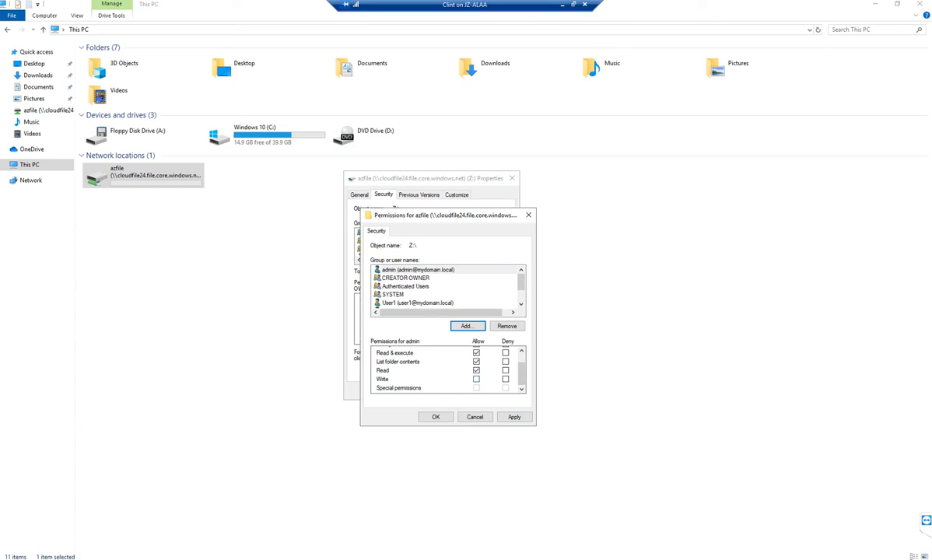
{"action": "left_click", "coordinate": [476, 379]}
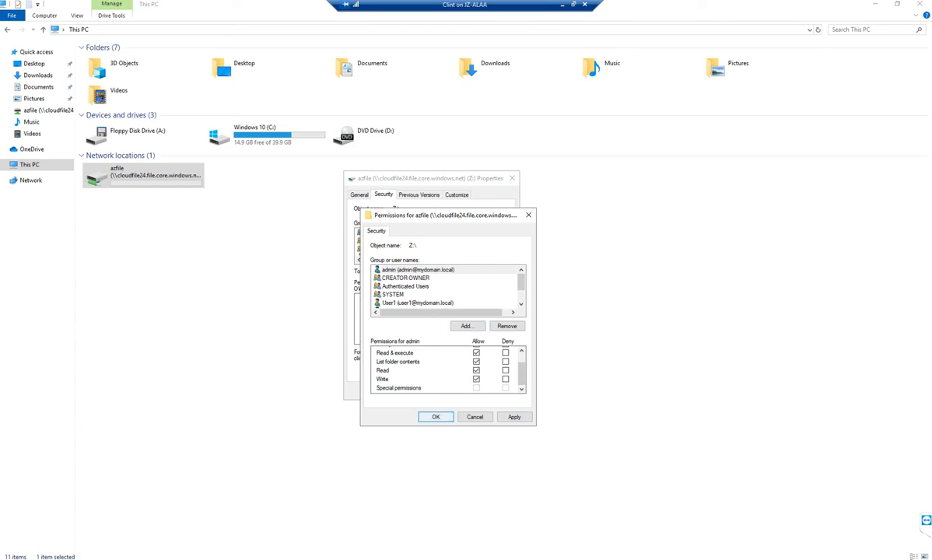
{"action": "key", "text": "Return"}
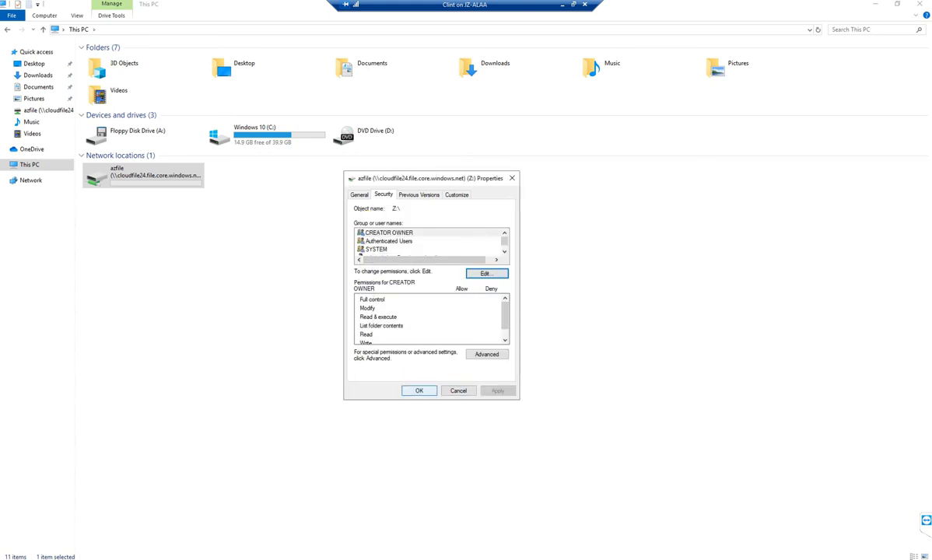
- Check each user's permissions on Z:, confirming admin has Read & execute, List, Read and Write
{"action": "scroll", "coordinate": [428, 242], "scroll_direction": "down", "scroll_amount": 2}
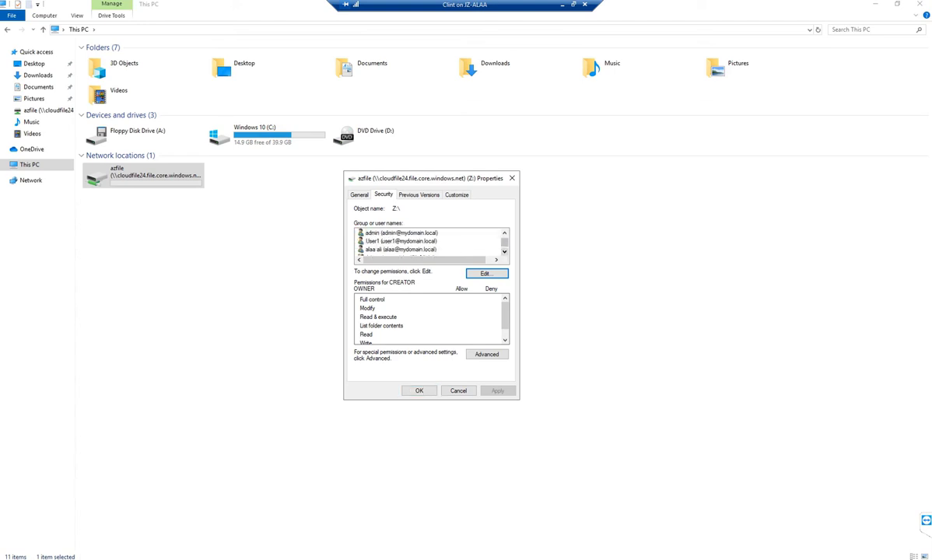
{"action": "scroll", "coordinate": [428, 241], "scroll_direction": "down", "scroll_amount": 2}
{"action": "left_click", "coordinate": [399, 233]}
{"action": "scroll", "coordinate": [428, 241], "scroll_direction": "up", "scroll_amount": 2}
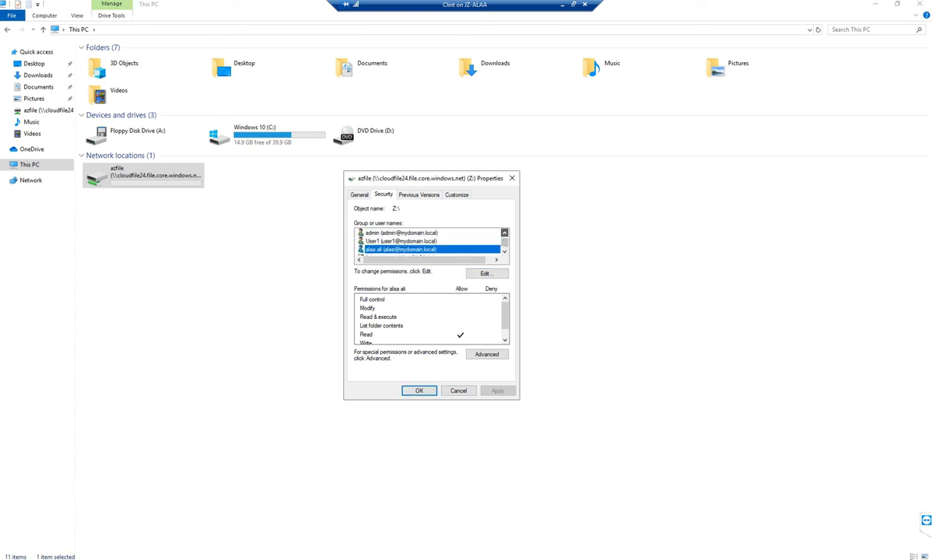
{"action": "left_click", "coordinate": [400, 241]}
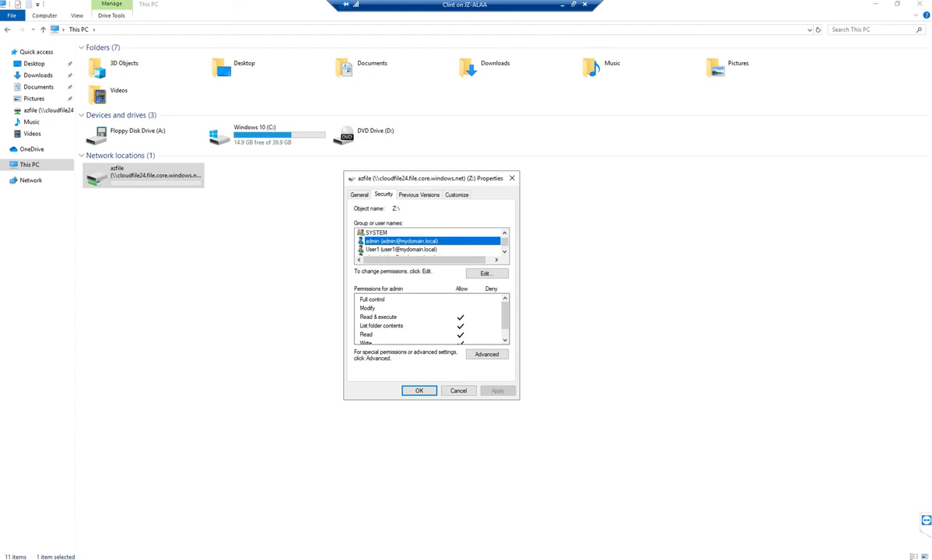
{"action": "scroll", "coordinate": [432, 319], "scroll_direction": "down", "scroll_amount": 1}
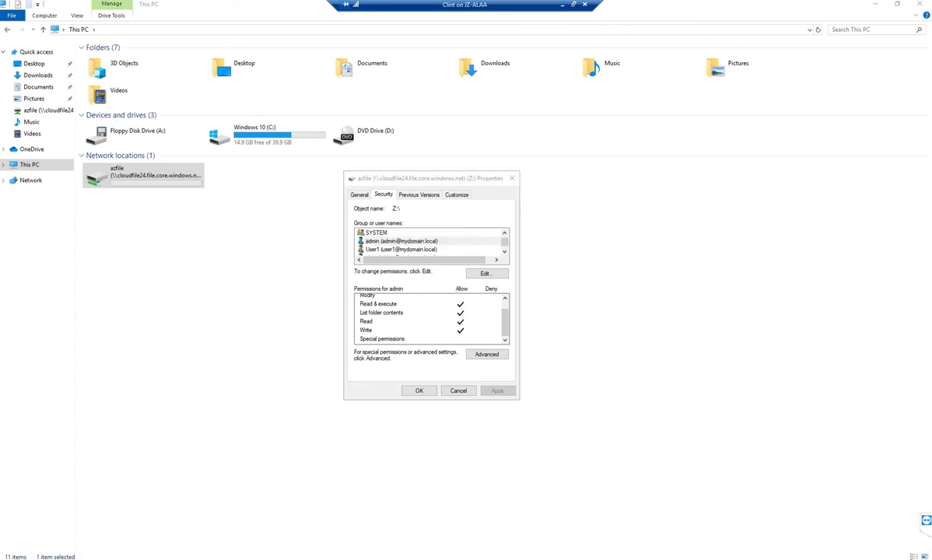
{"action": "key", "text": "super"}
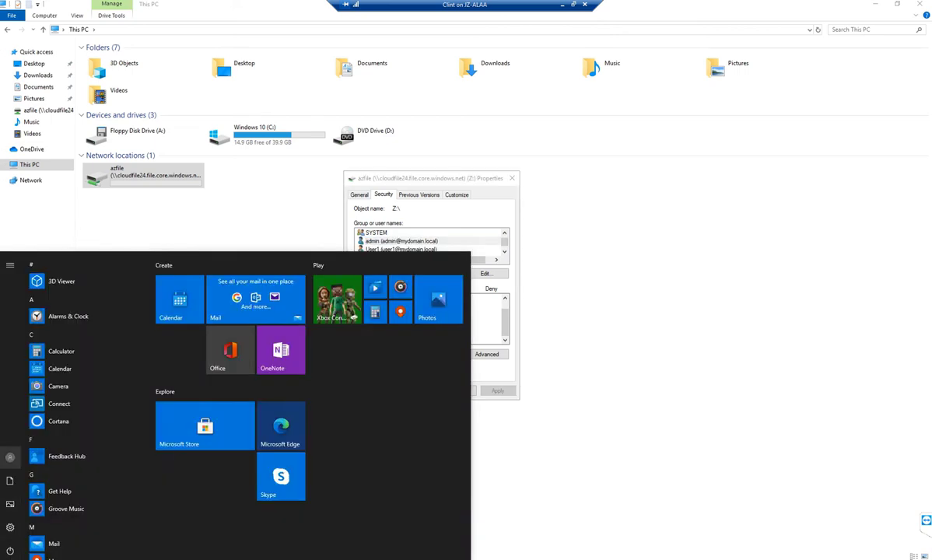
- Sign out of the current session and switch the VM connection to Enhanced session
{"action": "left_click", "coordinate": [10, 456]}
{"action": "left_click", "coordinate": [16, 431]}
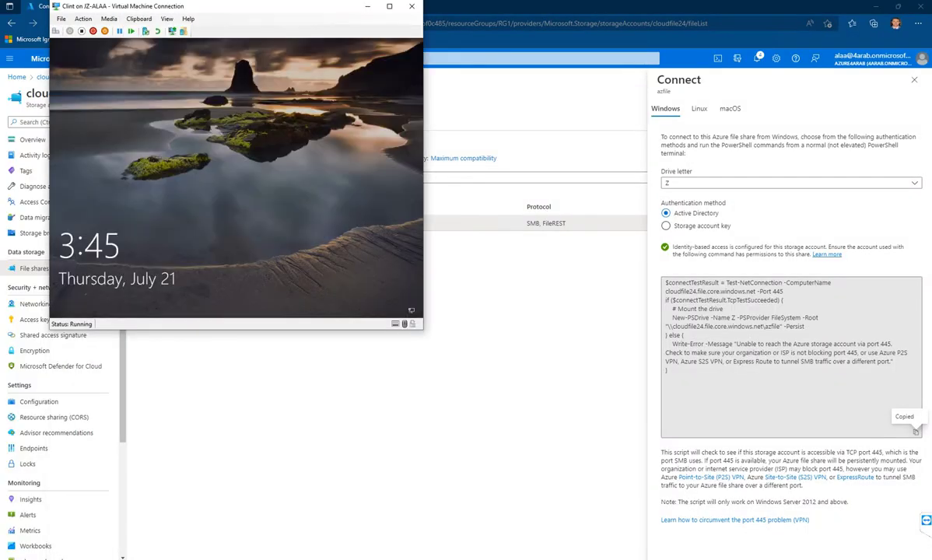
{"action": "left_click", "coordinate": [167, 19]}
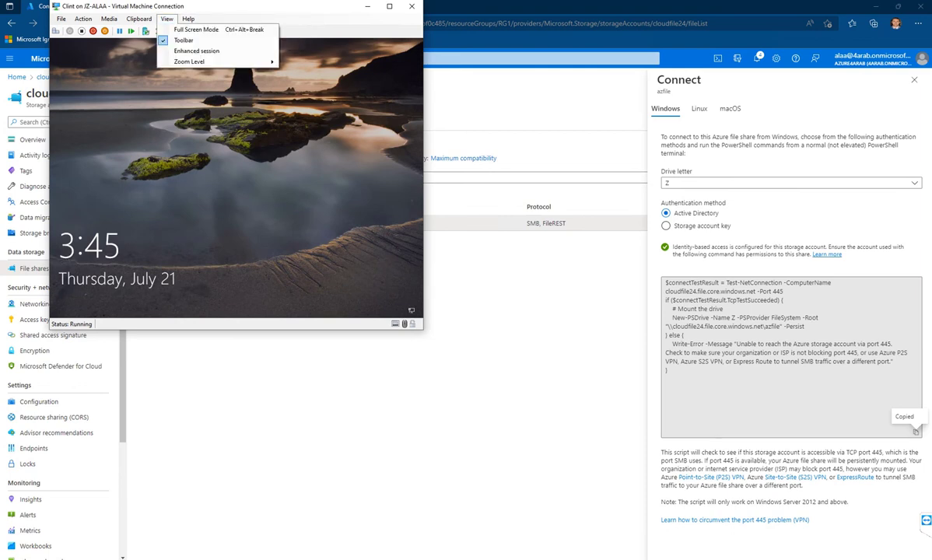
{"action": "left_click", "coordinate": [196, 50]}
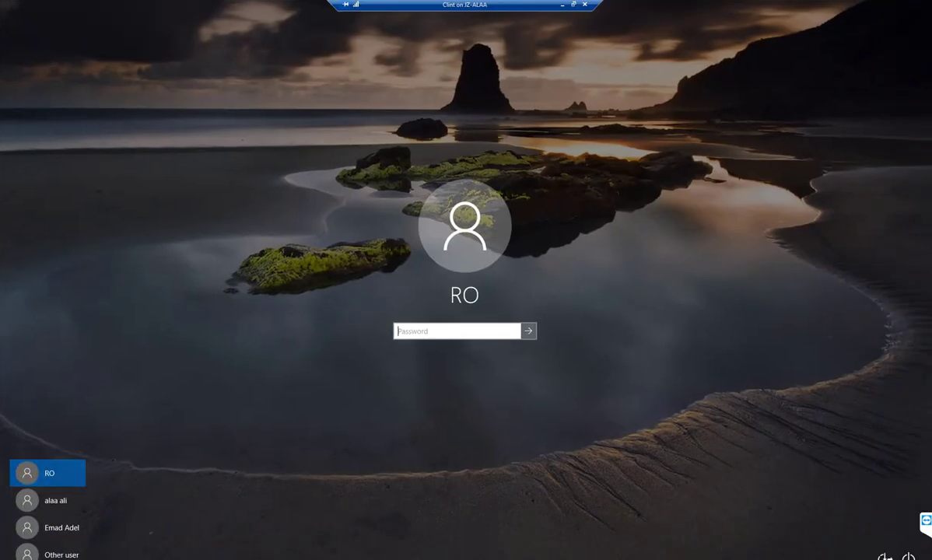
- Sign in as the admin domain user with the account password
{"action": "left_click", "coordinate": [46, 553]}
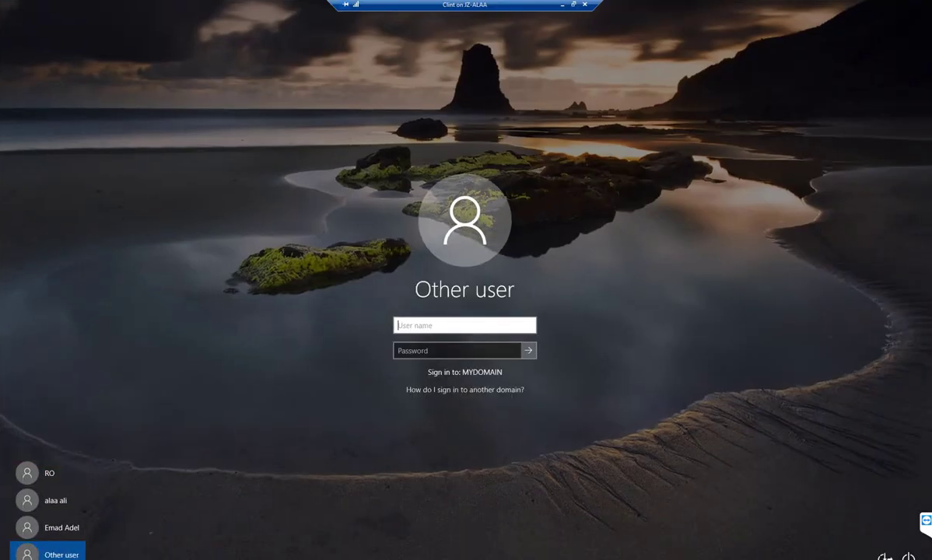
{"action": "type", "text": "admin"}
{"action": "key", "text": "Tab"}
{"action": "type", "text": "P"}
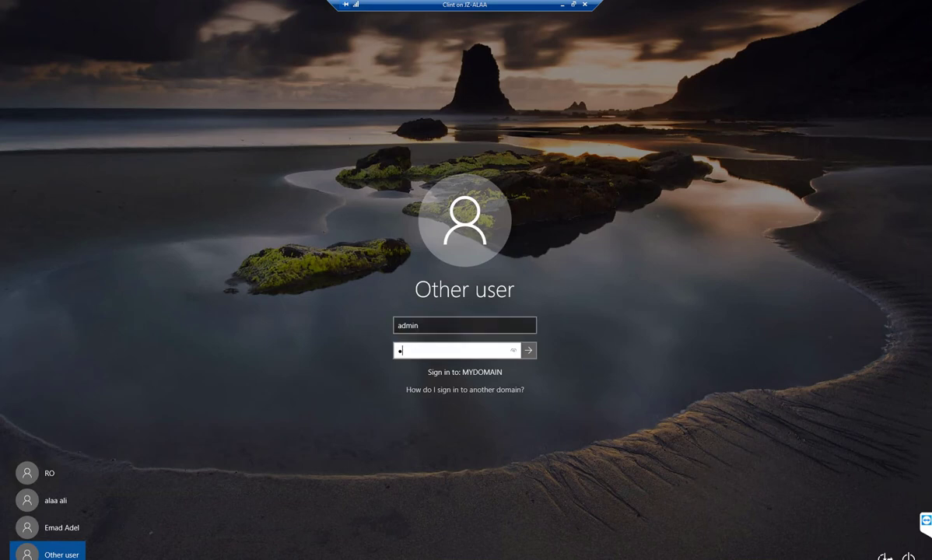
{"action": "key", "text": "BackSpace"}
{"action": "type", "text": "****"}
{"action": "key", "text": "Return"}
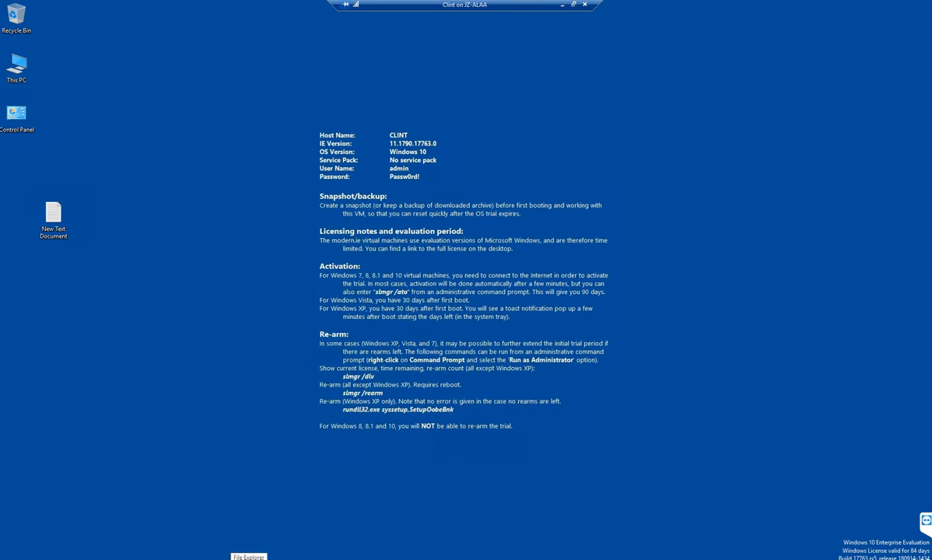
- Launch Windows PowerShell through Windows search in the admin session
{"action": "key", "text": "super+s"}
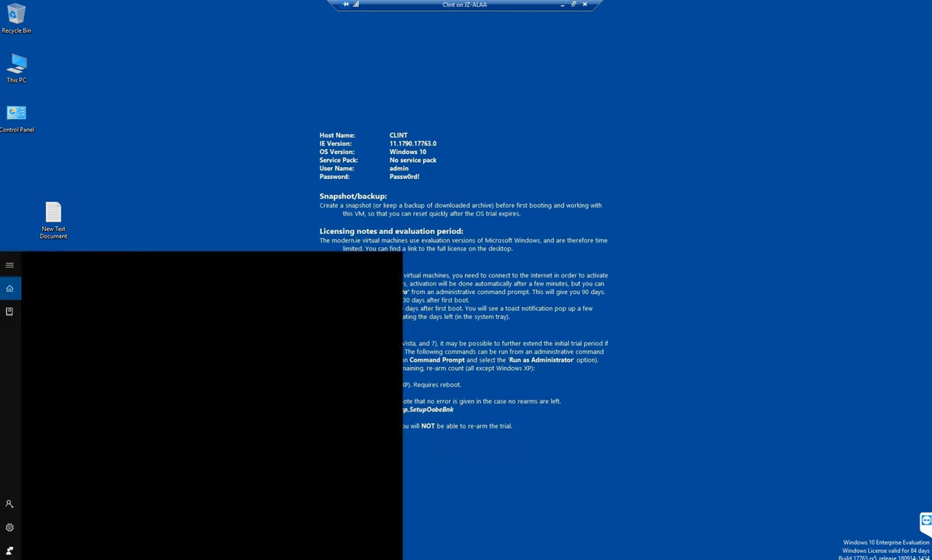
{"action": "type", "text": "powrr"}
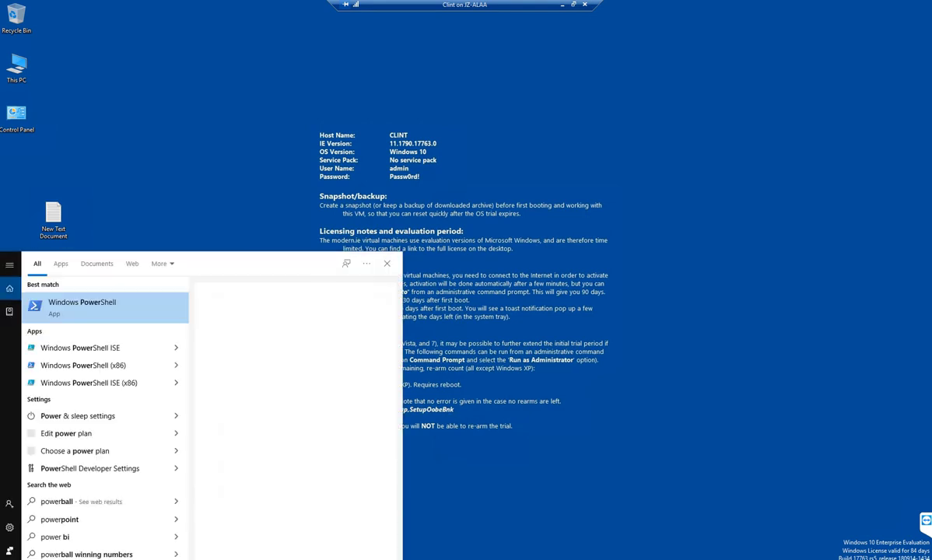
{"action": "key", "text": "BackSpace"}
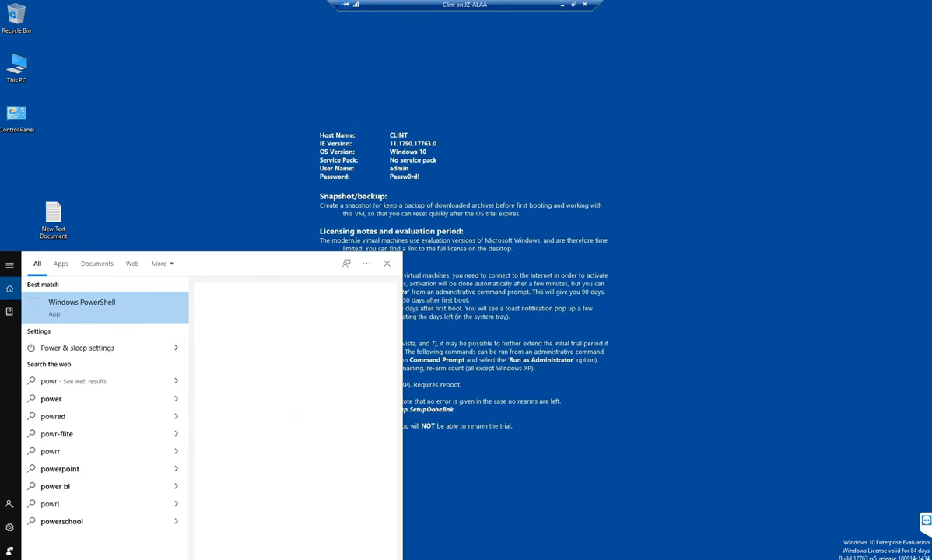
{"action": "key", "text": "Return"}
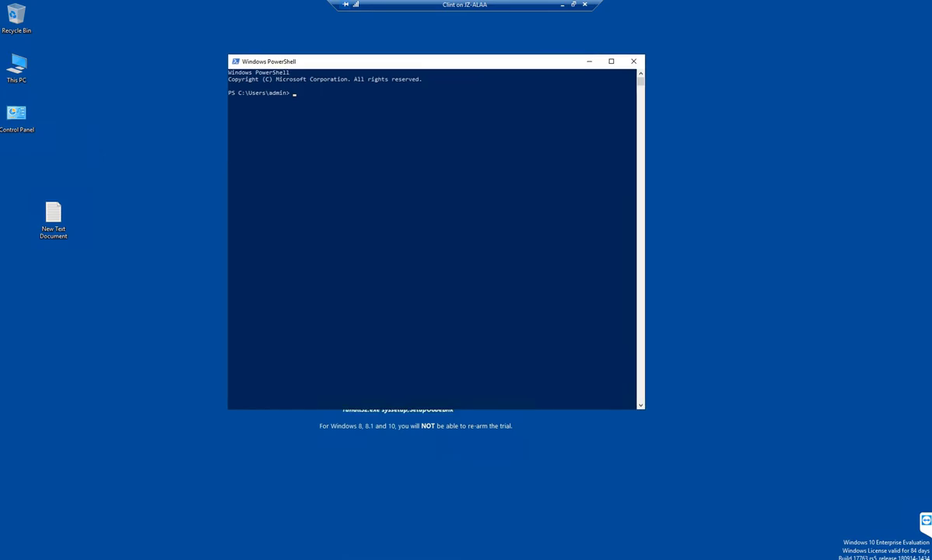
- Paste and run the azfile mount script; after it reports 'Access is denied', close PowerShell
{"action": "key", "text": "super+Up"}
{"action": "type", "text": "$connectTestResult = Test-NetConnection -ComputerName cloudfile24.file.core.windows.net -Port 445"}
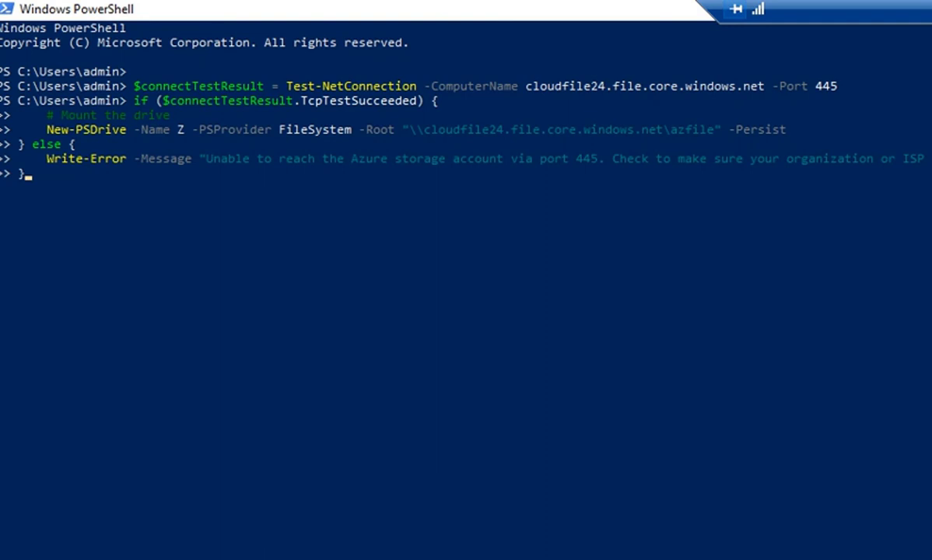
{"action": "key", "text": "Return"}
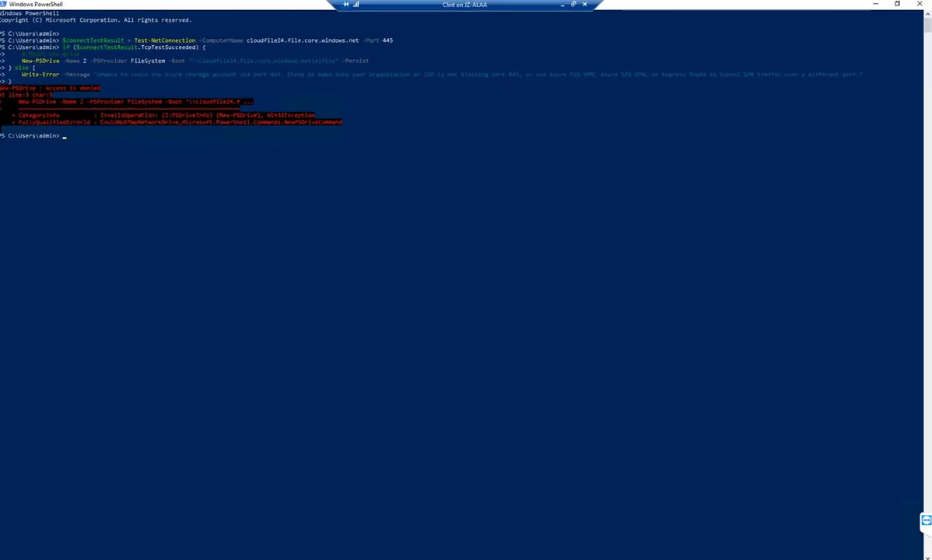
{"action": "key", "text": "super+Down"}
{"action": "key", "text": "alt+F4"}
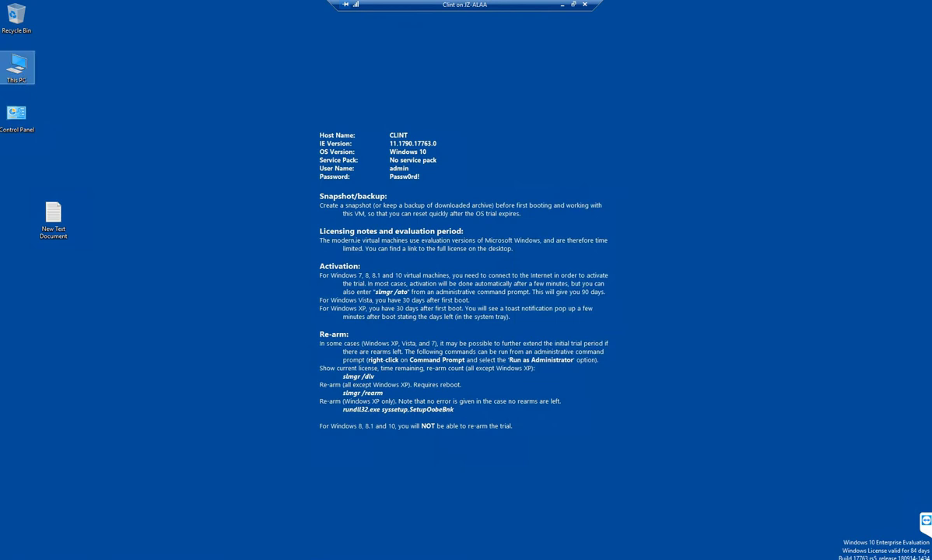
- Sign out of the admin session through the Start menu's account options
{"action": "key", "text": "super"}
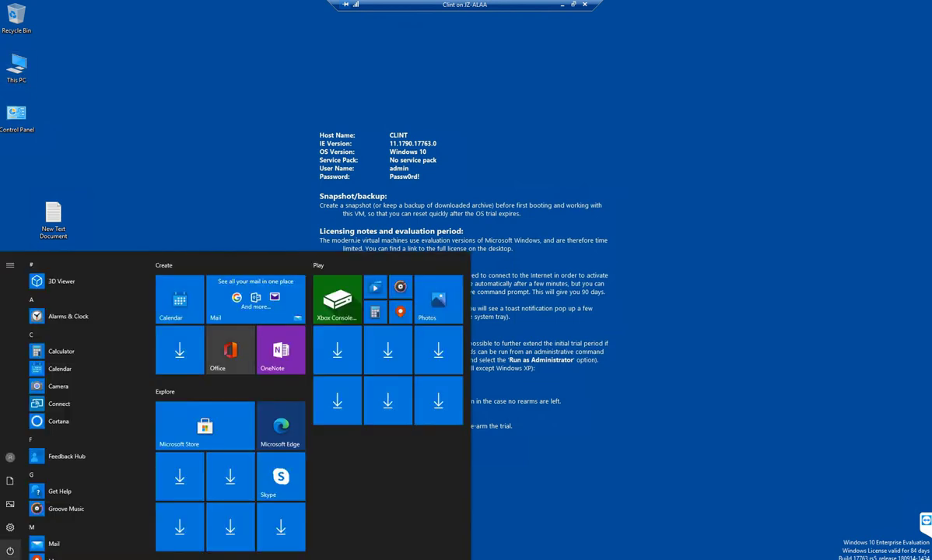
{"action": "left_click", "coordinate": [10, 457]}
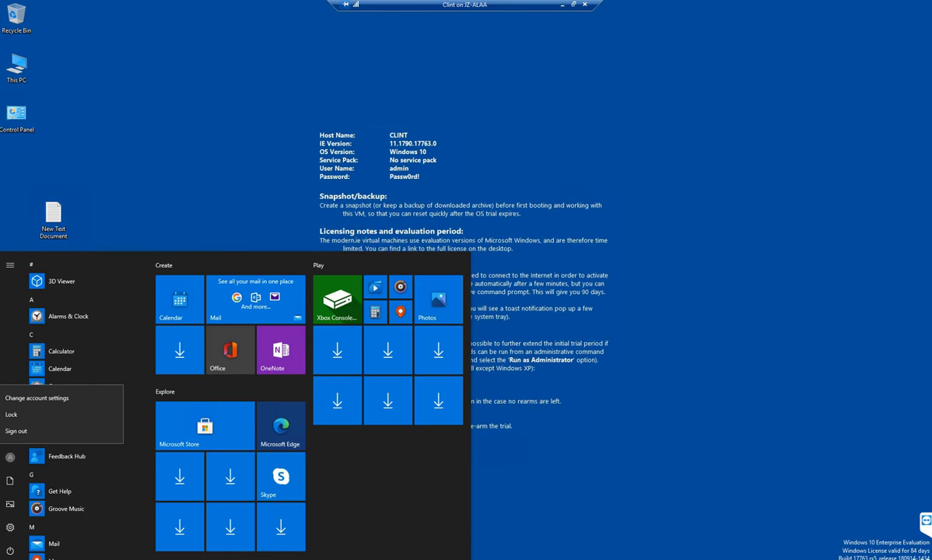
{"action": "left_click", "coordinate": [15, 431]}
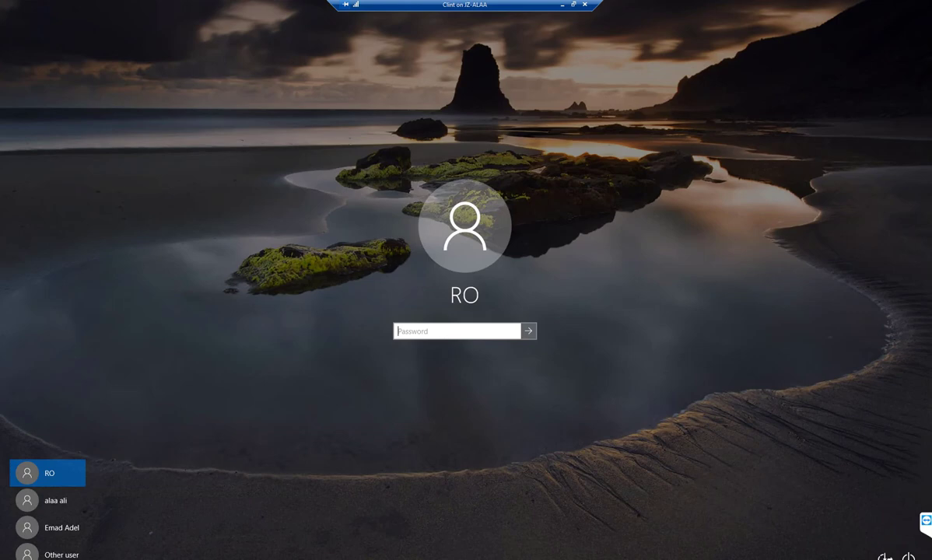
- Sign in as domain user full with its password, then open File Explorer
{"action": "left_click", "coordinate": [47, 553]}
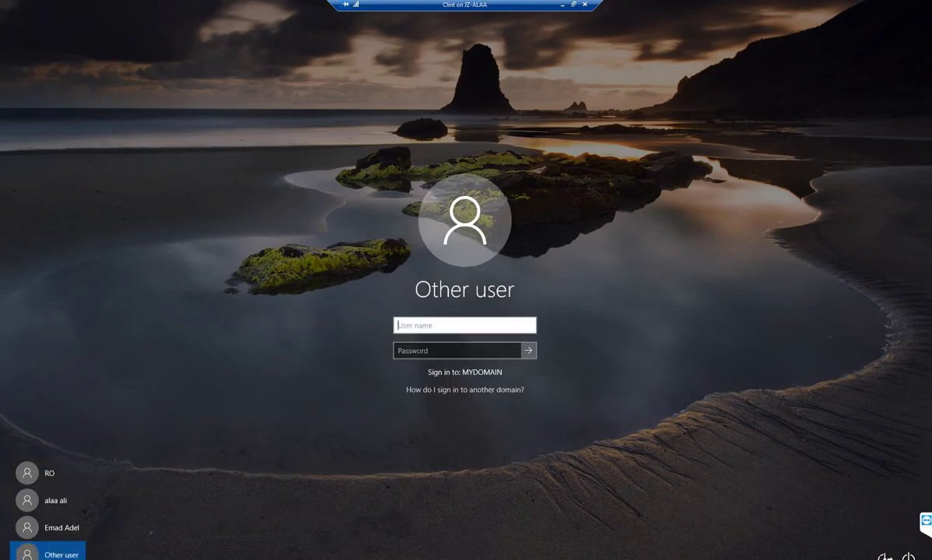
{"action": "type", "text": "full"}
{"action": "left_click", "coordinate": [457, 351]}
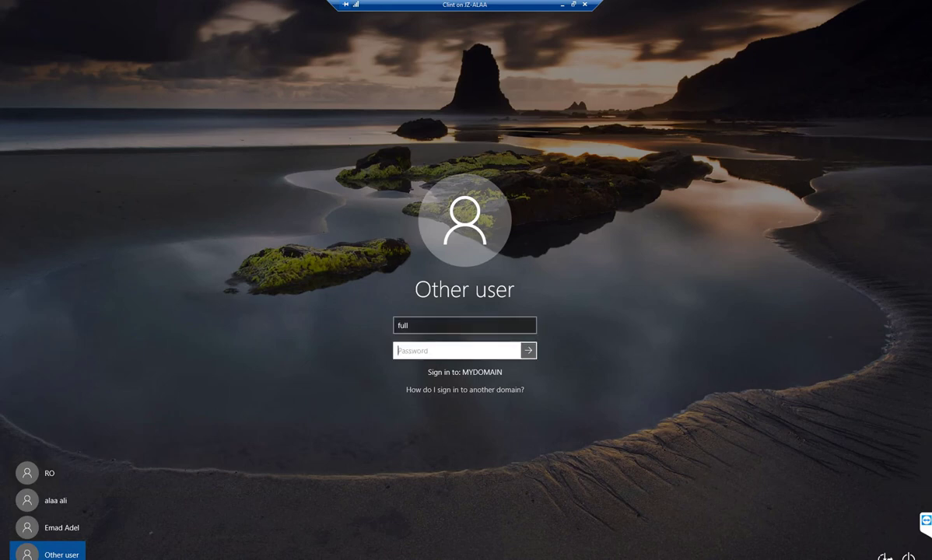
{"action": "type", "text": "****"}
{"action": "key", "text": "Return"}
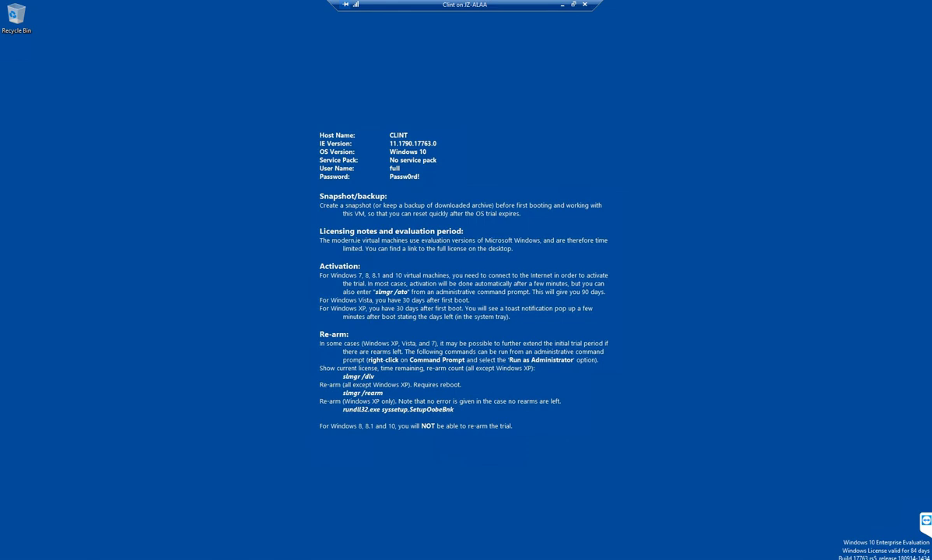
{"action": "key", "text": "super+e"}
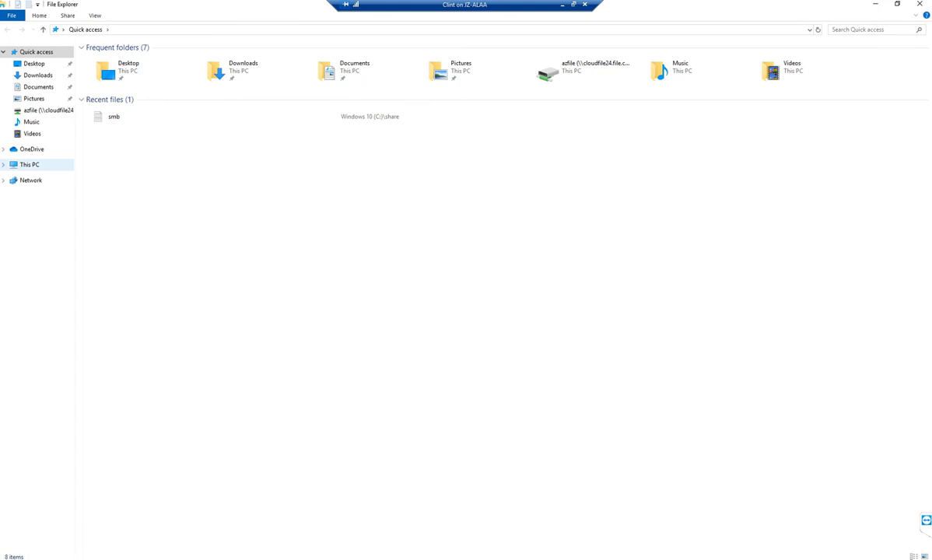
- Open the Properties of the azfile (Z:) network drive from This PC
{"action": "left_click", "coordinate": [30, 164]}
{"action": "left_click", "coordinate": [144, 175]}
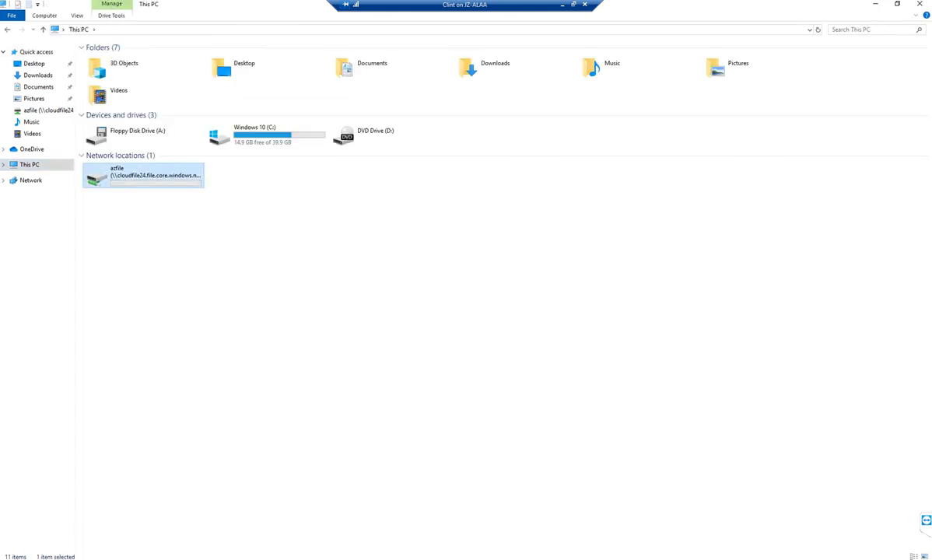
{"action": "right_click", "coordinate": [151, 177]}
{"action": "left_click", "coordinate": [179, 302]}
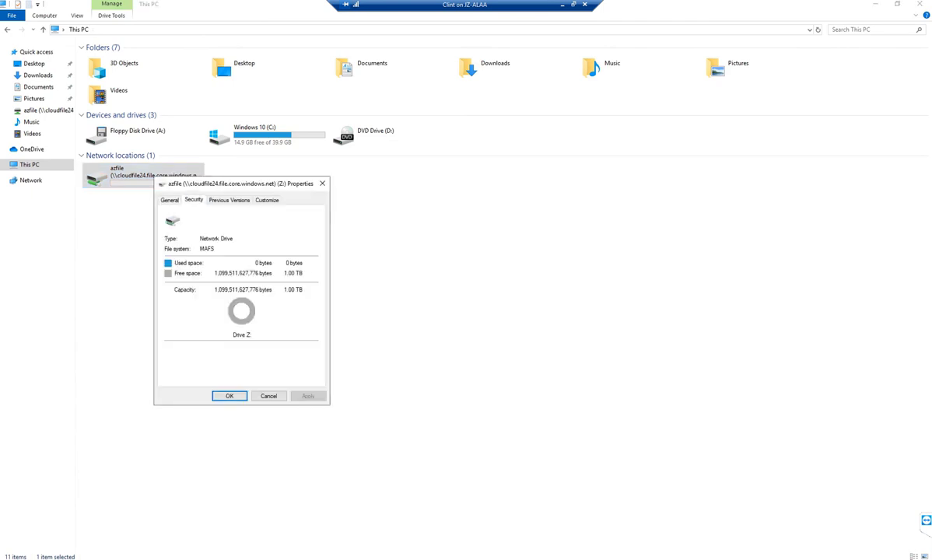
{"action": "left_click_drag", "start_coordinate": [234, 183], "coordinate": [455, 190]}
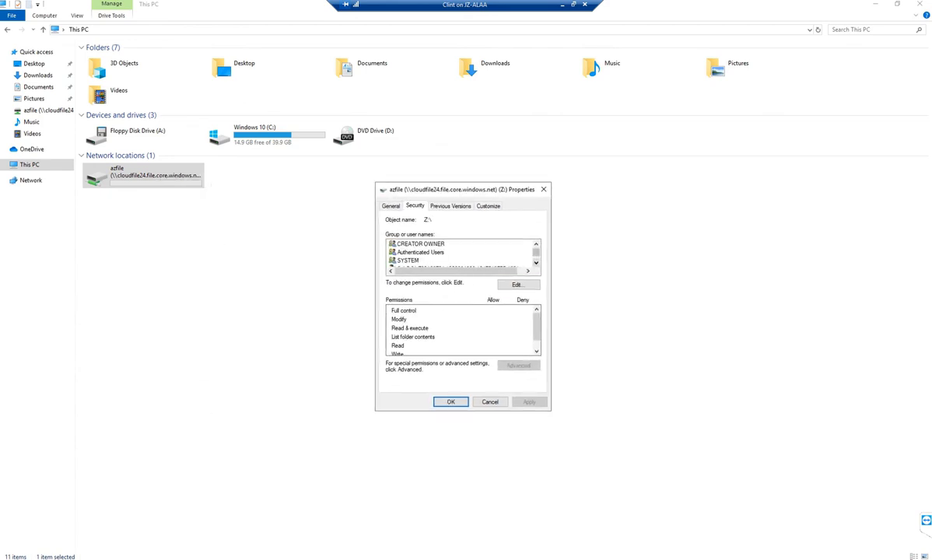
- Grant the RO user Allow Write on azfile (Z:) and apply the change
{"action": "left_click", "coordinate": [517, 285]}
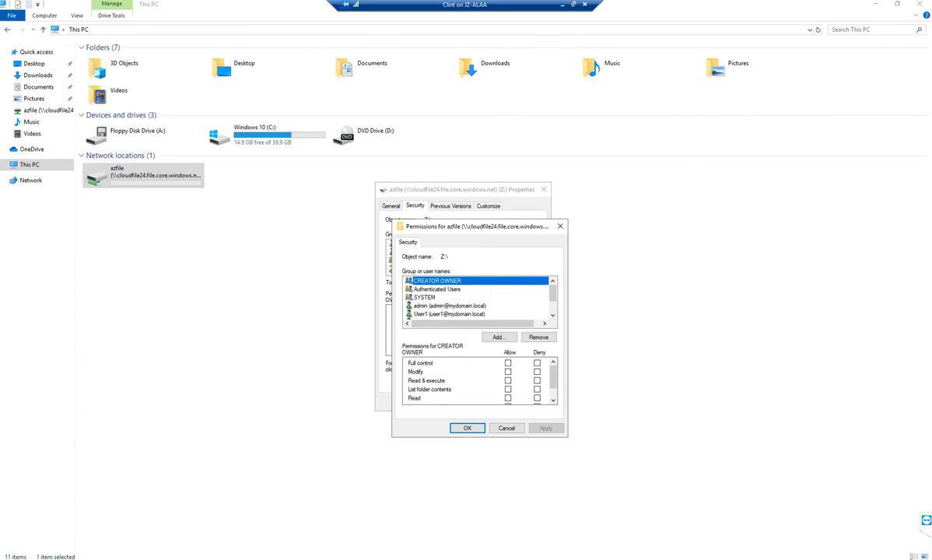
{"action": "scroll", "coordinate": [477, 297], "scroll_direction": "down", "scroll_amount": 1}
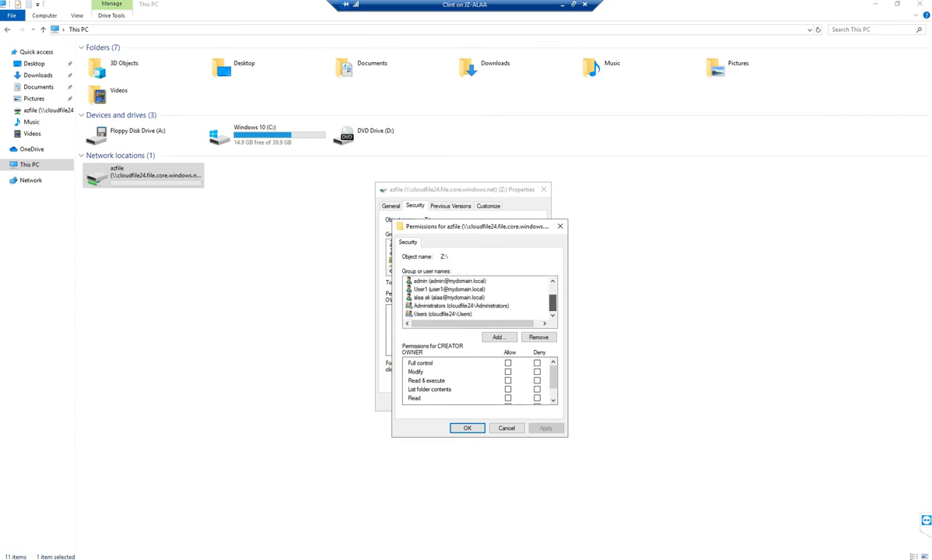
{"action": "scroll", "coordinate": [477, 297], "scroll_direction": "up", "scroll_amount": 2}
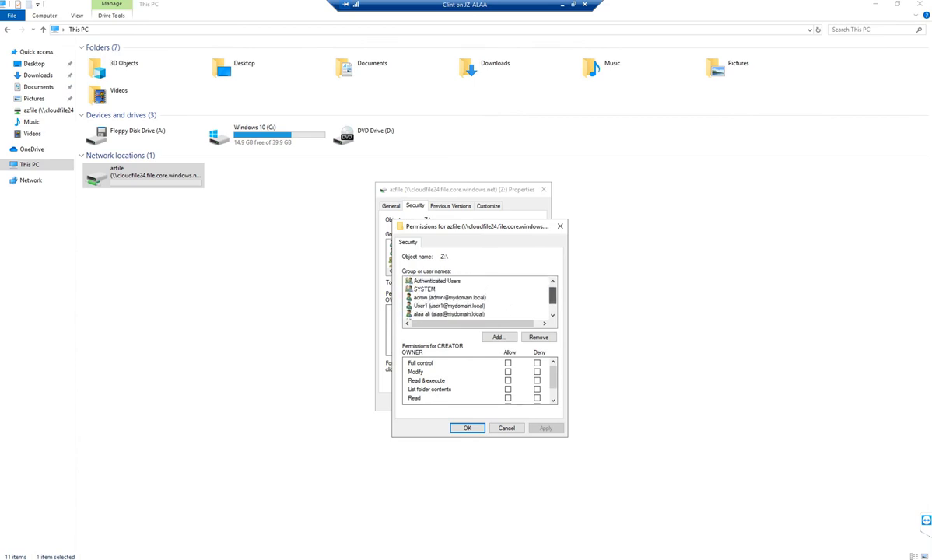
{"action": "scroll", "coordinate": [477, 297], "scroll_direction": "up", "scroll_amount": 1}
{"action": "scroll", "coordinate": [477, 297], "scroll_direction": "down", "scroll_amount": 1}
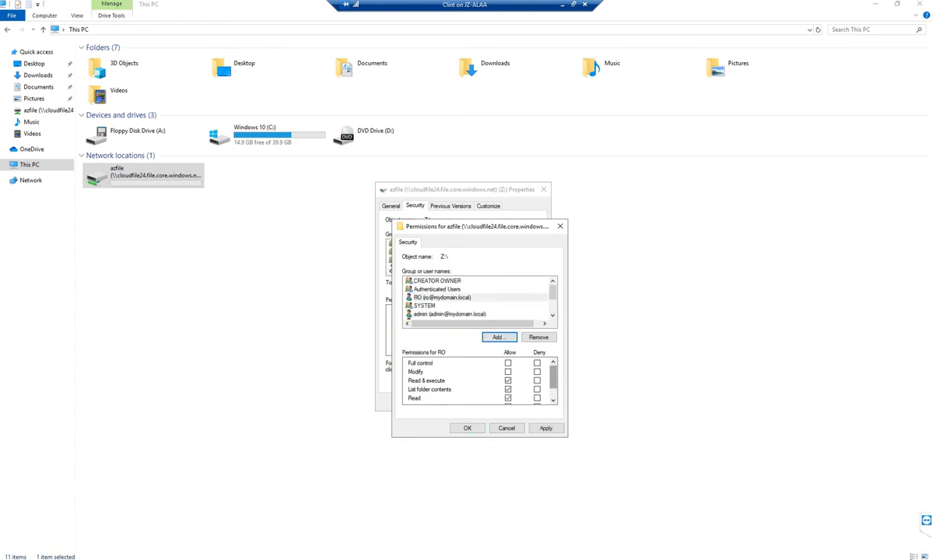
{"action": "scroll", "coordinate": [478, 381], "scroll_direction": "down", "scroll_amount": 1}
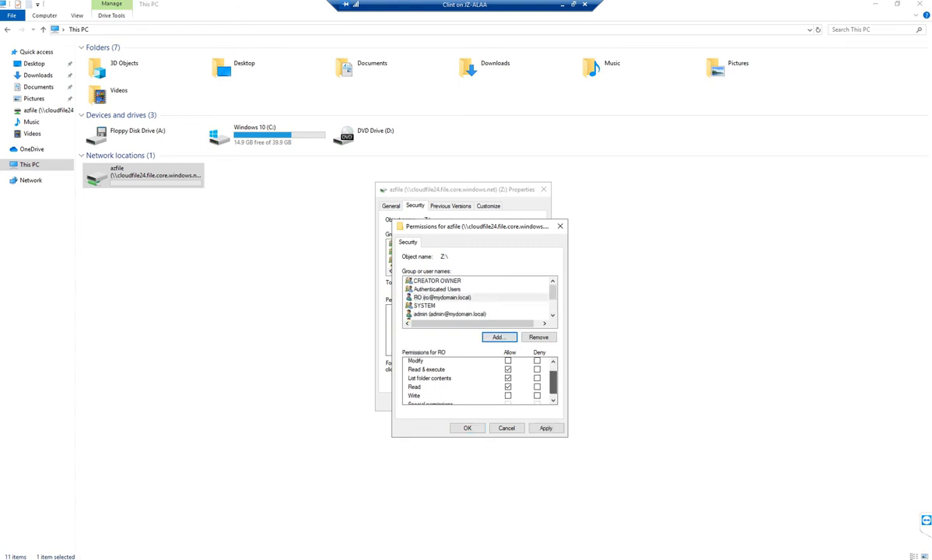
{"action": "scroll", "coordinate": [479, 381], "scroll_direction": "down", "scroll_amount": 1}
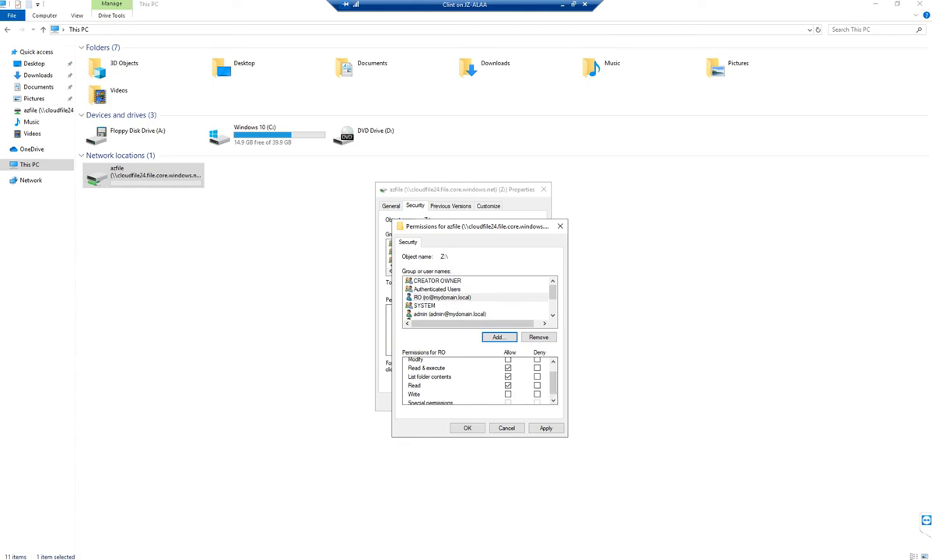
{"action": "left_click", "coordinate": [508, 394]}
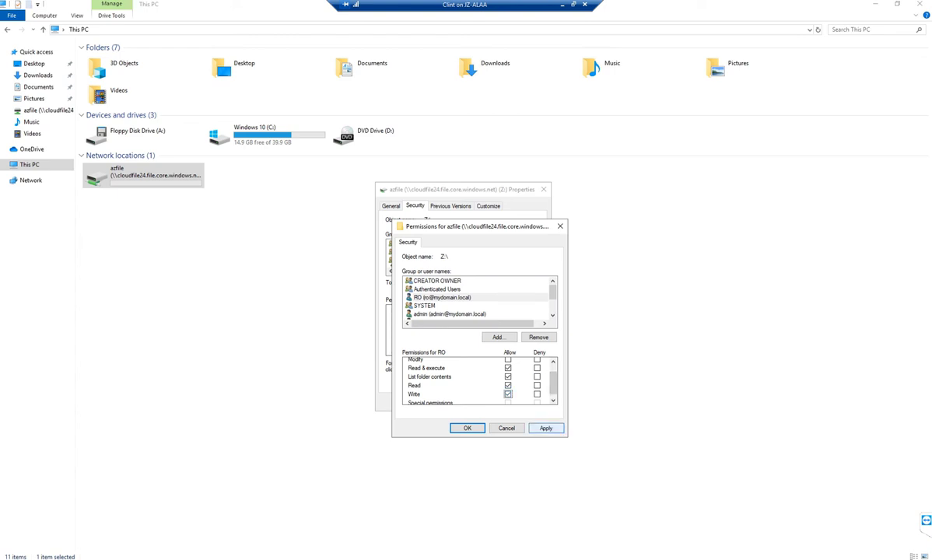
{"action": "left_click", "coordinate": [546, 428]}
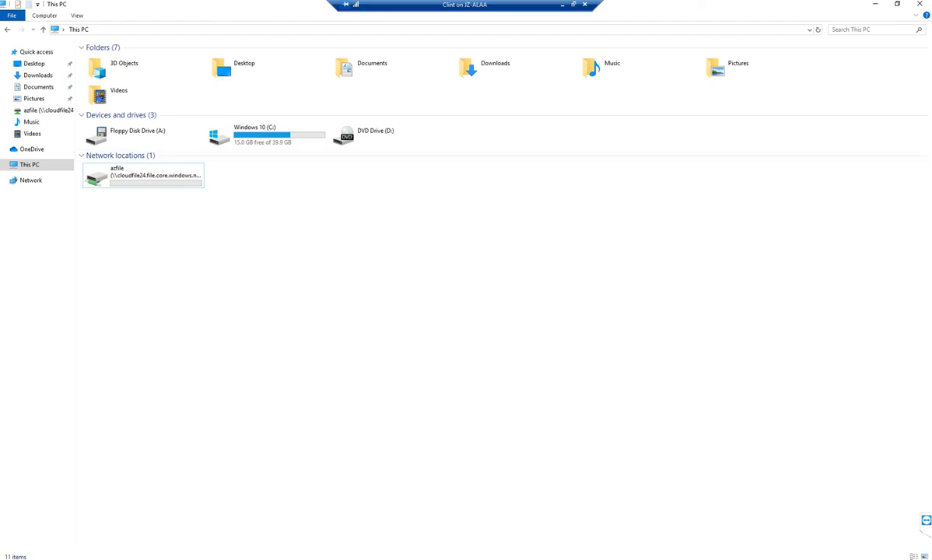
- Return to the Azure Files share-level permissions article in Microsoft Docs
{"action": "left_click", "coordinate": [562, 5]}
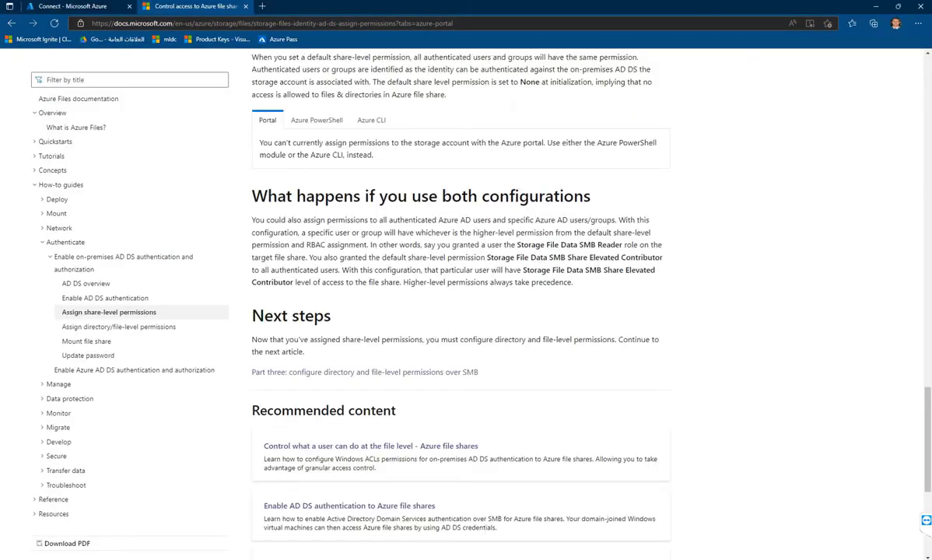
{"action": "scroll", "coordinate": [460, 312], "scroll_direction": "up", "scroll_amount": 5}
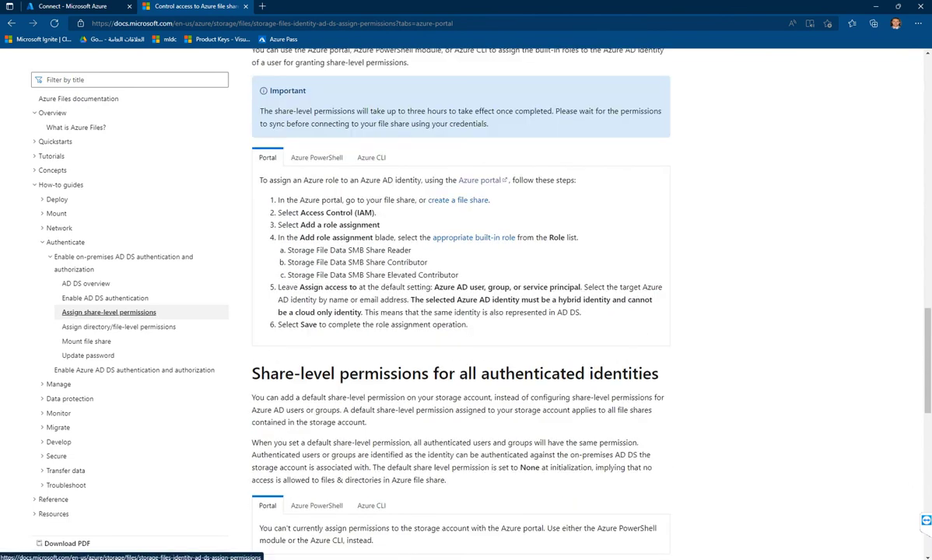
{"action": "scroll", "coordinate": [461, 312], "scroll_direction": "up", "scroll_amount": 5}
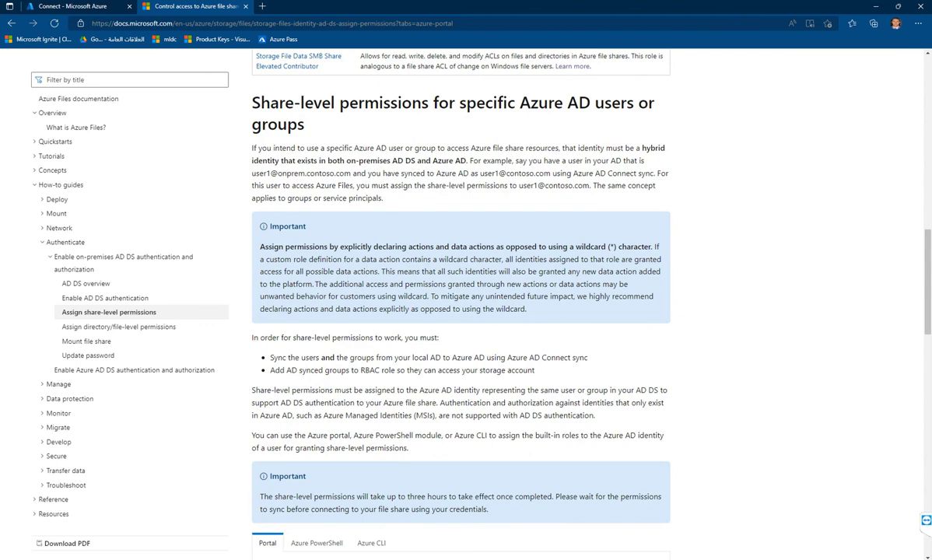
{"action": "scroll", "coordinate": [461, 311], "scroll_direction": "down", "scroll_amount": 3}
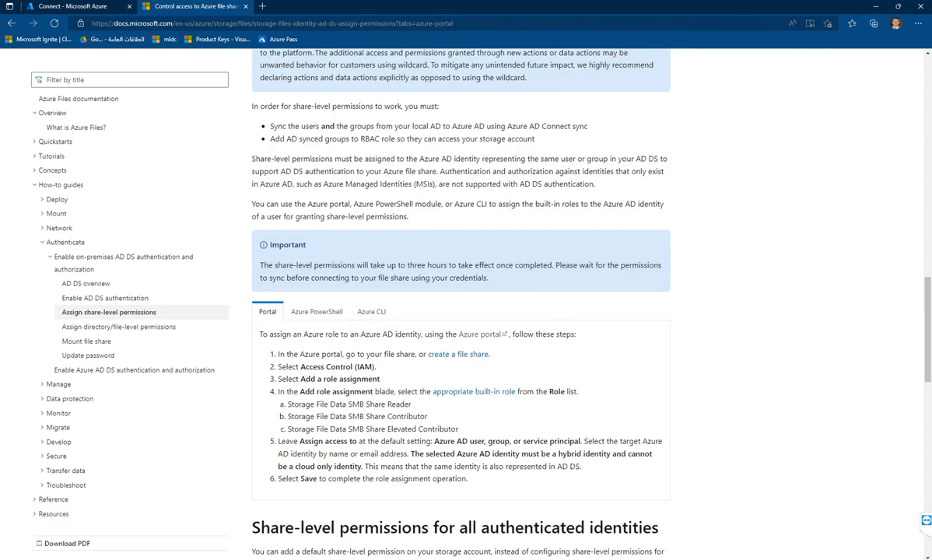
- Highlight the Important note that permissions take up to three hours to apply
{"action": "left_click_drag", "start_coordinate": [401, 266], "coordinate": [447, 266]}
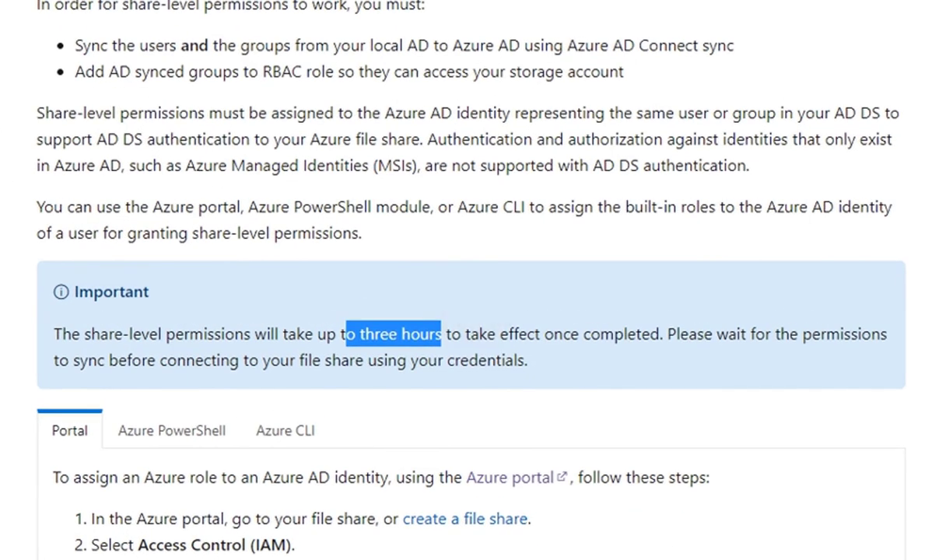
{"action": "left_click_drag", "start_coordinate": [256, 334], "coordinate": [542, 334]}
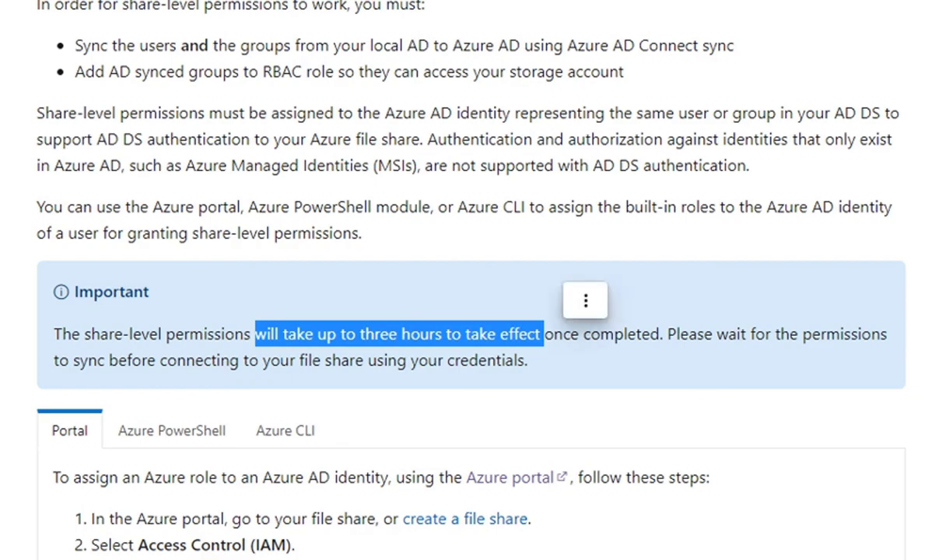
{"action": "left_click", "coordinate": [665, 335]}
{"action": "scroll", "coordinate": [665, 335], "scroll_direction": "down", "scroll_amount": 3}
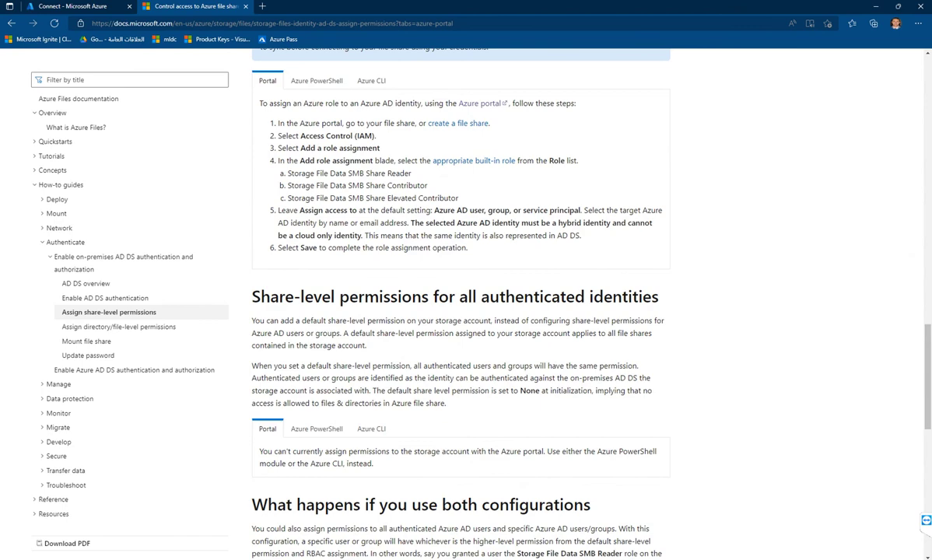
{"action": "scroll", "coordinate": [460, 312], "scroll_direction": "down", "scroll_amount": 5}
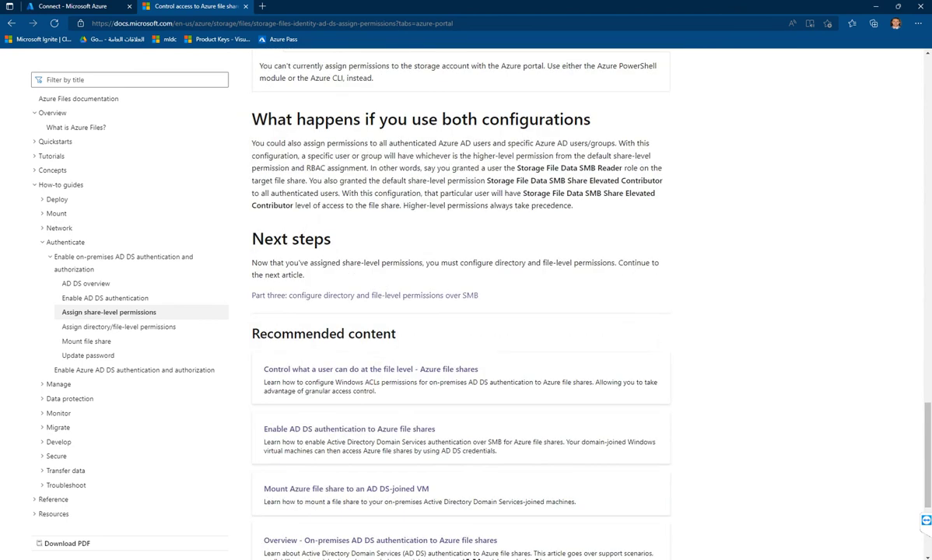
{"action": "left_click_drag", "start_coordinate": [442, 119], "coordinate": [477, 119]}
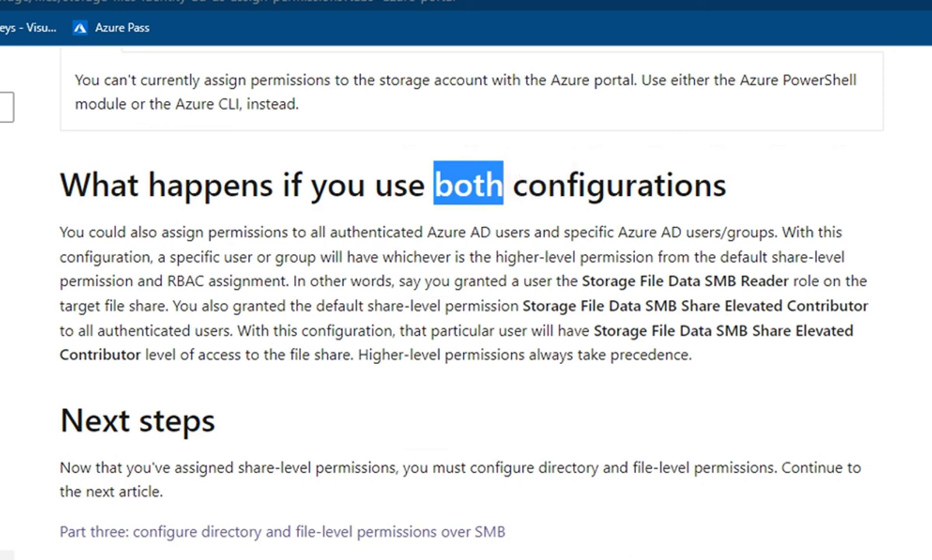
{"action": "left_click_drag", "start_coordinate": [533, 281], "coordinate": [547, 281]}
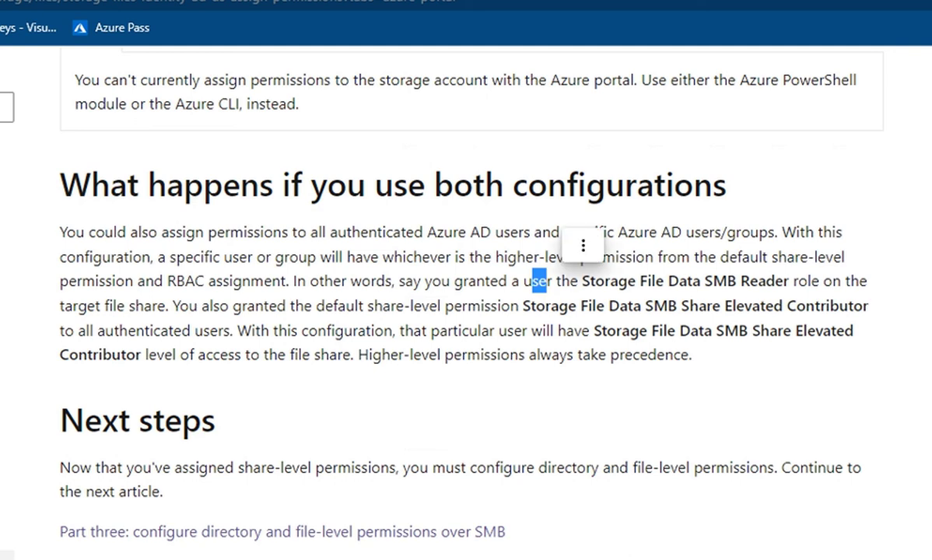
{"action": "left_click_drag", "start_coordinate": [749, 281], "coordinate": [789, 281]}
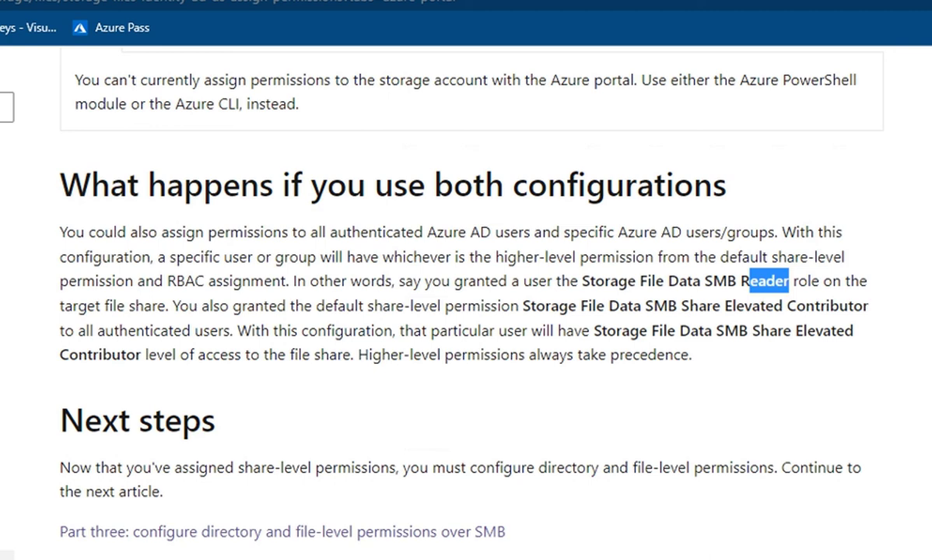
{"action": "left_click_drag", "start_coordinate": [410, 306], "coordinate": [480, 306]}
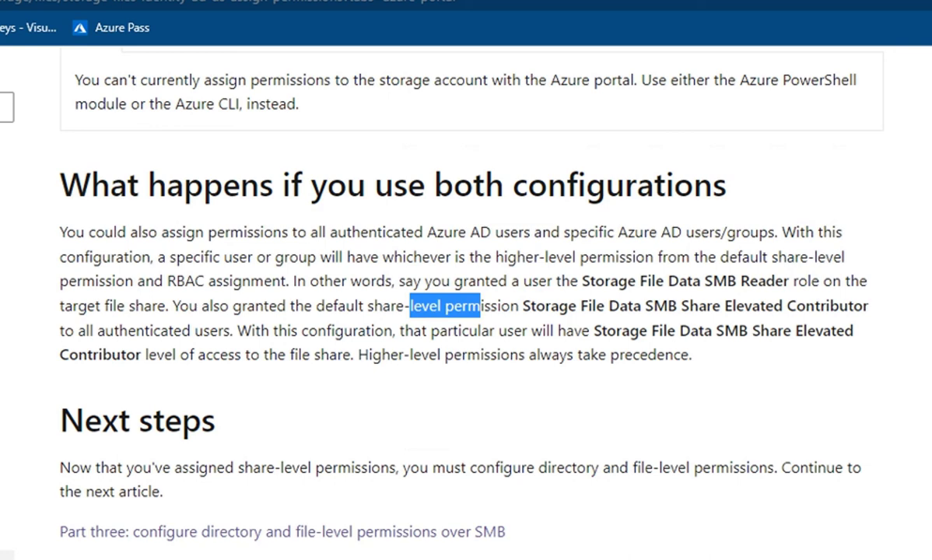
{"action": "left_click_drag", "start_coordinate": [853, 306], "coordinate": [815, 306]}
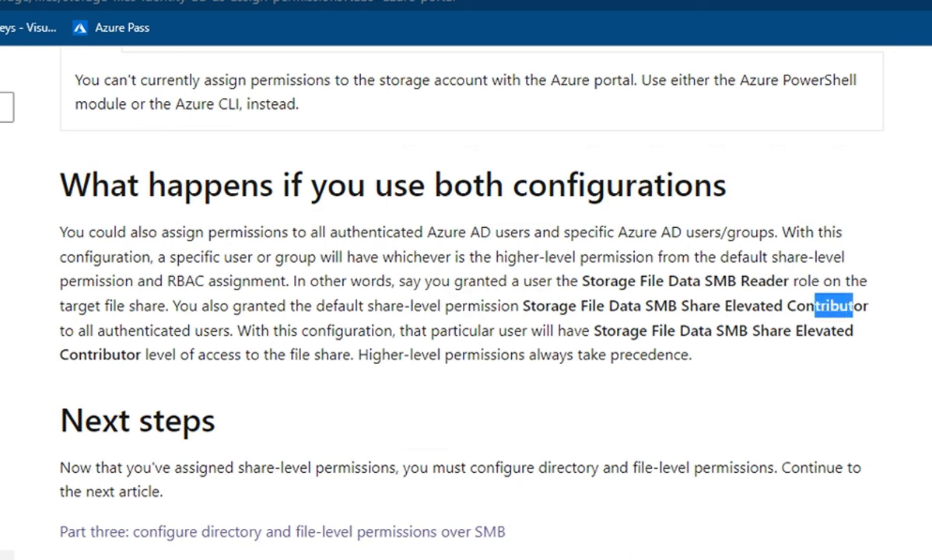